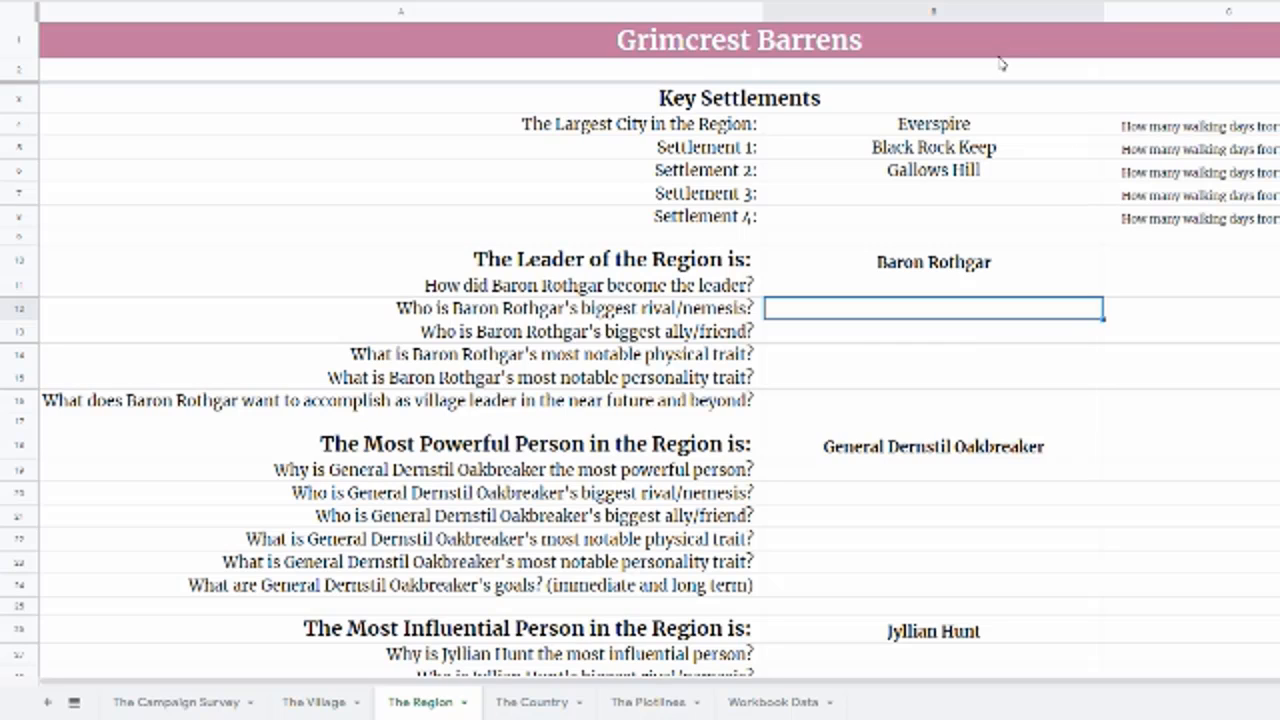
{"action": "left_click_drag", "start_coordinate": [990, 124], "coordinate": [986, 174]}
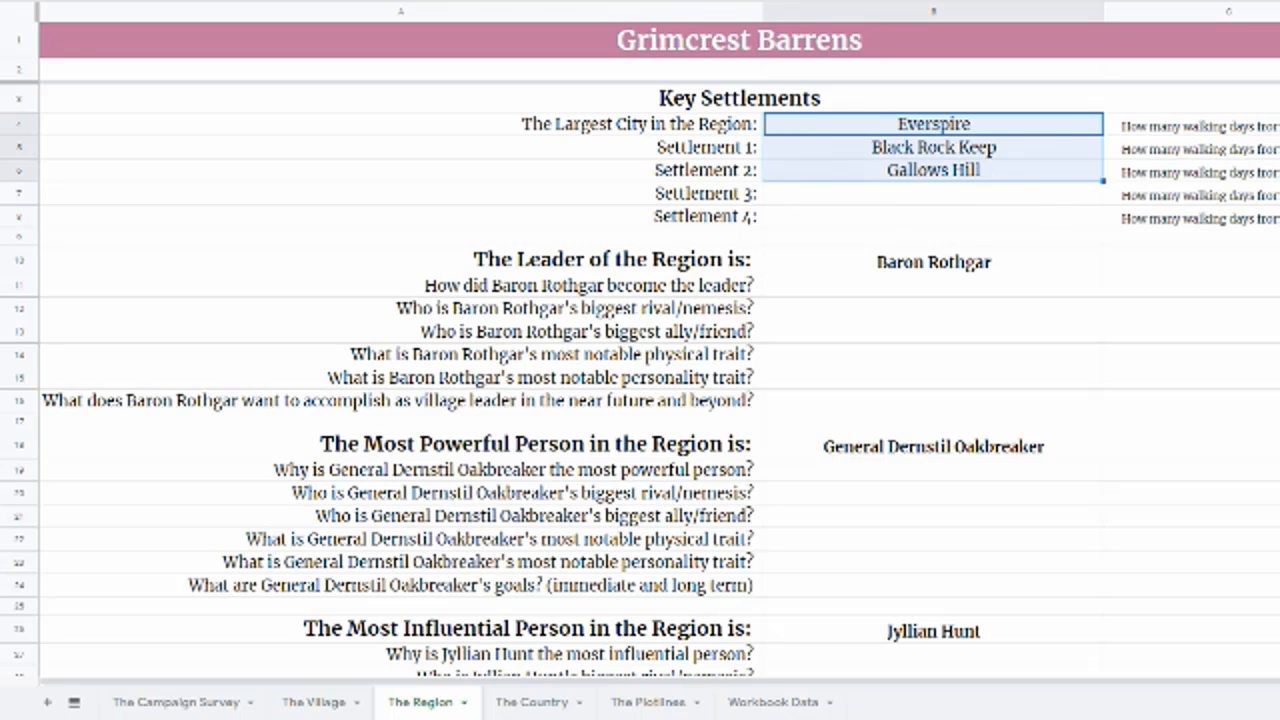
{"action": "left_click", "coordinate": [1012, 158]}
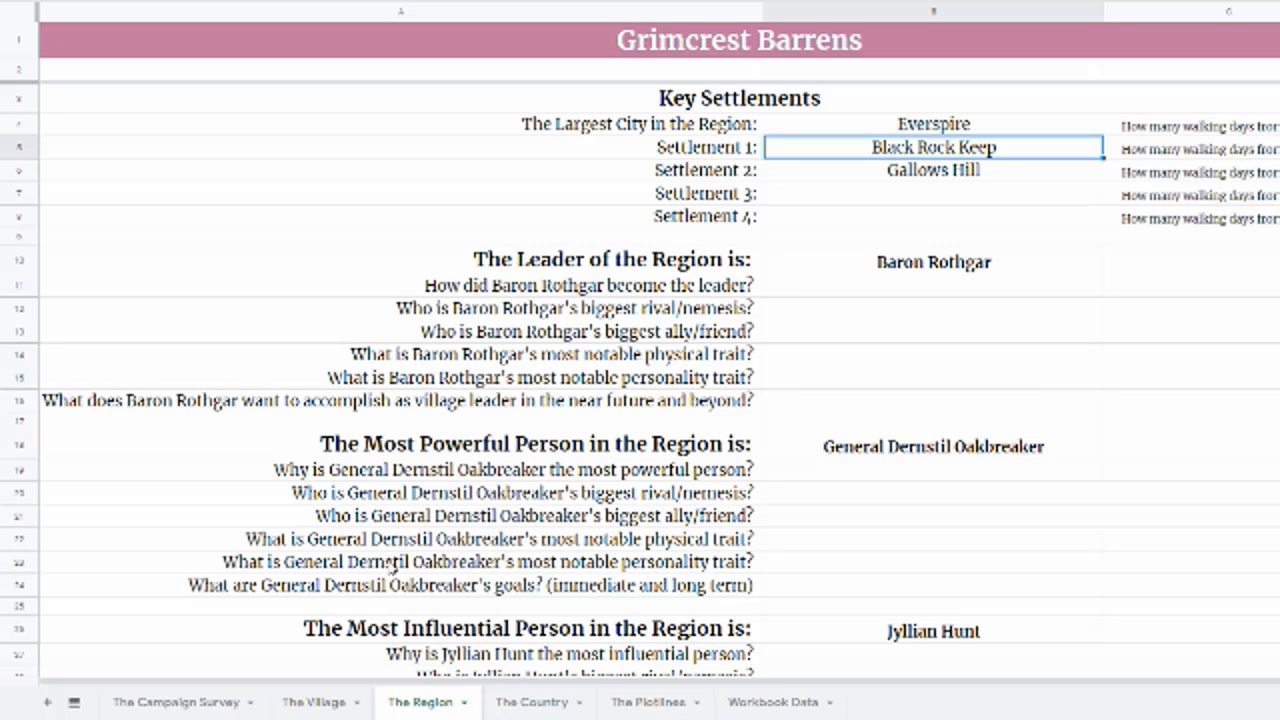
{"action": "left_click", "coordinate": [992, 128]}
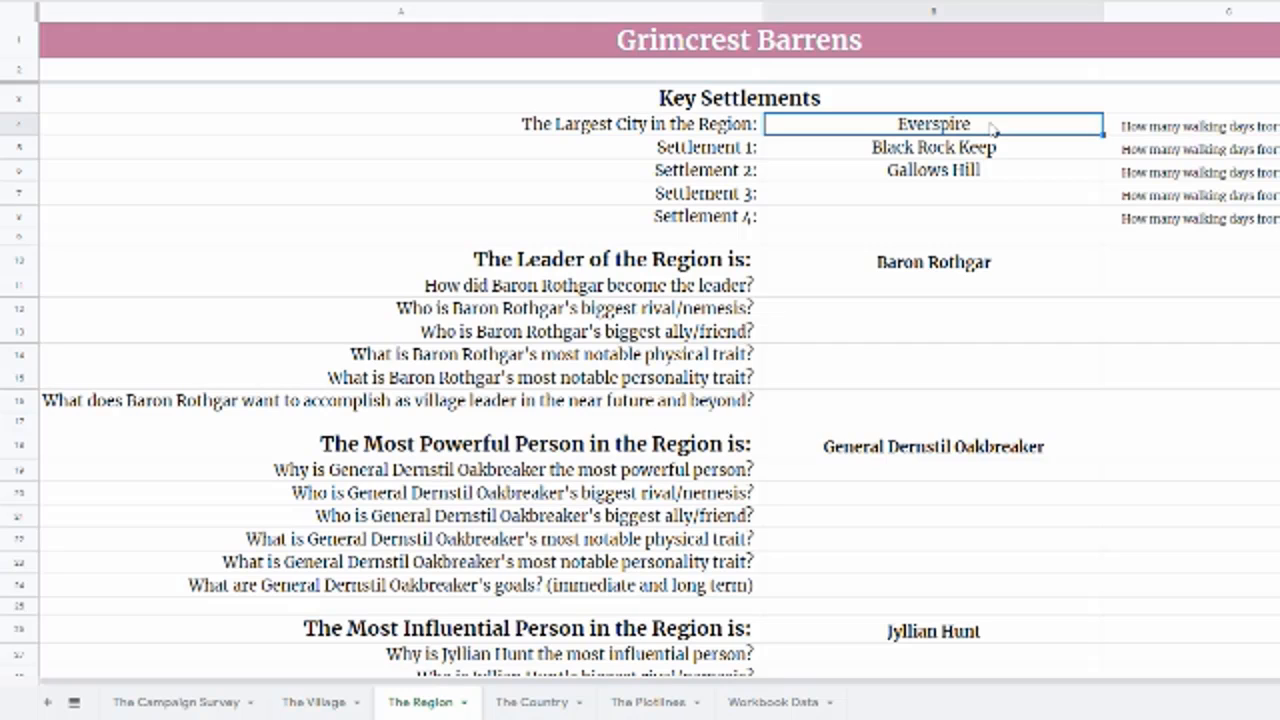
{"action": "left_click", "coordinate": [995, 150]}
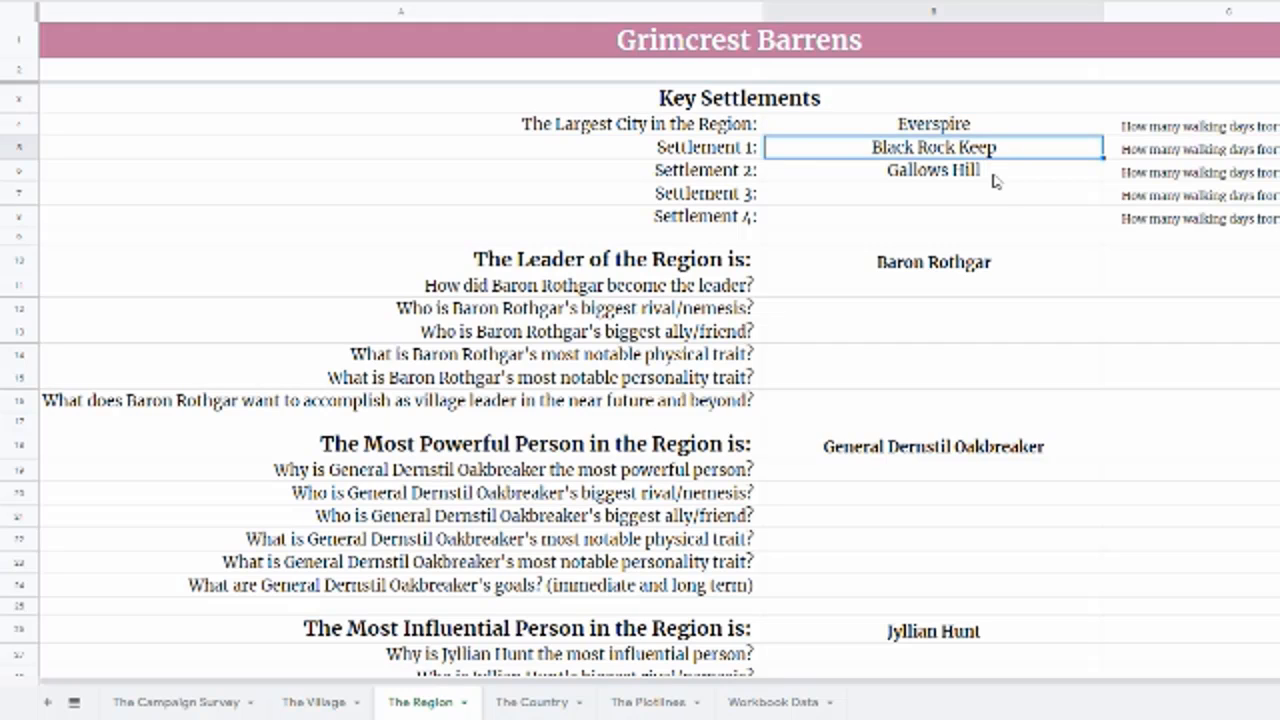
{"action": "left_click", "coordinate": [993, 176]}
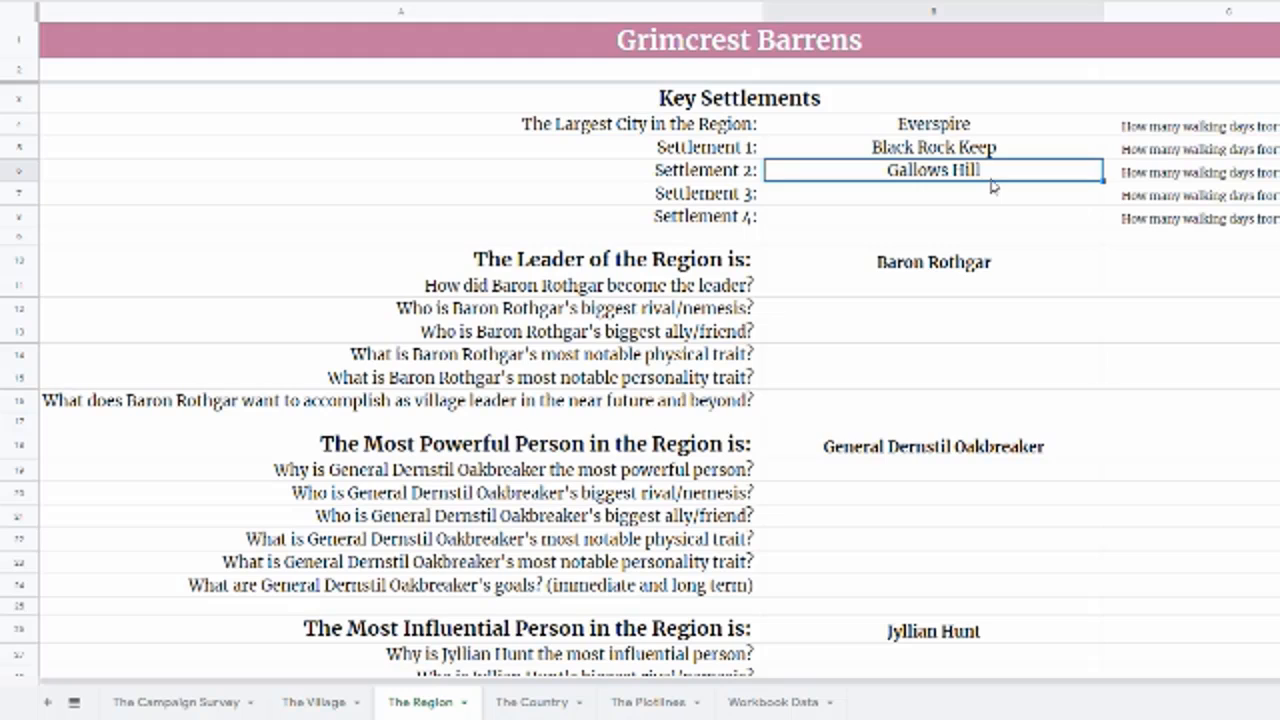
{"action": "left_click", "coordinate": [966, 157]}
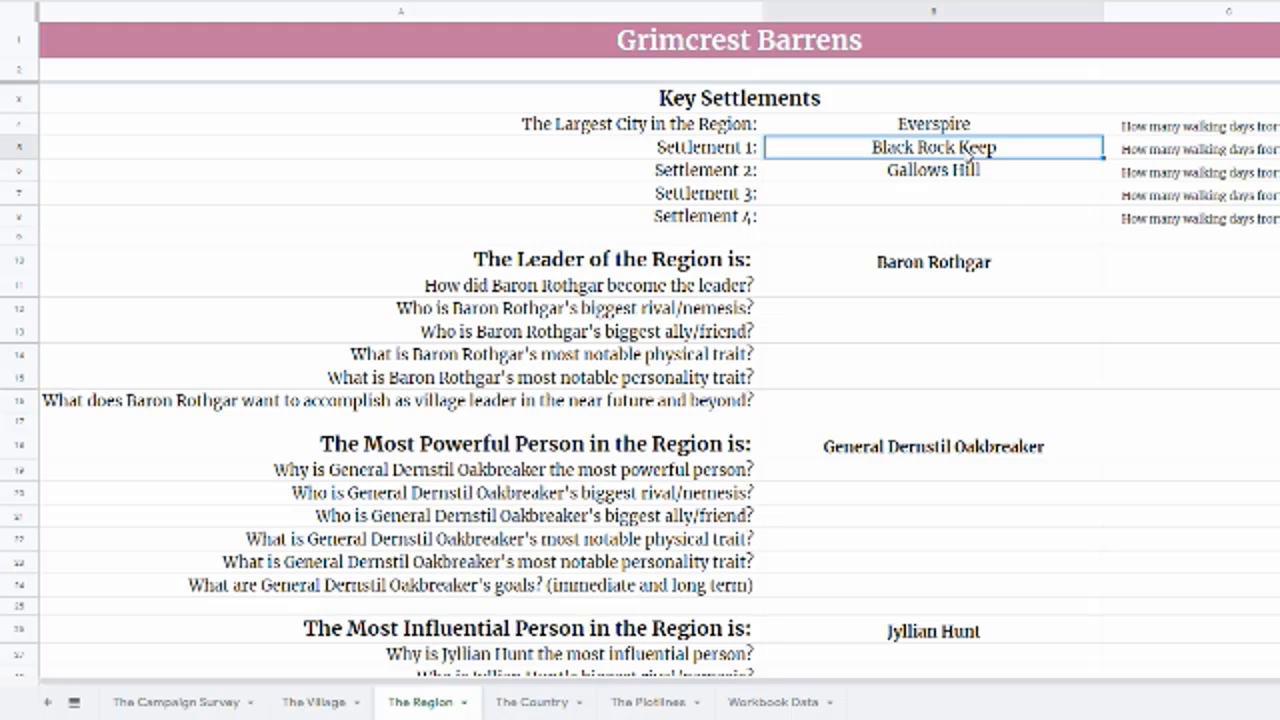
- Enter Yarrin as Settlement 3 and Westwend as Settlement 4 under Key Settlements
{"action": "left_click", "coordinate": [927, 197]}
{"action": "left_click", "coordinate": [923, 217]}
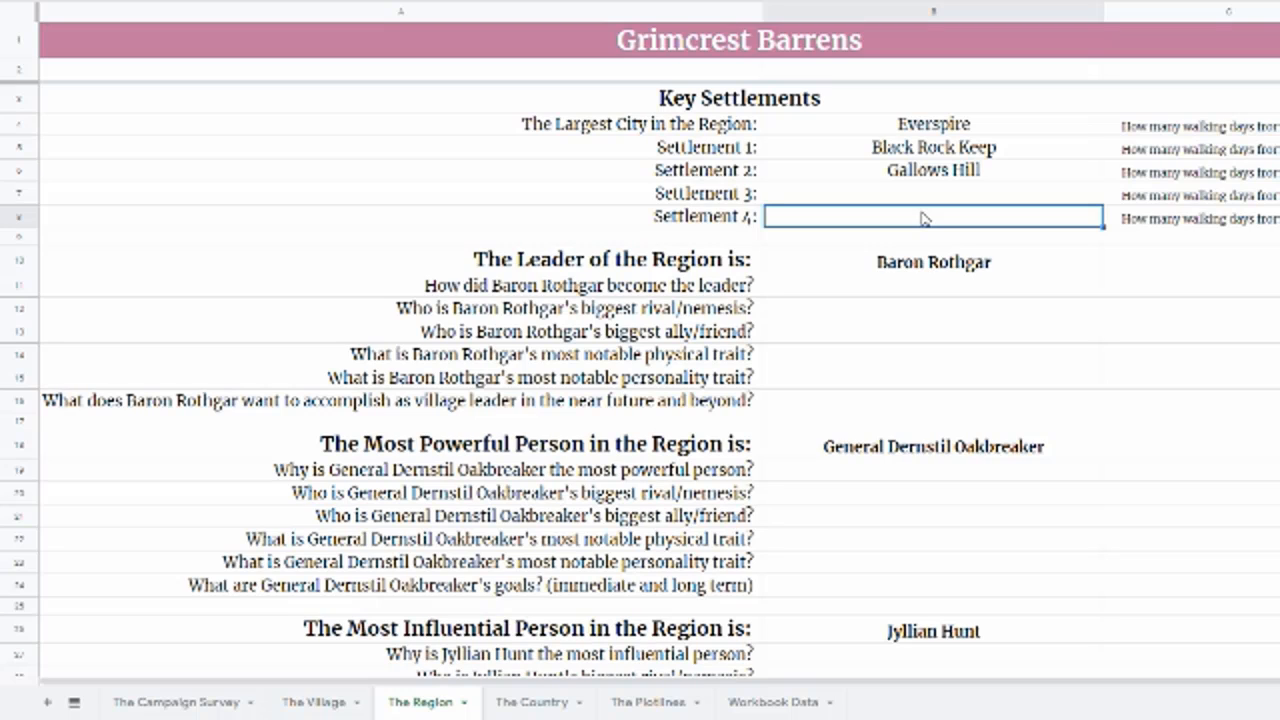
{"action": "key", "text": "Up"}
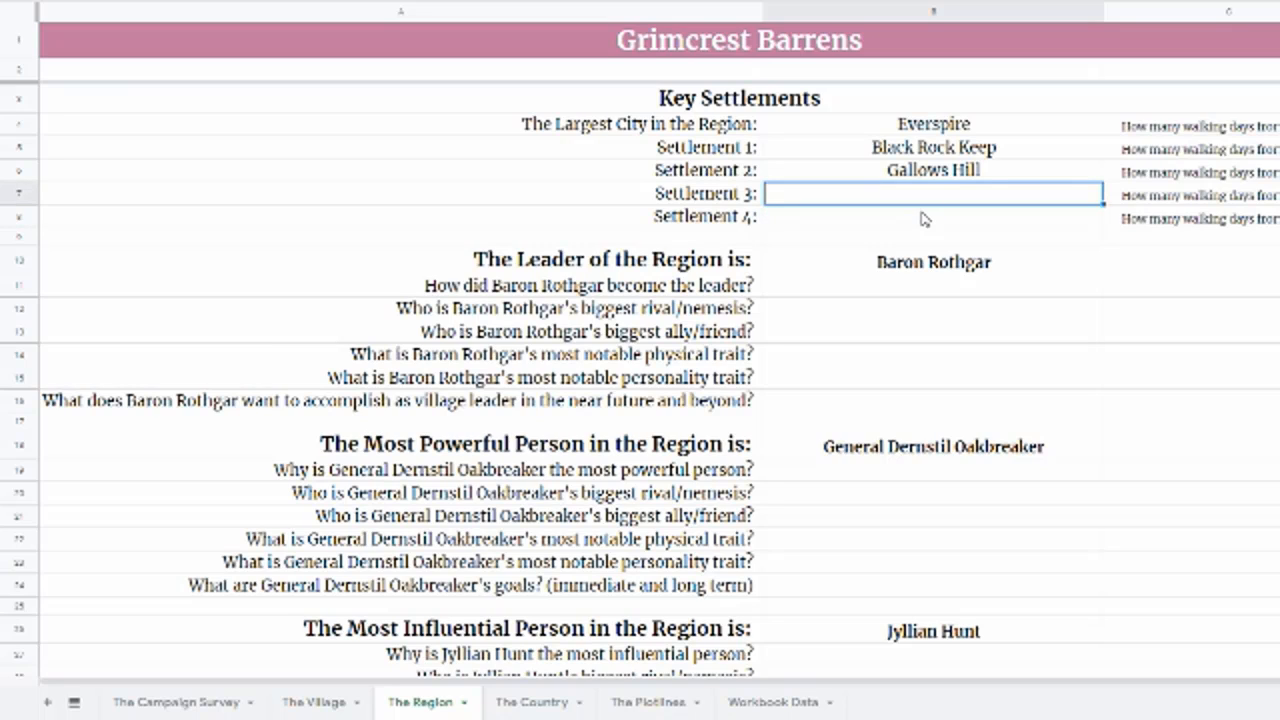
{"action": "type", "text": "Yarrin"}
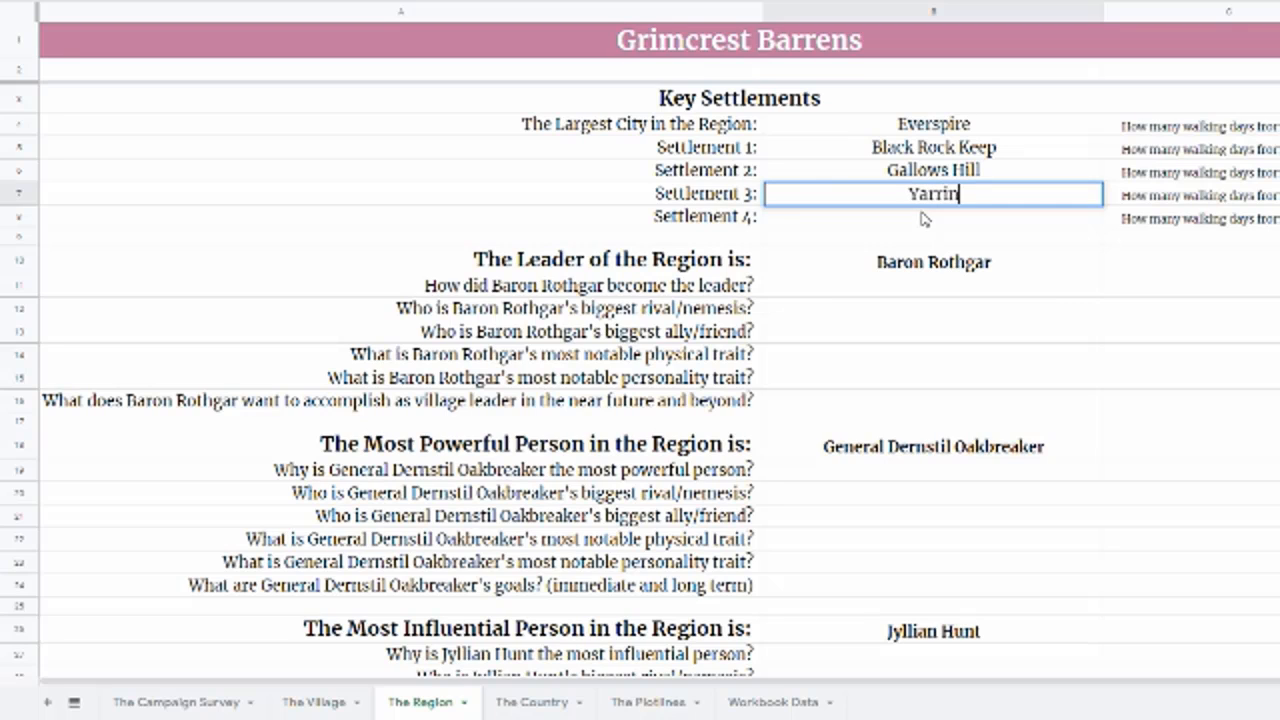
{"action": "key", "text": "Return"}
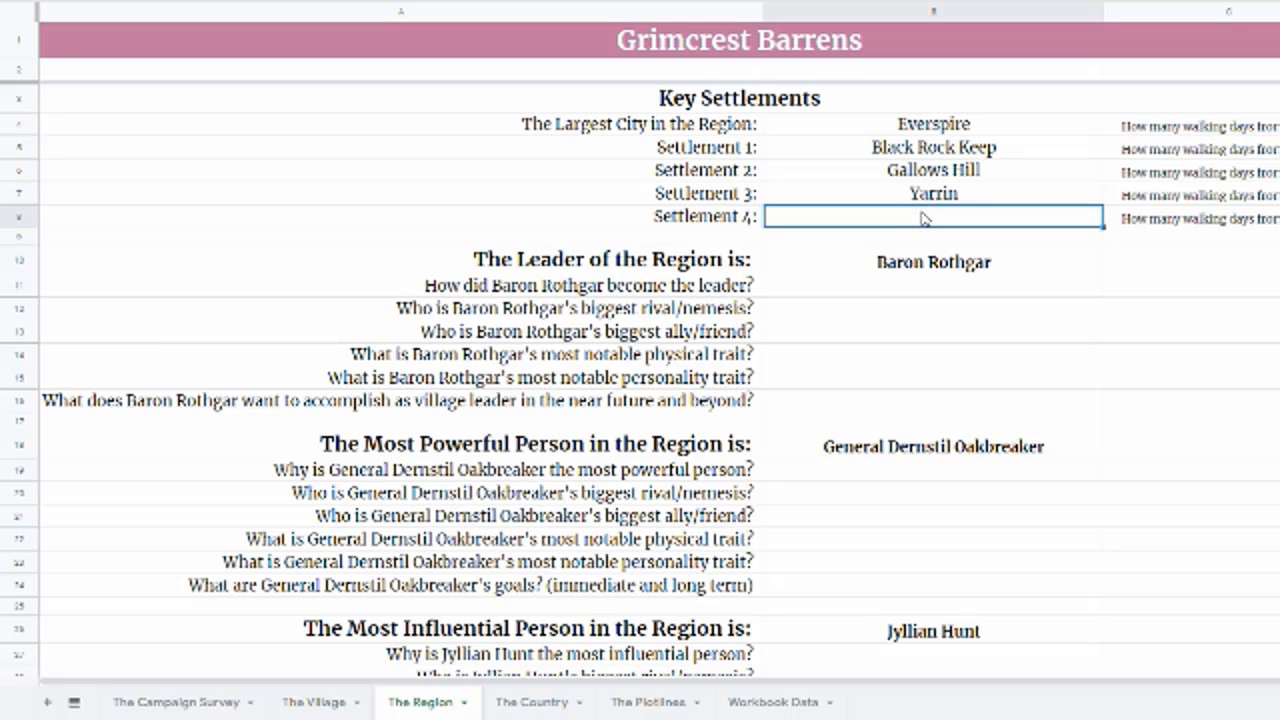
{"action": "type", "text": "Westwend"}
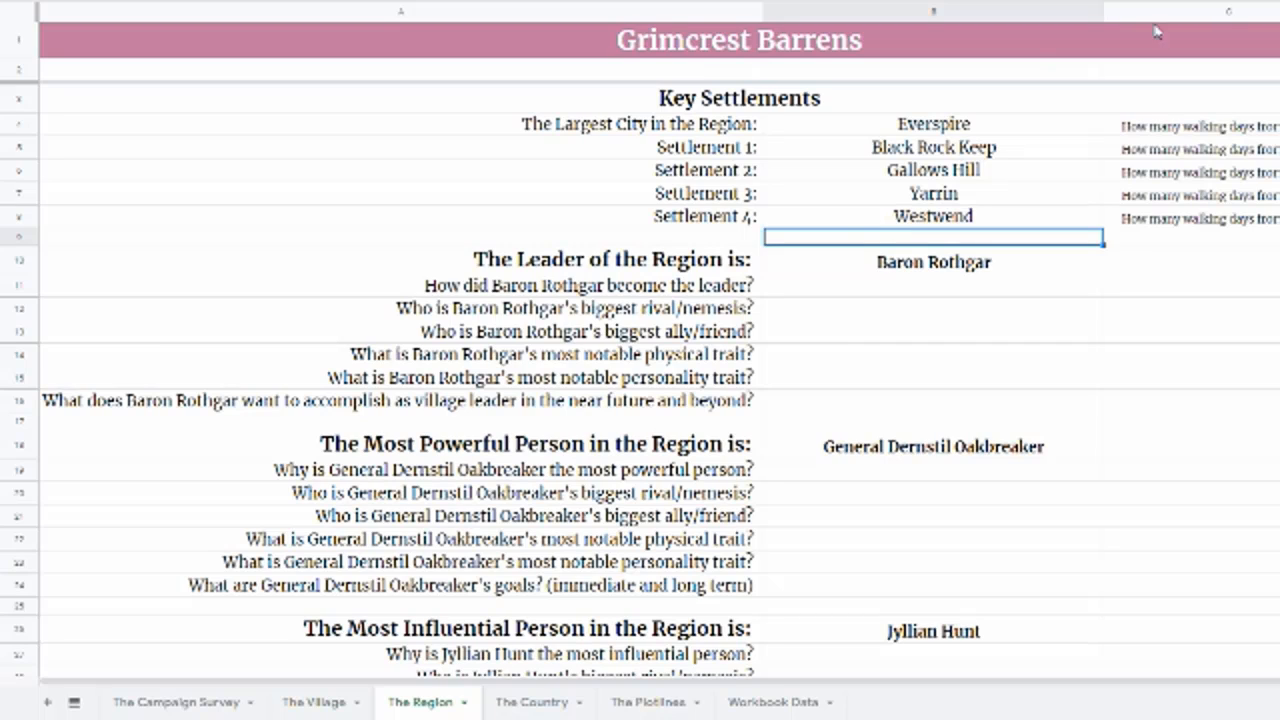
- Fill in the walking-days answers for the region's largest city and the four settlements
{"action": "left_click", "coordinate": [898, 152]}
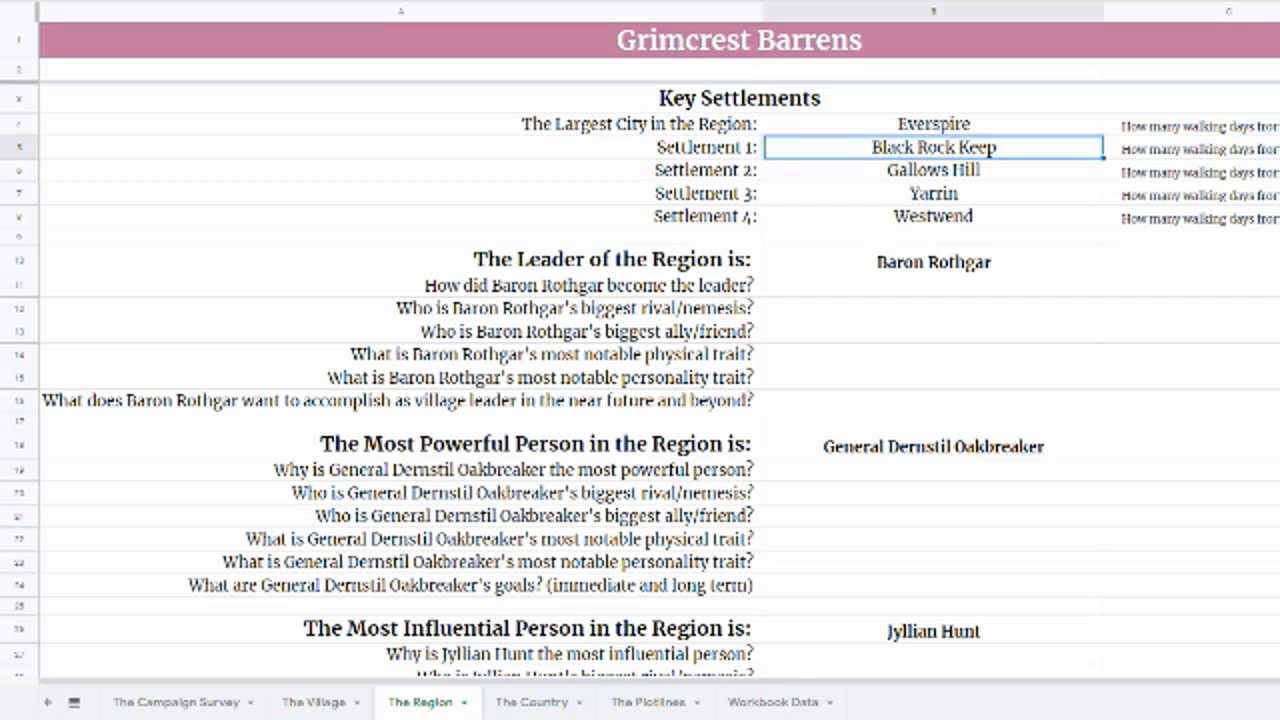
{"action": "left_click", "coordinate": [1279, 125]}
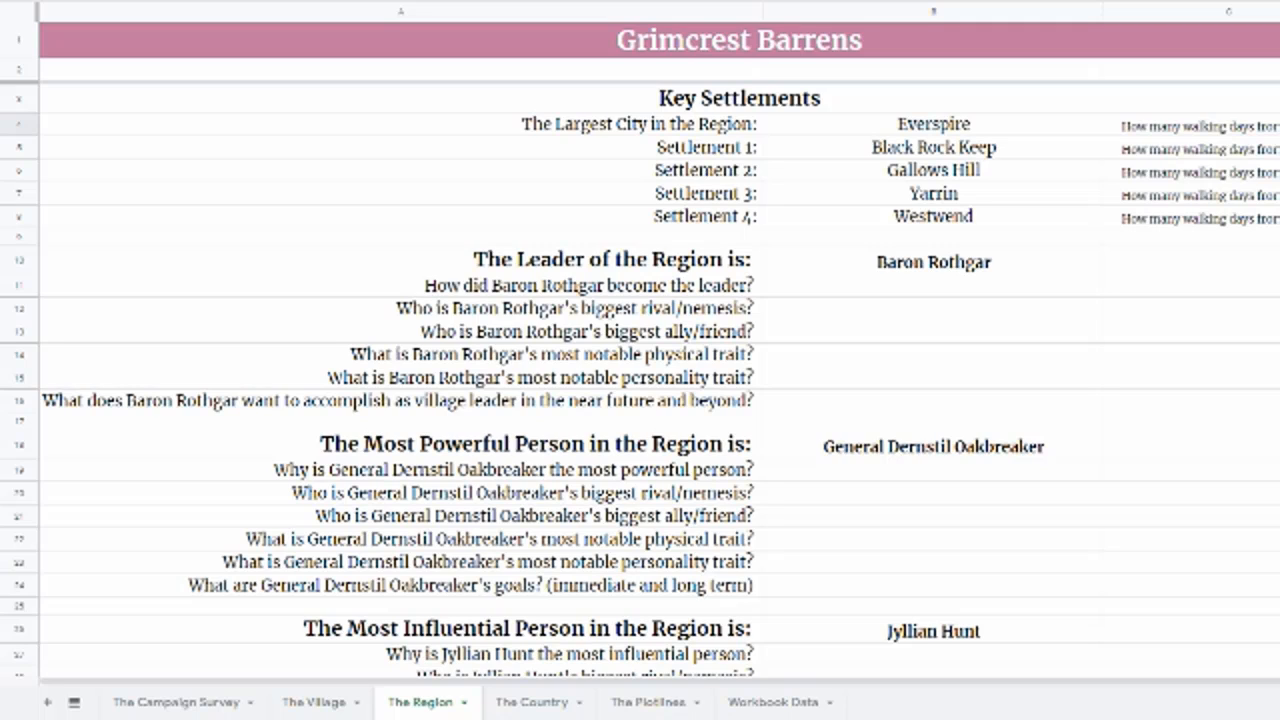
{"action": "key", "text": "Return"}
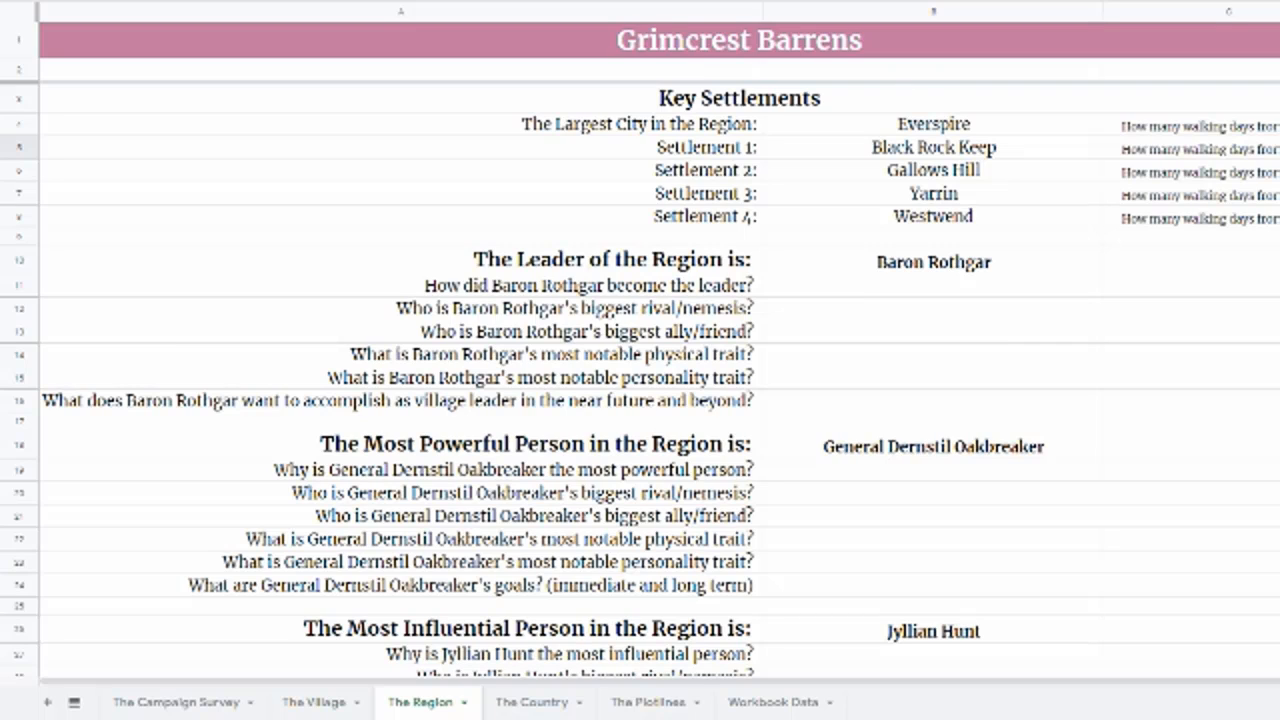
{"action": "key", "text": "Return"}
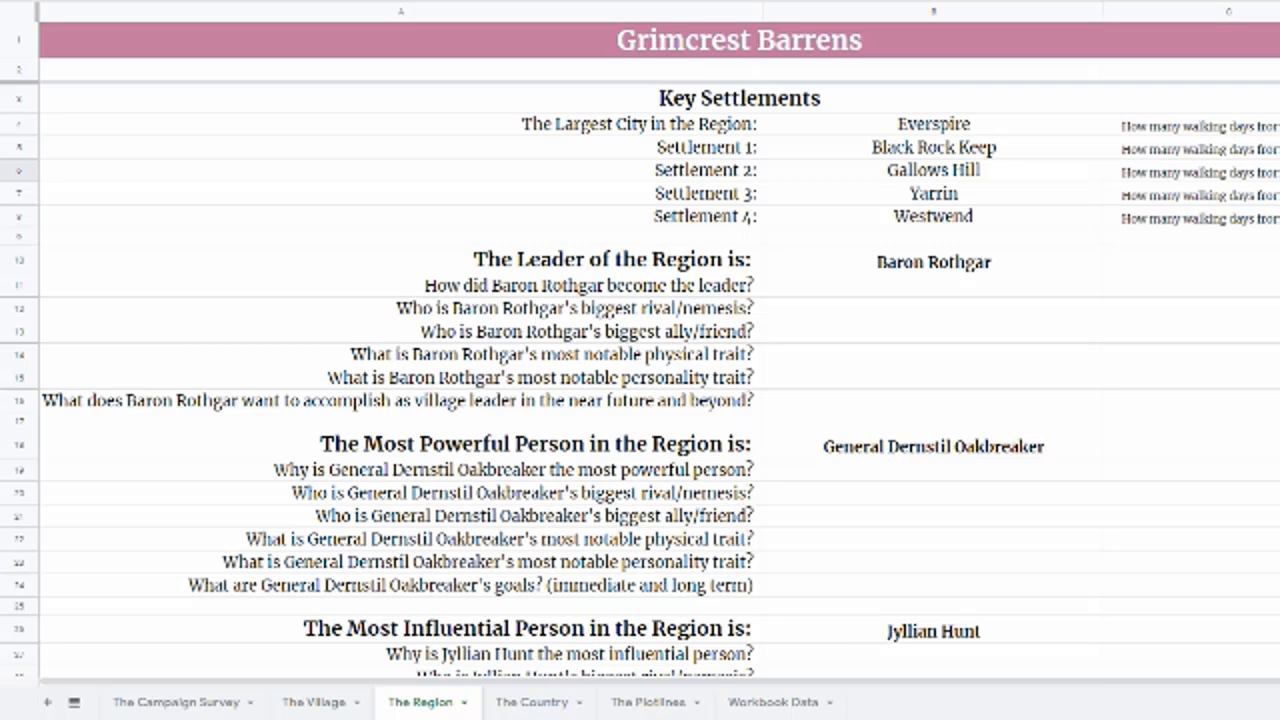
{"action": "key", "text": "Return"}
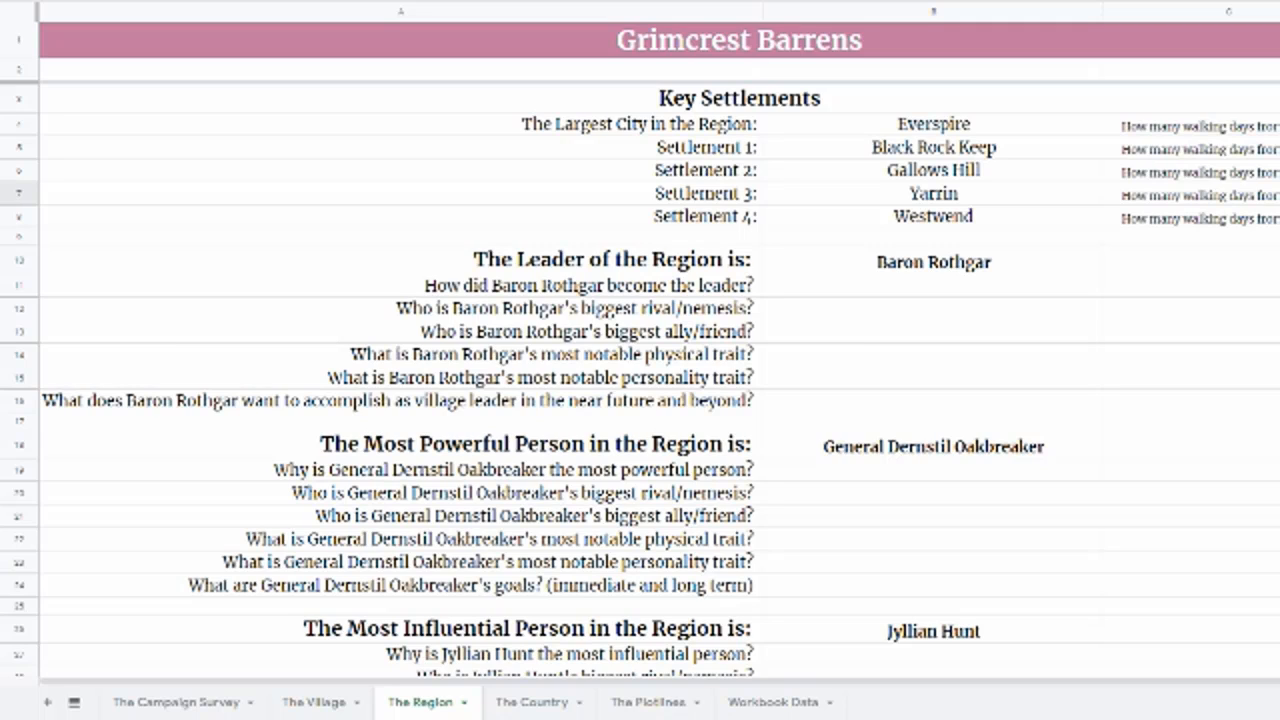
{"action": "key", "text": "Return"}
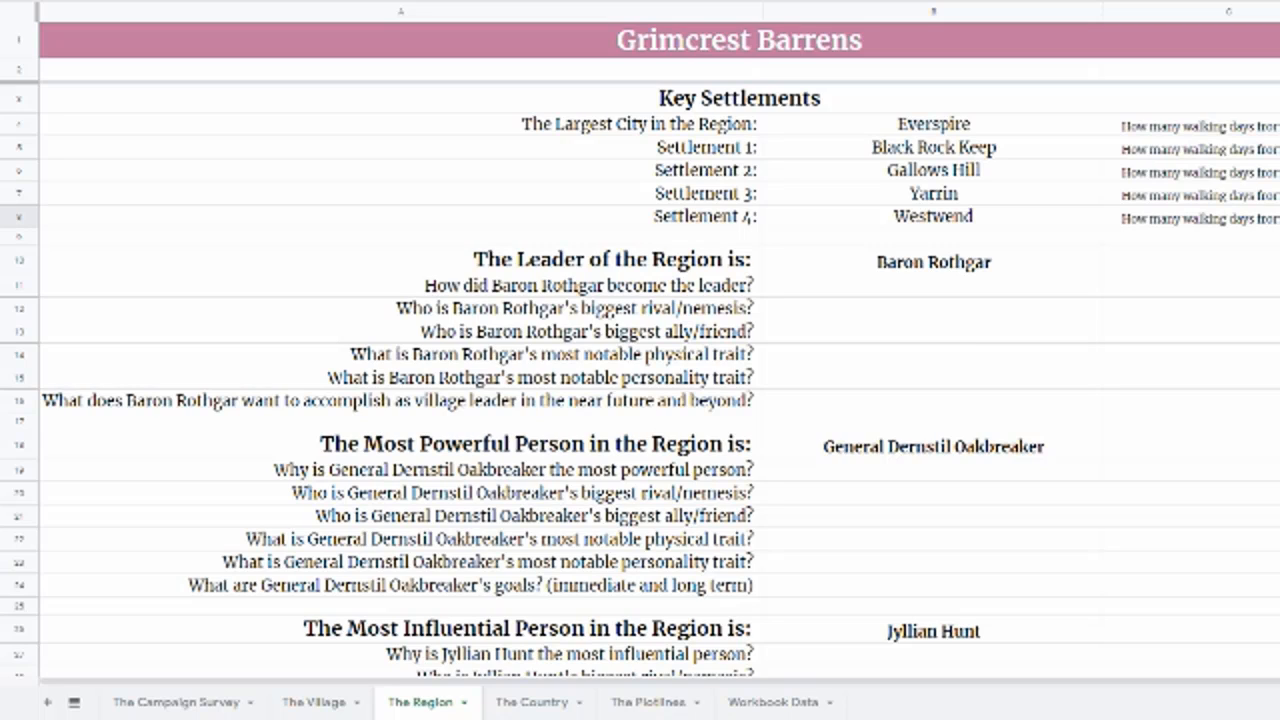
{"action": "key", "text": "Return"}
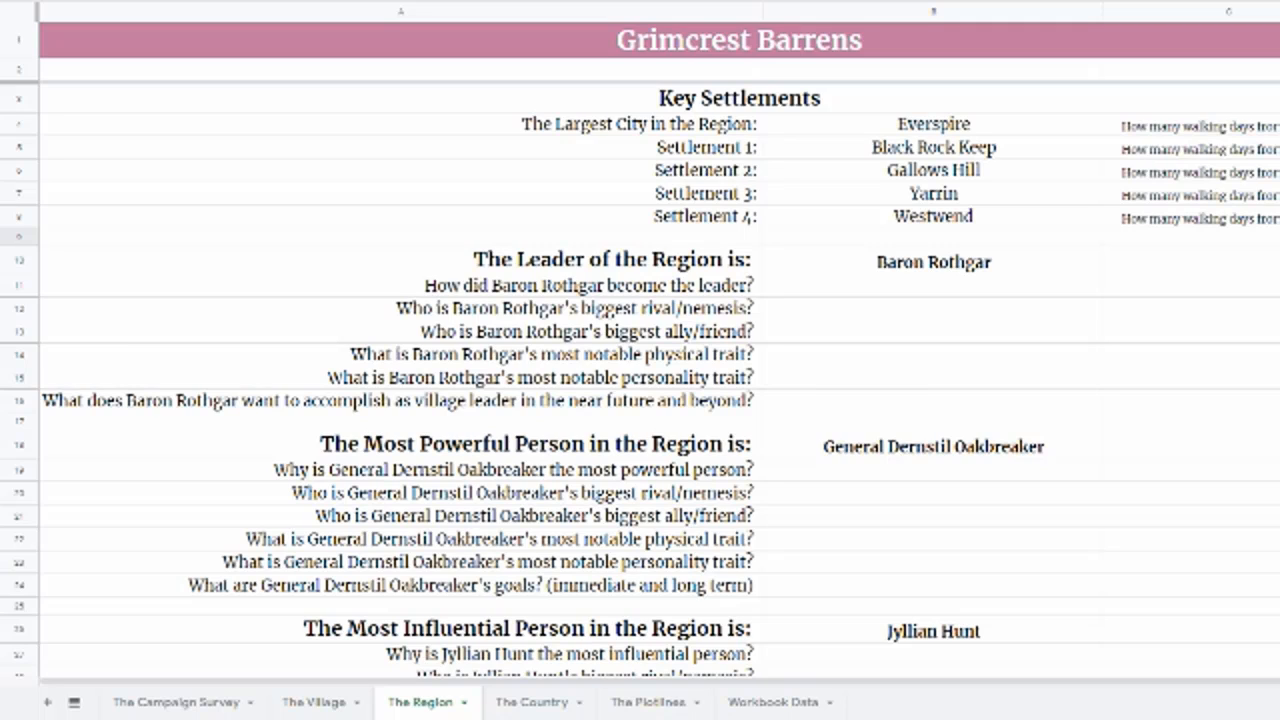
- Enter "inherited" for how the region's leader took power and name a High Cleric as the leader's biggest rival
{"action": "left_click", "coordinate": [860, 289]}
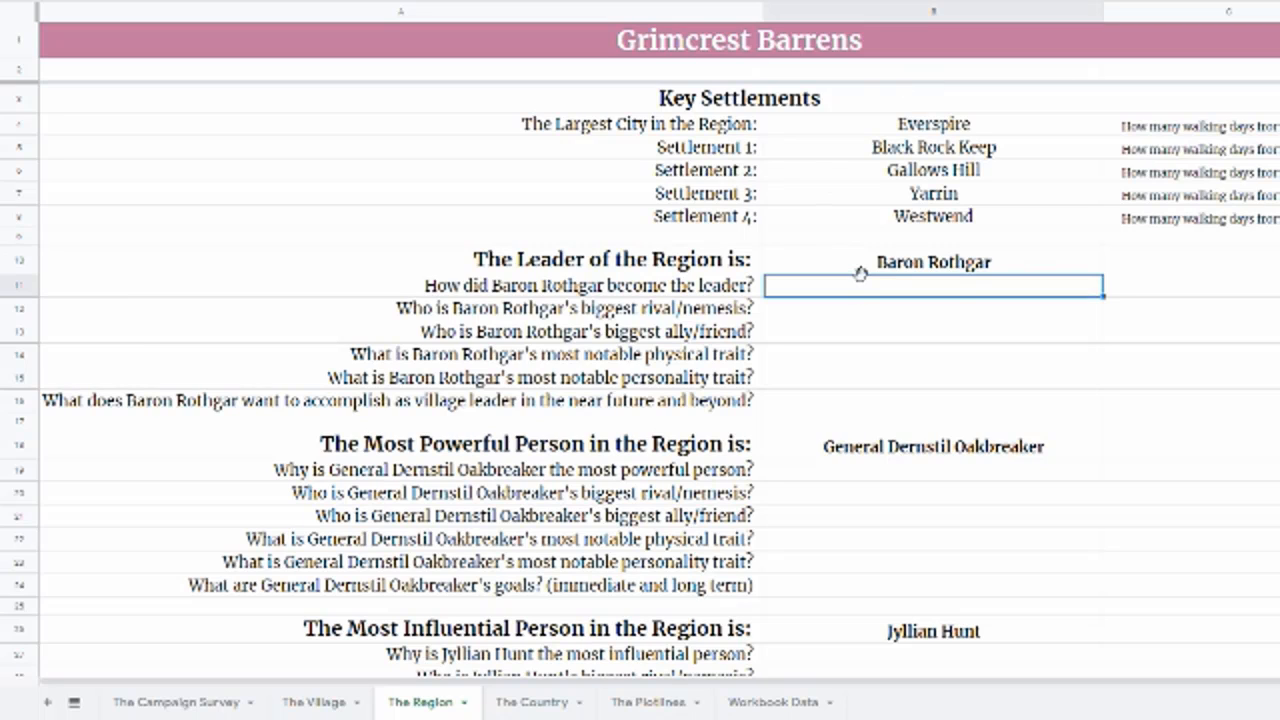
{"action": "type", "text": "inherited"}
{"action": "key", "text": "Return"}
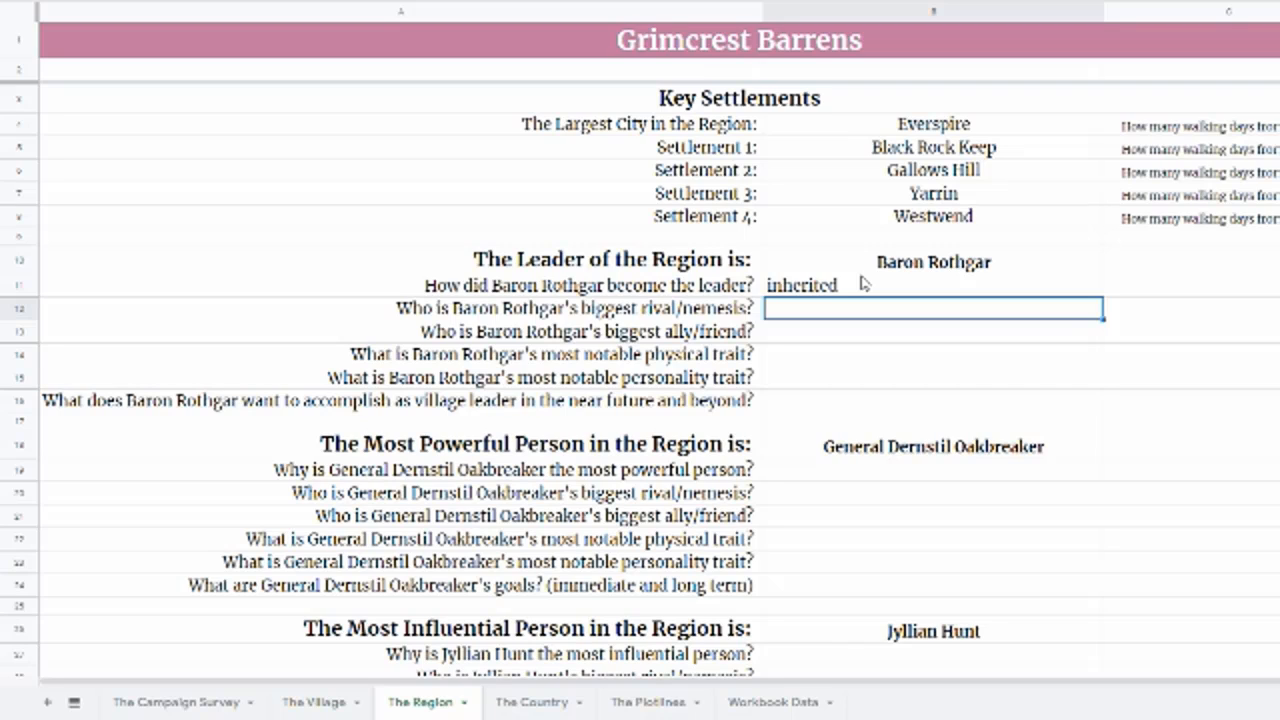
{"action": "type", "text": "High Cl"}
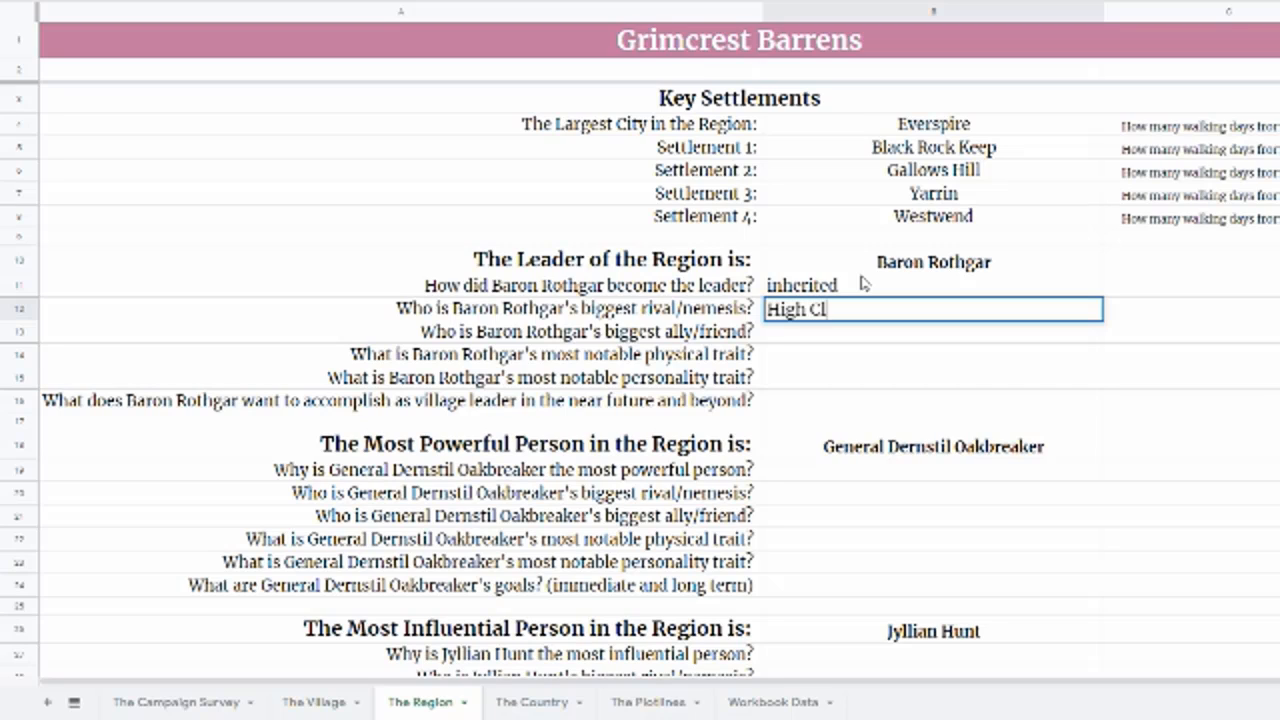
{"action": "type", "text": "eric Stutengard"}
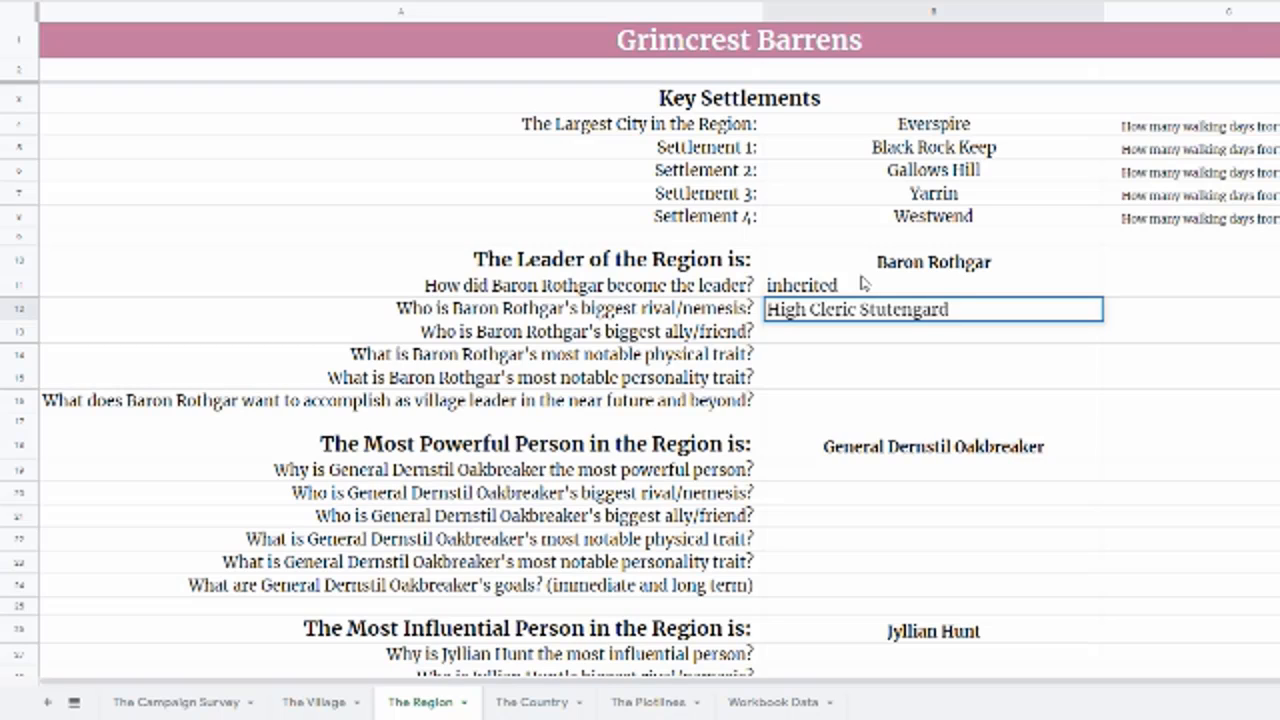
{"action": "key", "text": "Return"}
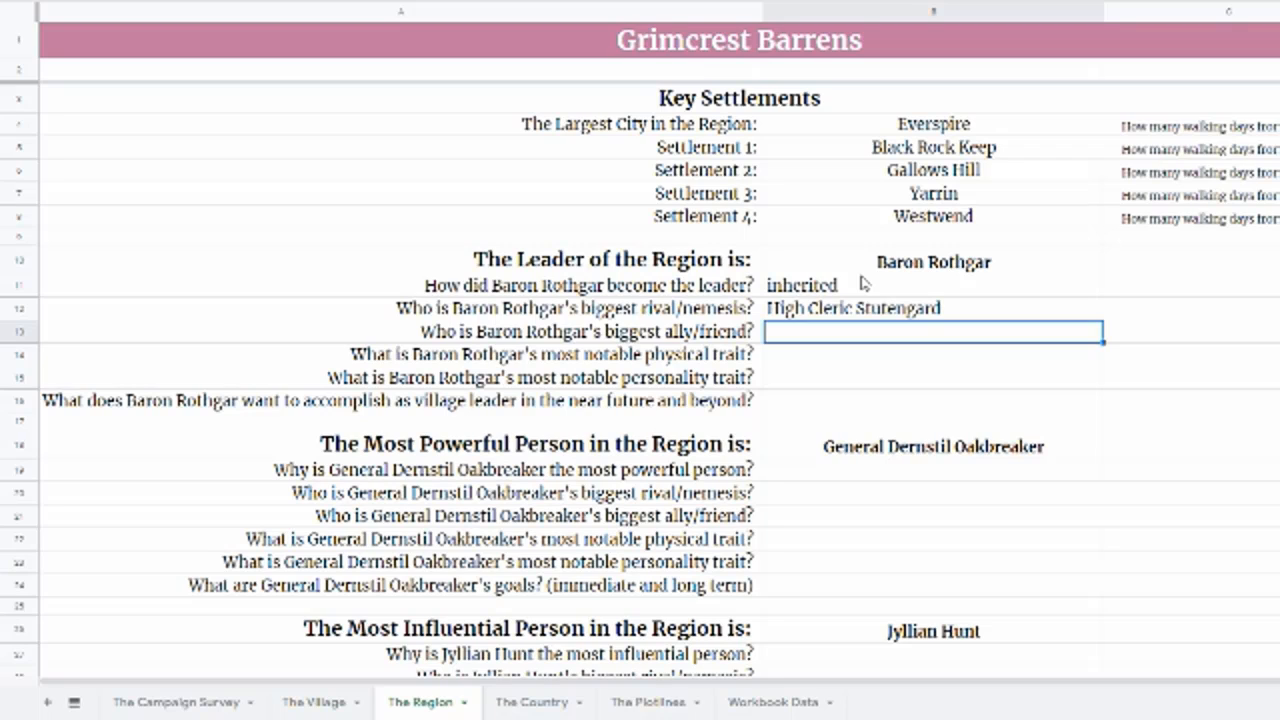
- Enter the title Heir followed by the character's full name as the region leader's biggest ally
{"action": "type", "text": "Heir"}
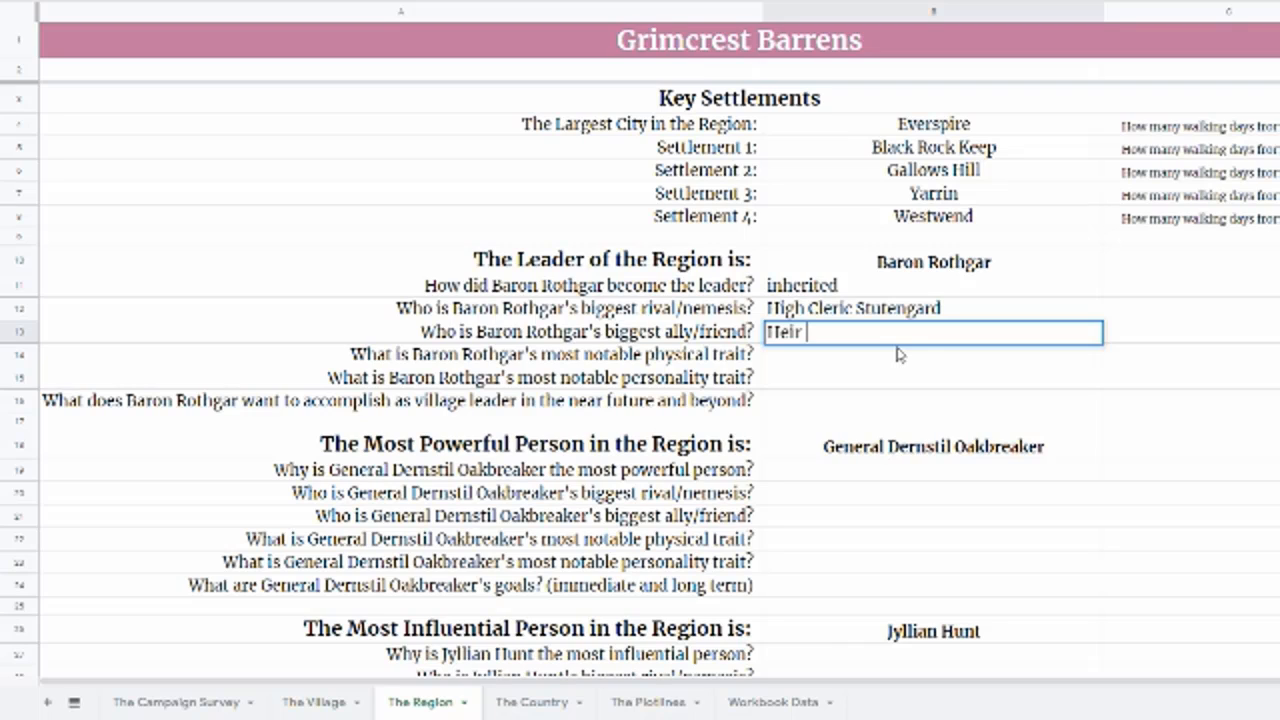
{"action": "type", "text": "Anatalia Dup"}
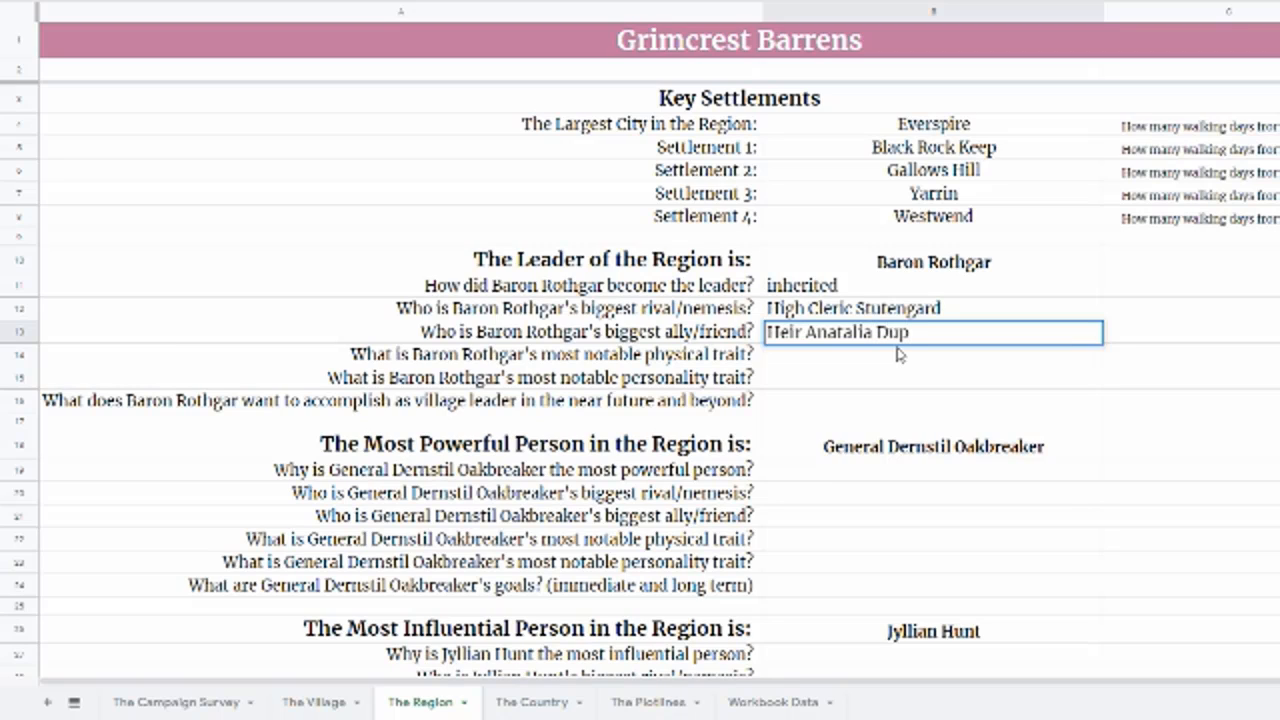
{"action": "type", "text": "res"}
{"action": "key", "text": "BackSpace"}
{"action": "key", "text": "Return"}
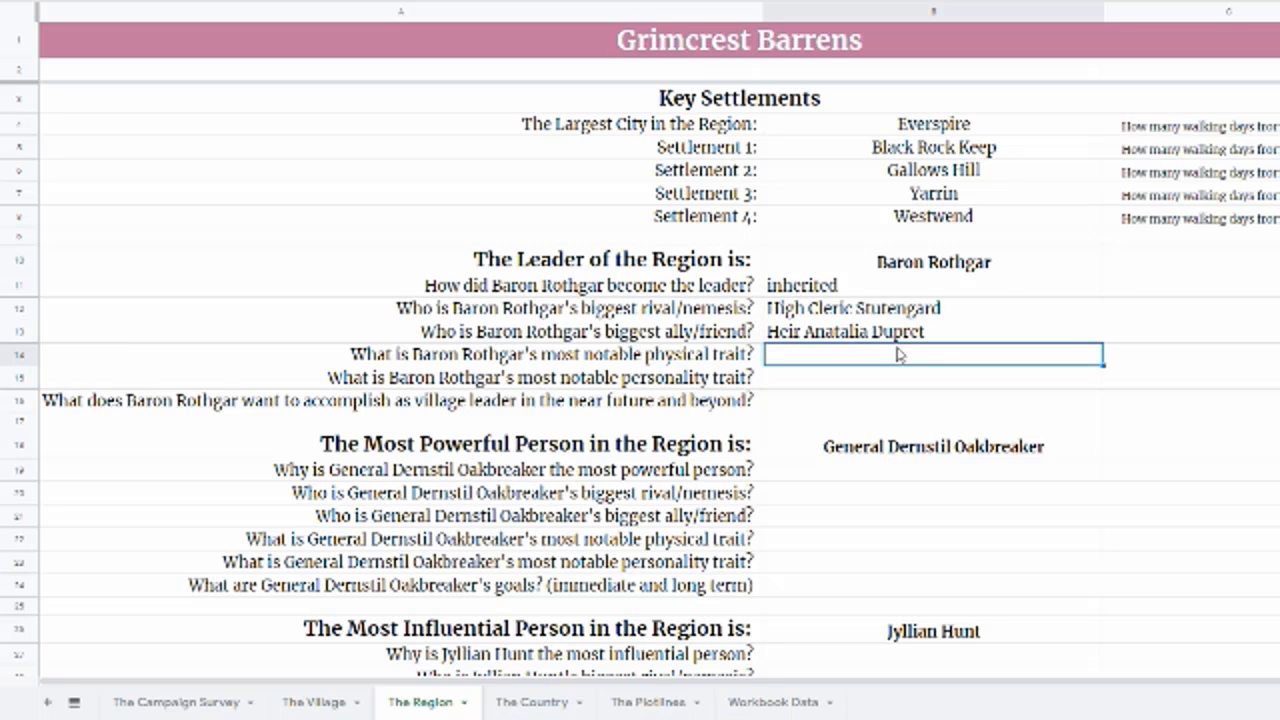
- Append the Heir's family name to the name of Ilustria's ruler in The Campaign Survey sheet
{"action": "left_click", "coordinate": [940, 337]}
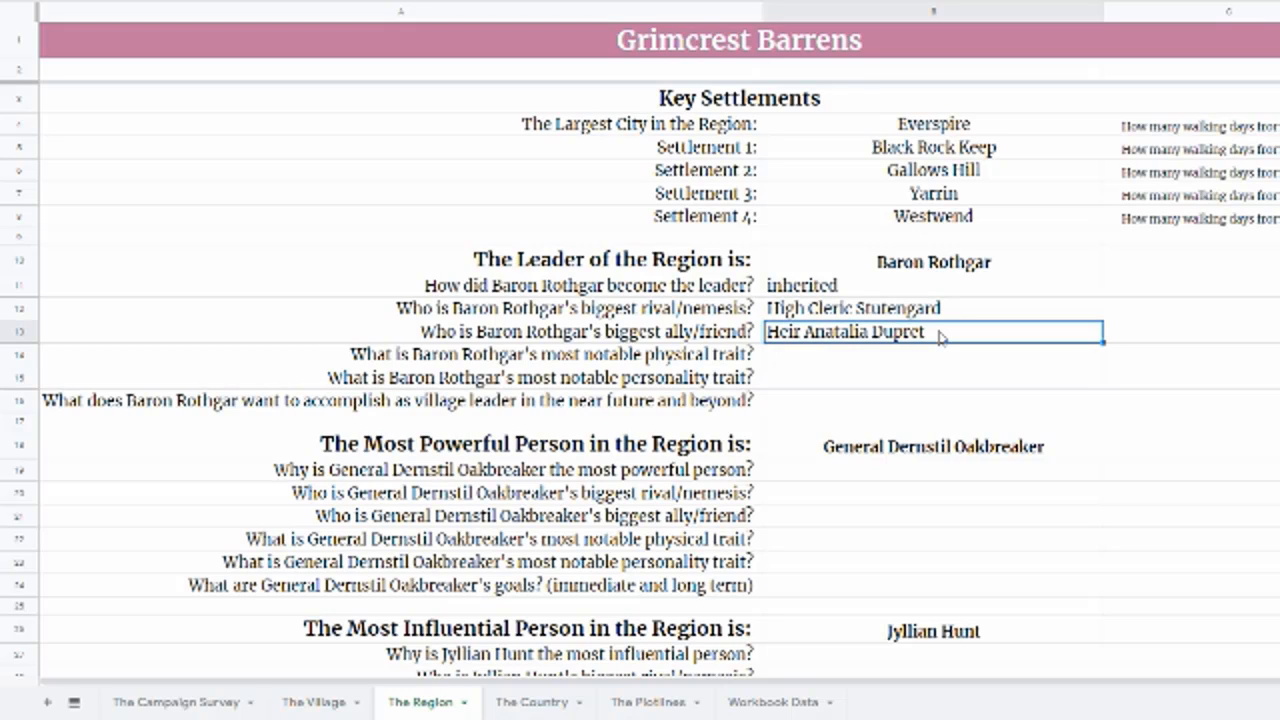
{"action": "left_click", "coordinate": [165, 700]}
{"action": "scroll", "coordinate": [838, 363], "scroll_direction": "down", "scroll_amount": 8}
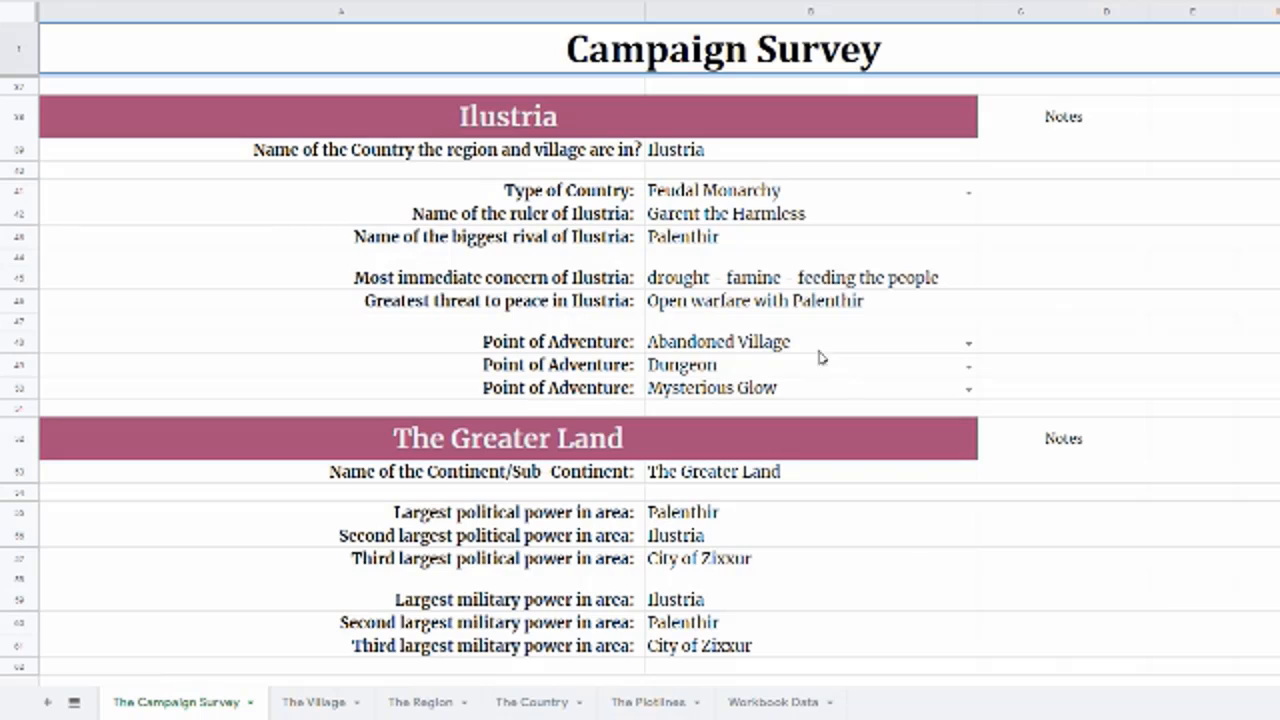
{"action": "left_click", "coordinate": [725, 215]}
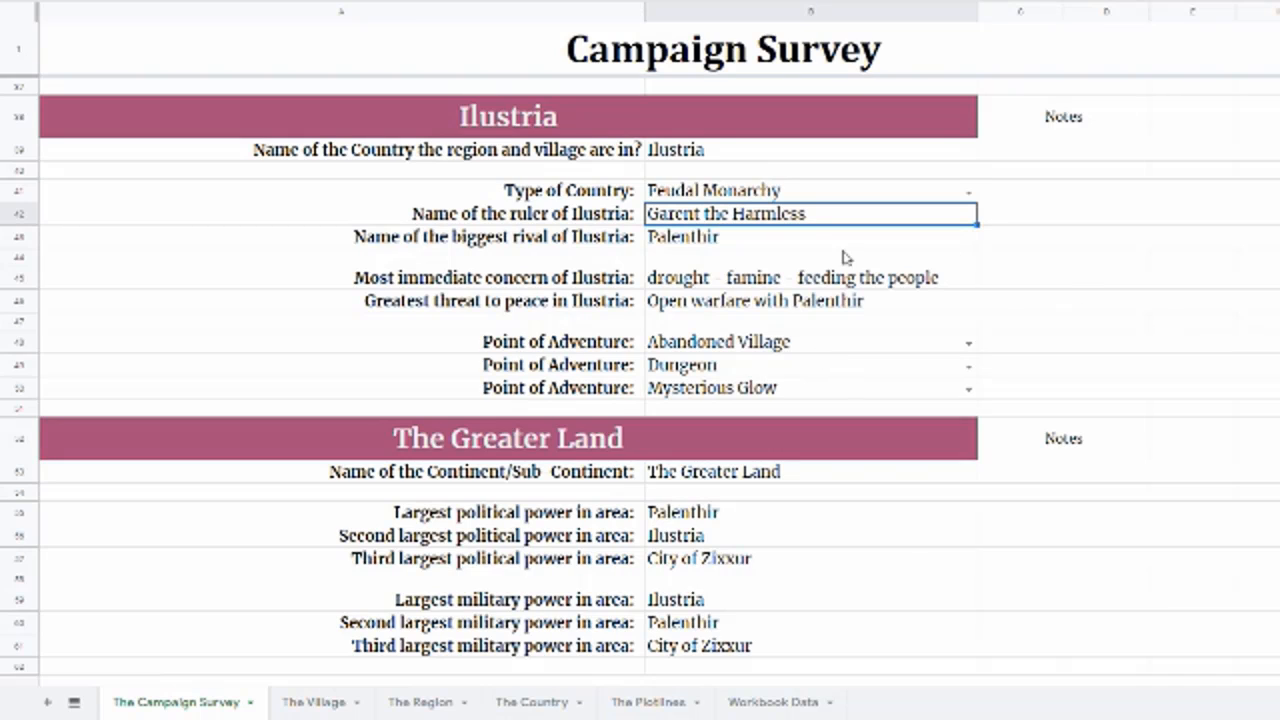
{"action": "key", "text": "Return"}
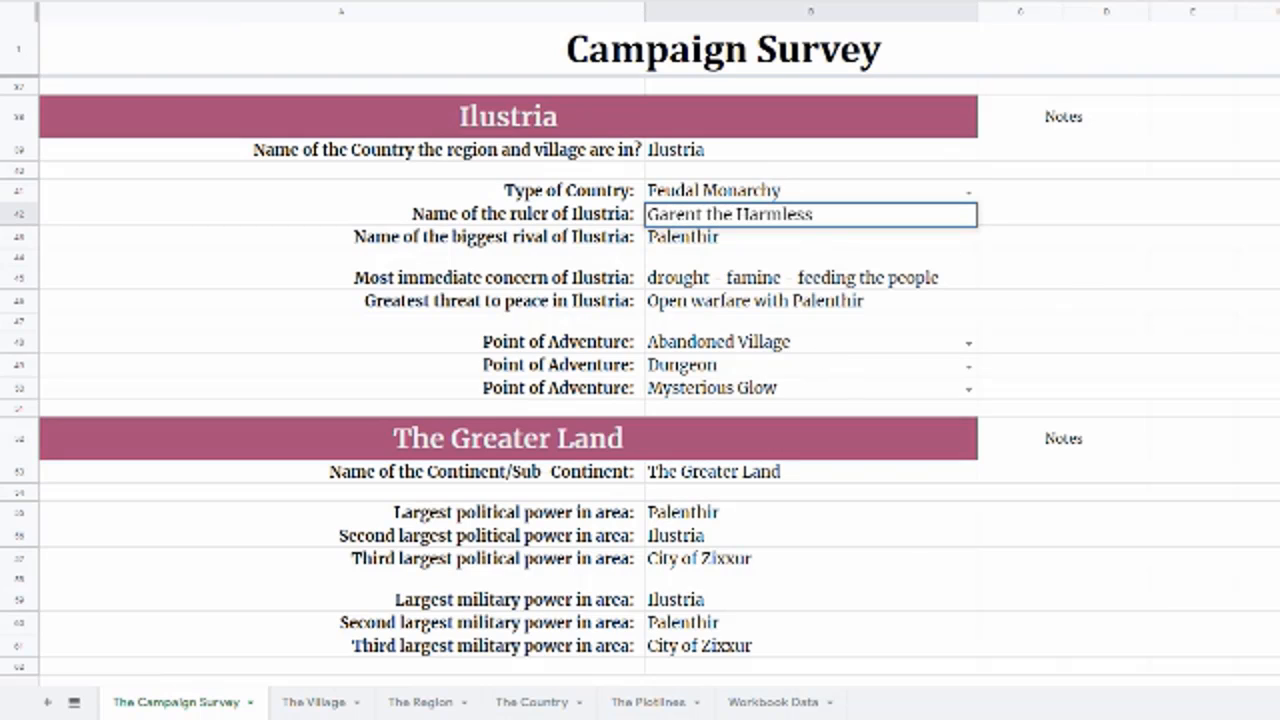
{"action": "type", "text": "Dupret"}
{"action": "key", "text": "Return"}
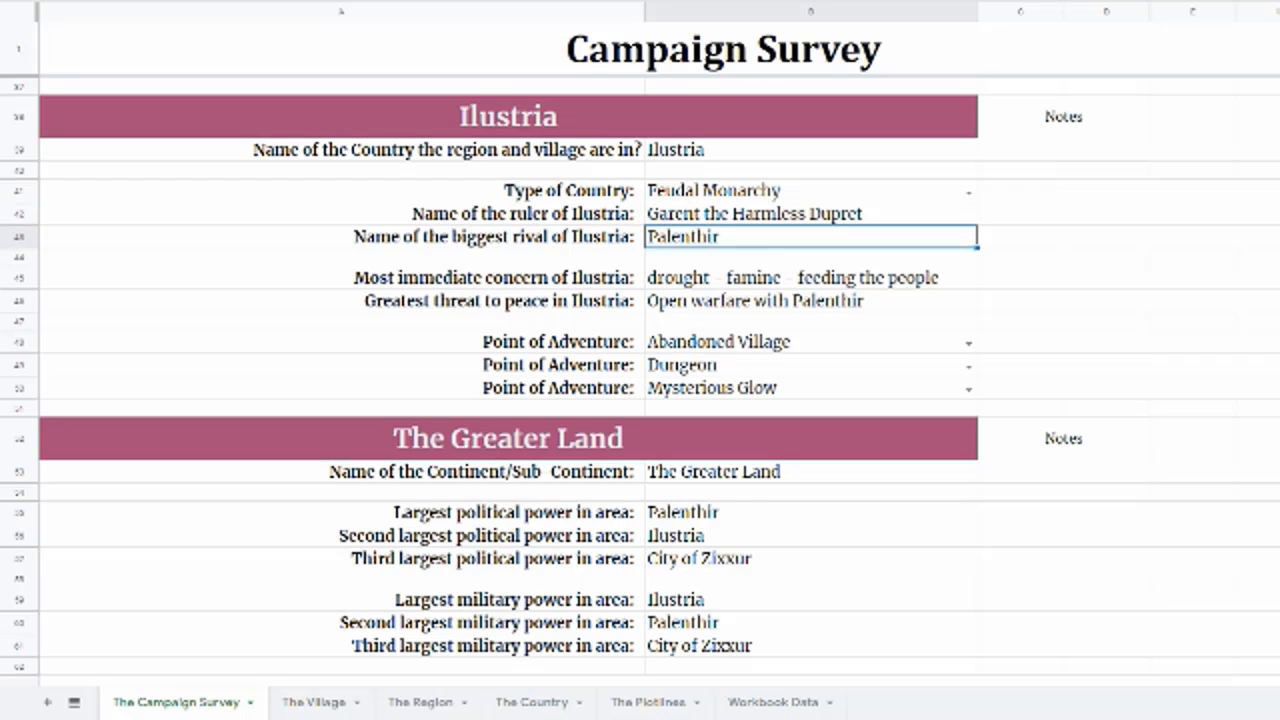
- Return to The Region sheet and enter "handsome" as the region leader's most notable physical trait
{"action": "left_click", "coordinate": [430, 702]}
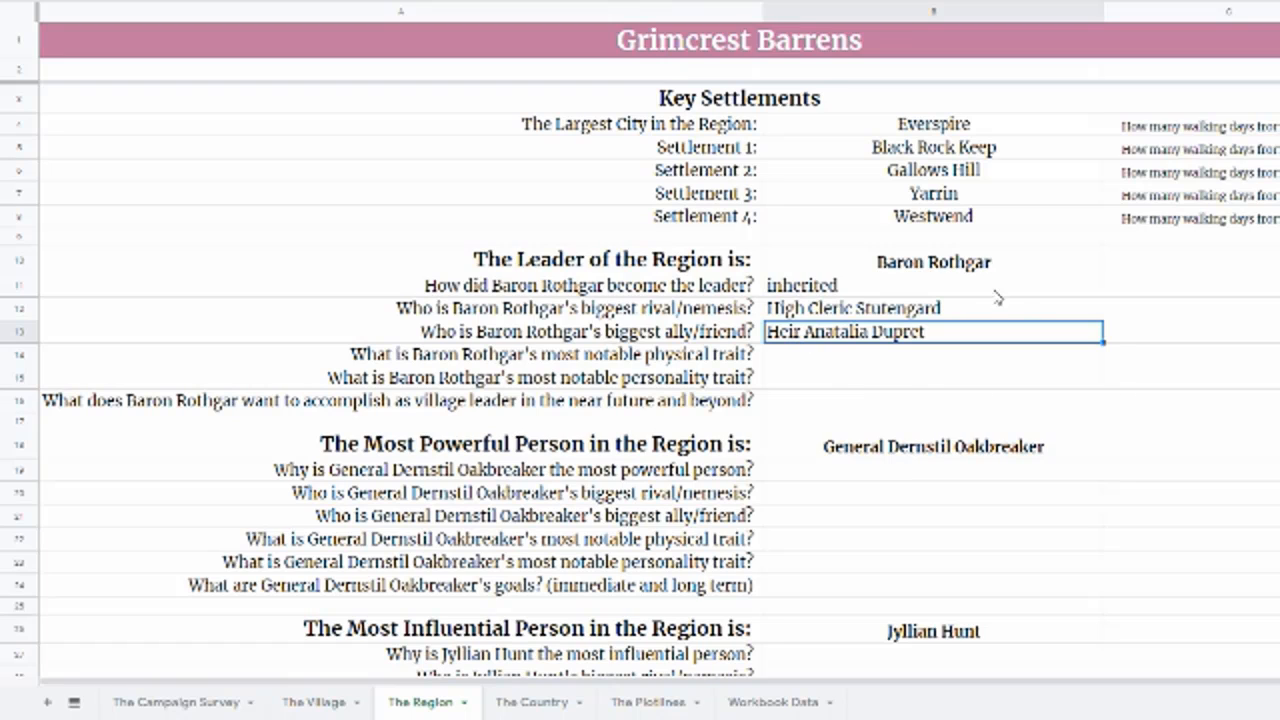
{"action": "left_click", "coordinate": [972, 268]}
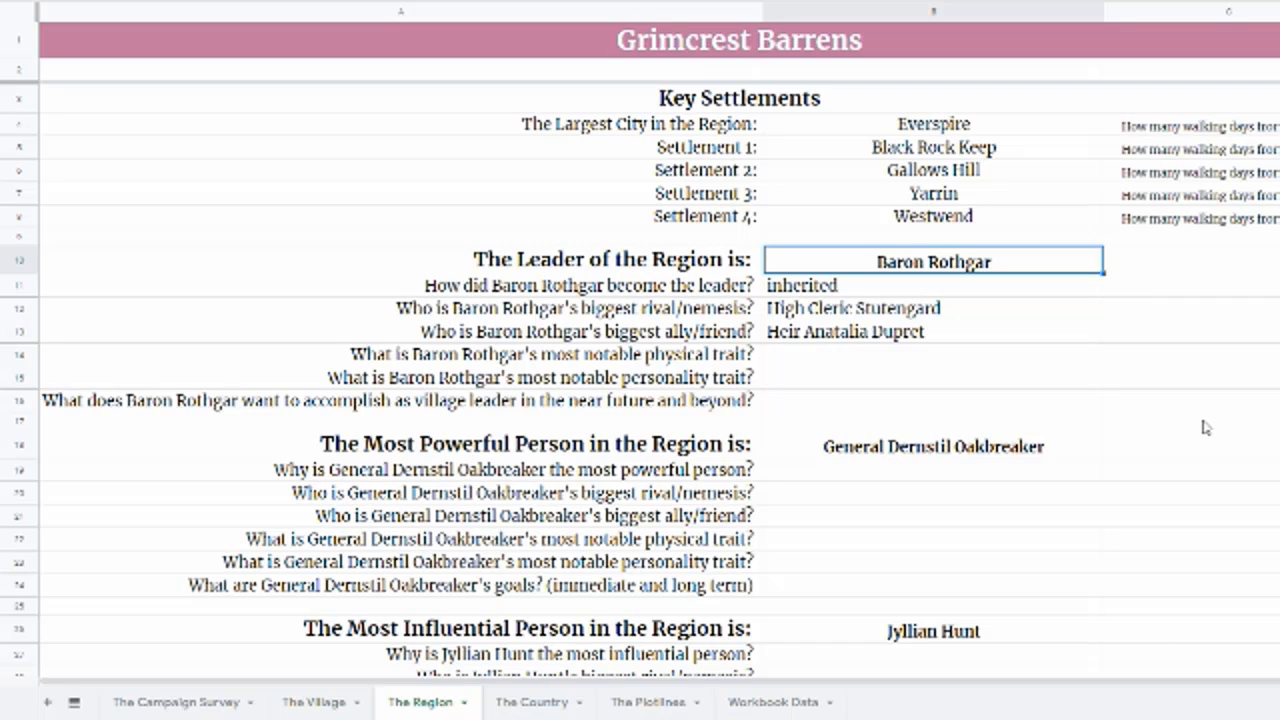
{"action": "left_click", "coordinate": [824, 362]}
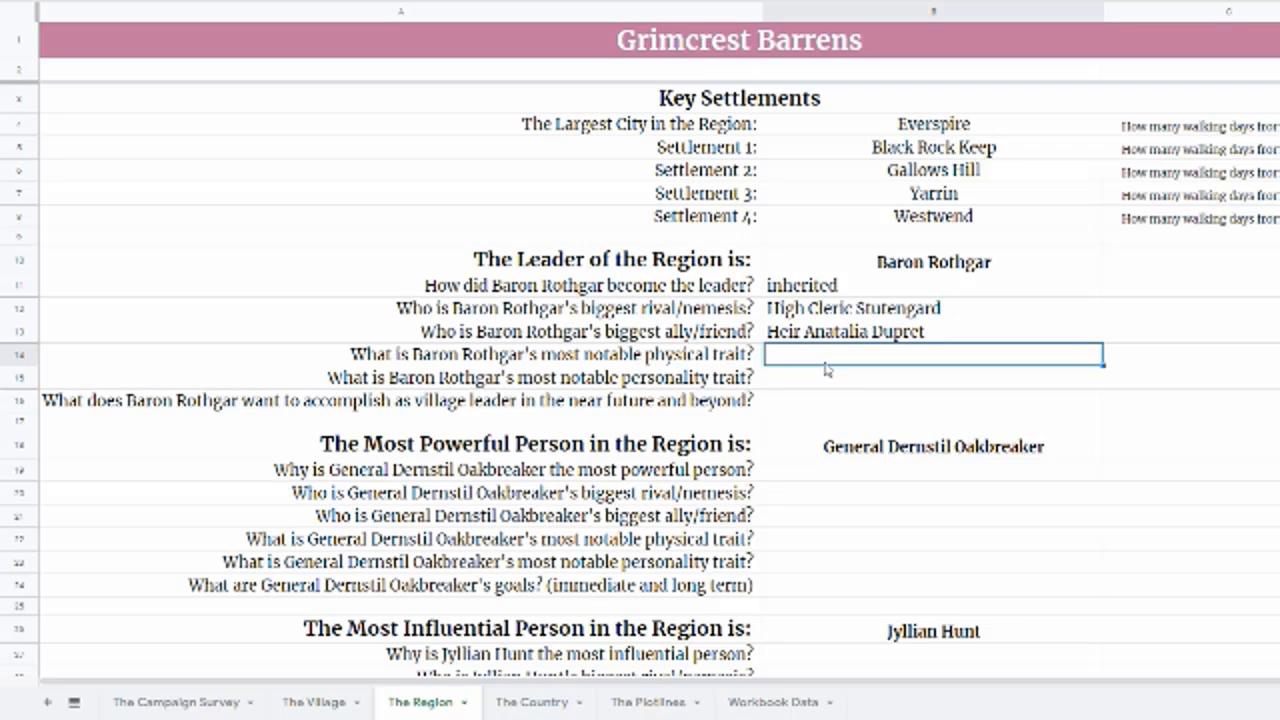
{"action": "type", "text": "handsome"}
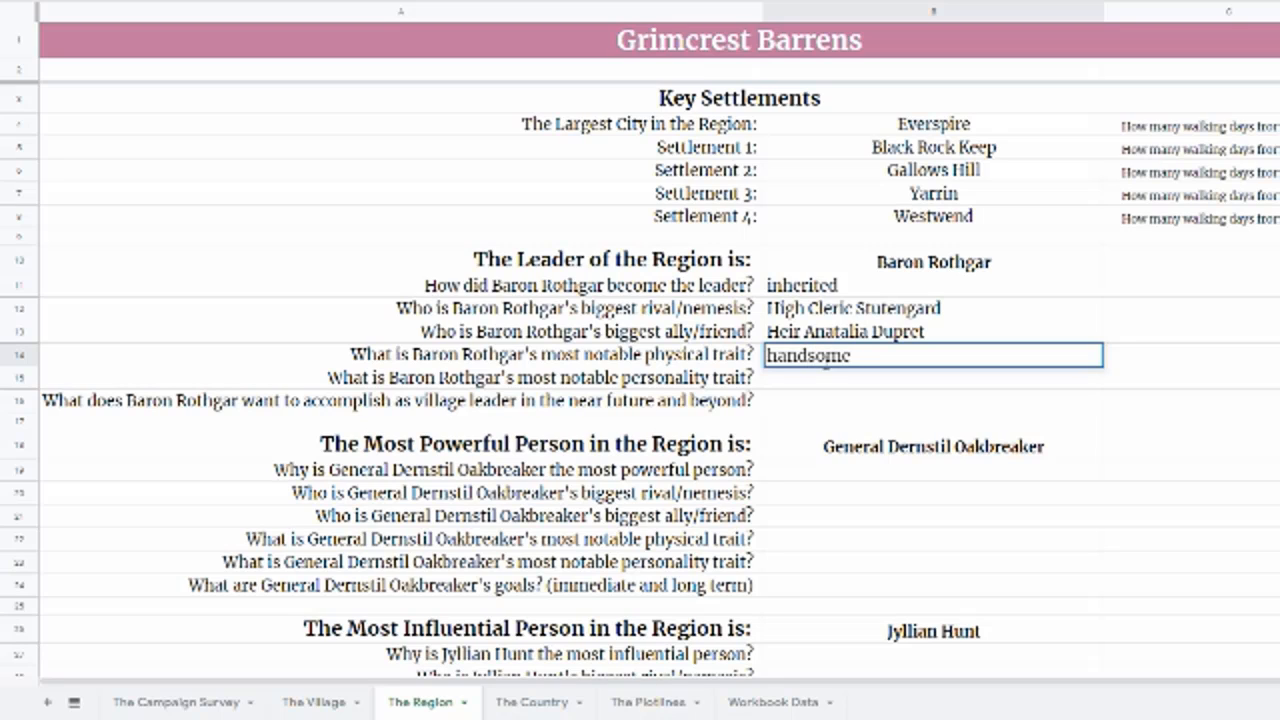
{"action": "left_click", "coordinate": [825, 369]}
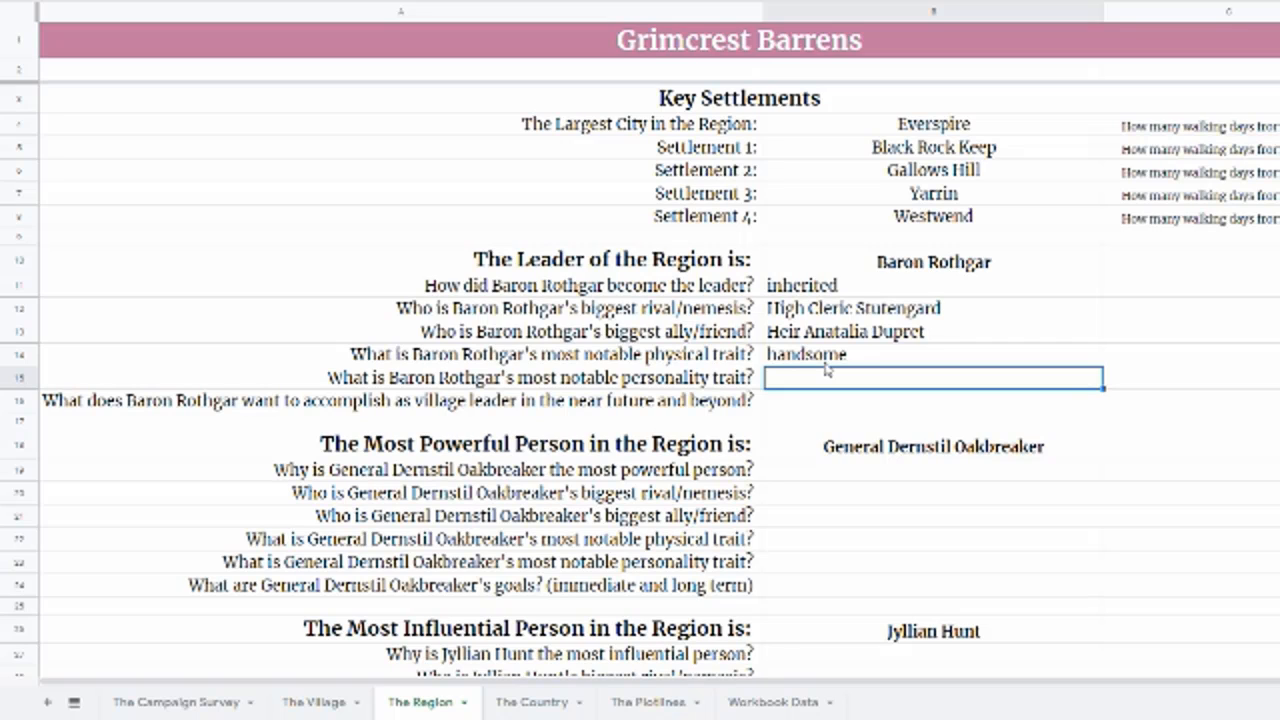
- Enter "lothario" as the region leader's most notable personality trait
{"action": "type", "text": "rake"}
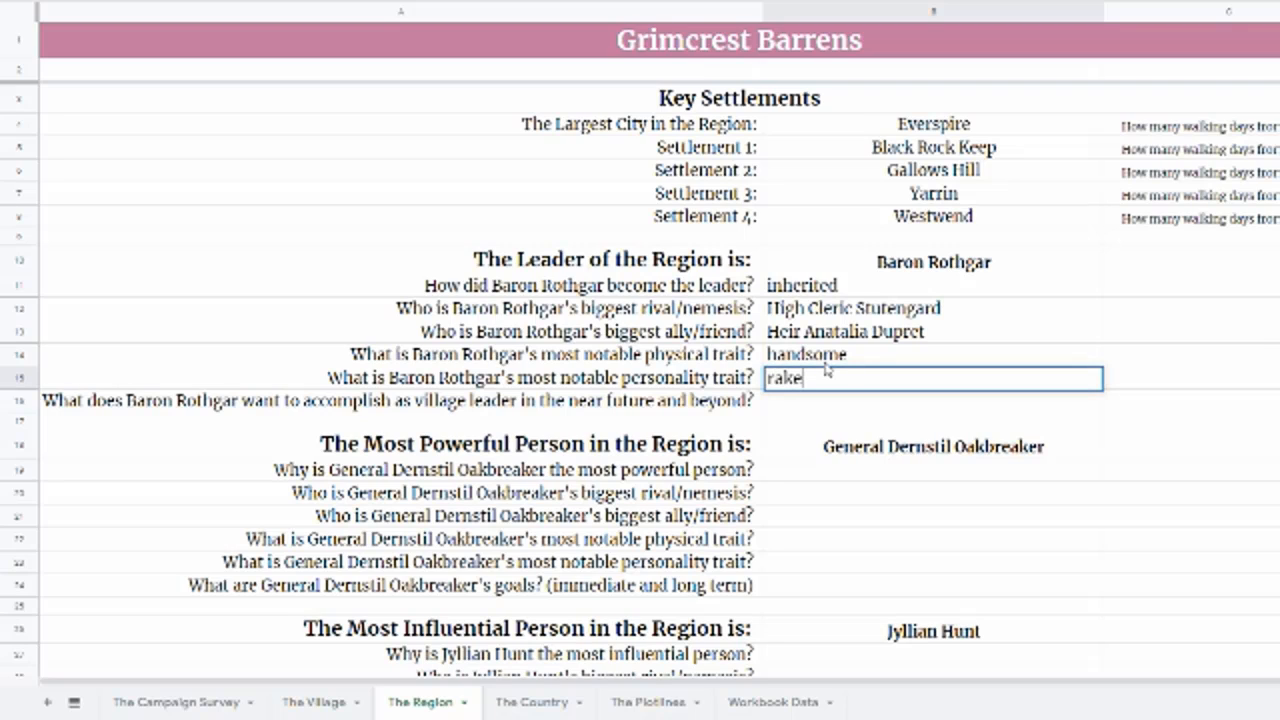
{"action": "key", "text": "BackSpace"}
{"action": "key", "text": "BackSpace"}
{"action": "type", "text": "lothario"}
{"action": "key", "text": "Return"}
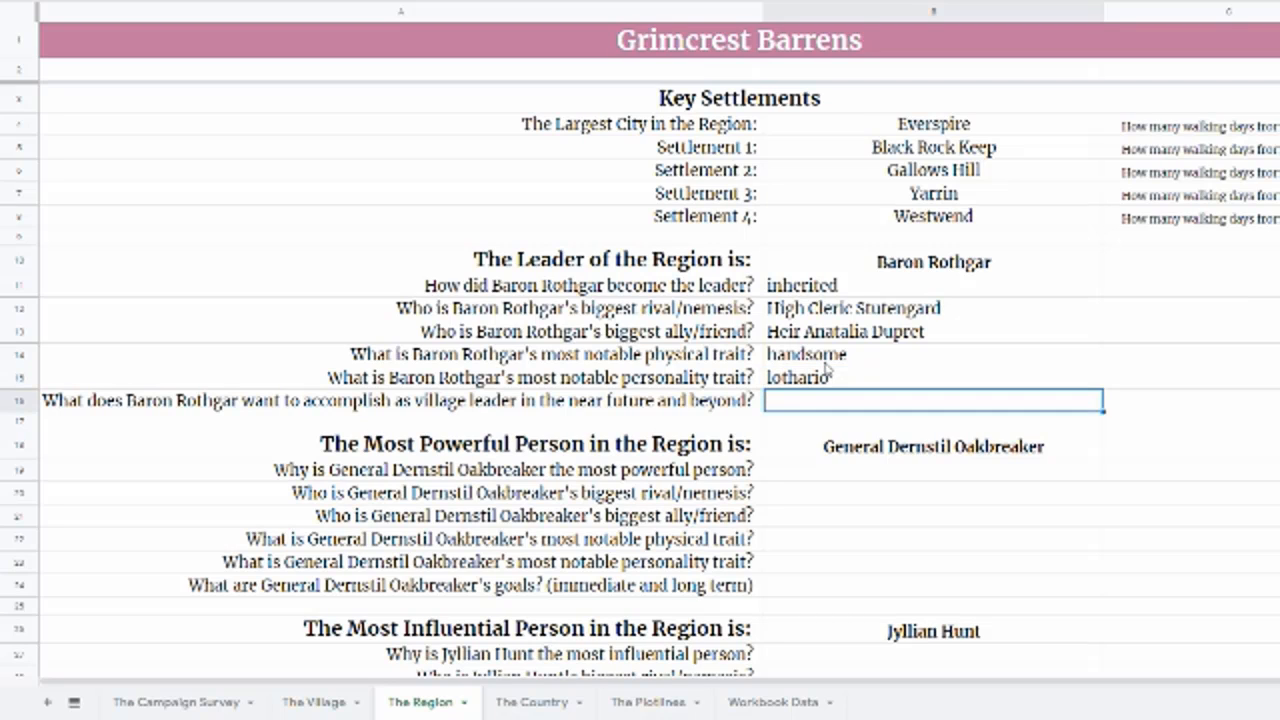
- Replace the region leader's most notable personality trait with "romantic poet type"
{"action": "left_click", "coordinate": [826, 370]}
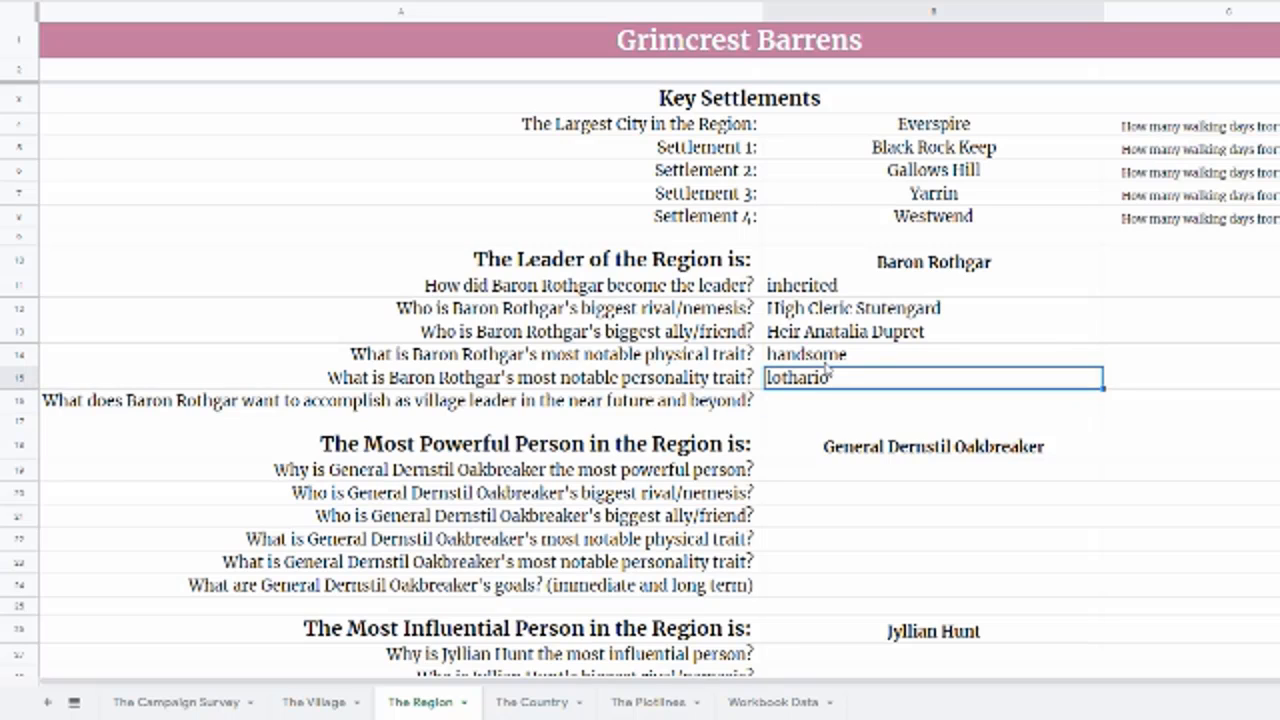
{"action": "type", "text": "R"}
{"action": "key", "text": "BackSpace"}
{"action": "type", "text": "romantic"}
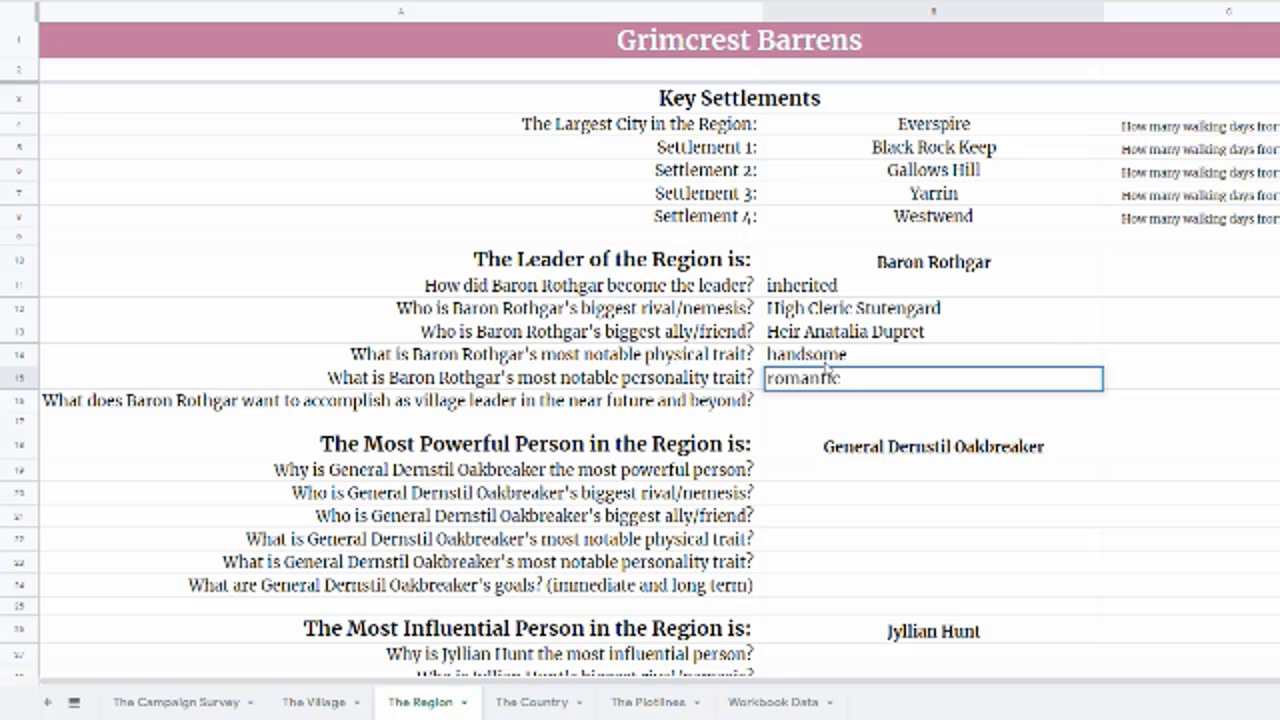
{"action": "type", "text": " poet type"}
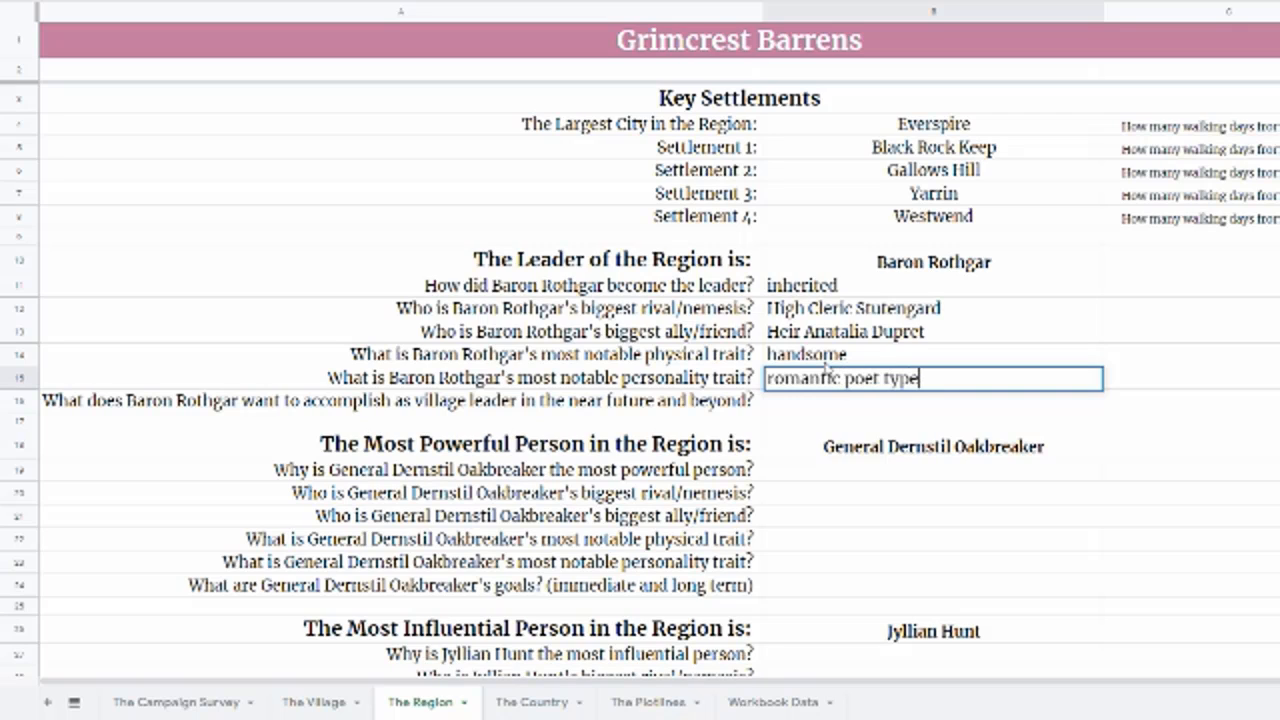
{"action": "key", "text": "Return"}
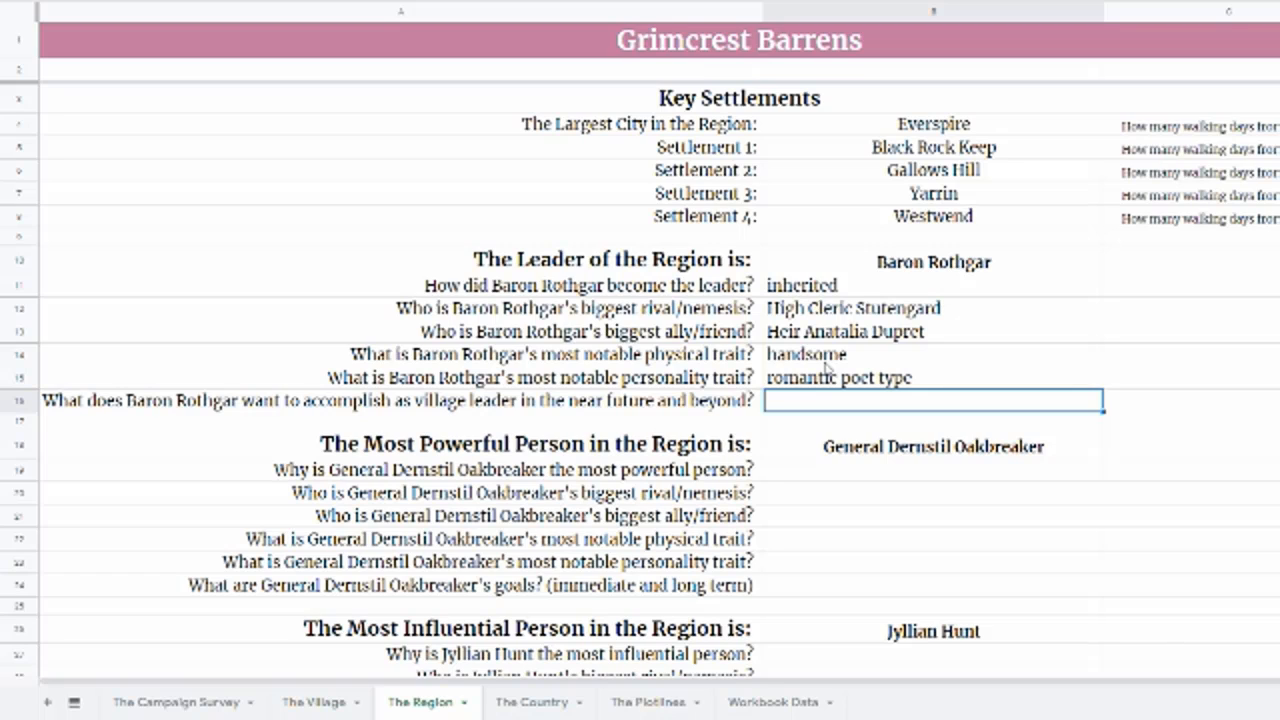
{"action": "left_click", "coordinate": [349, 404]}
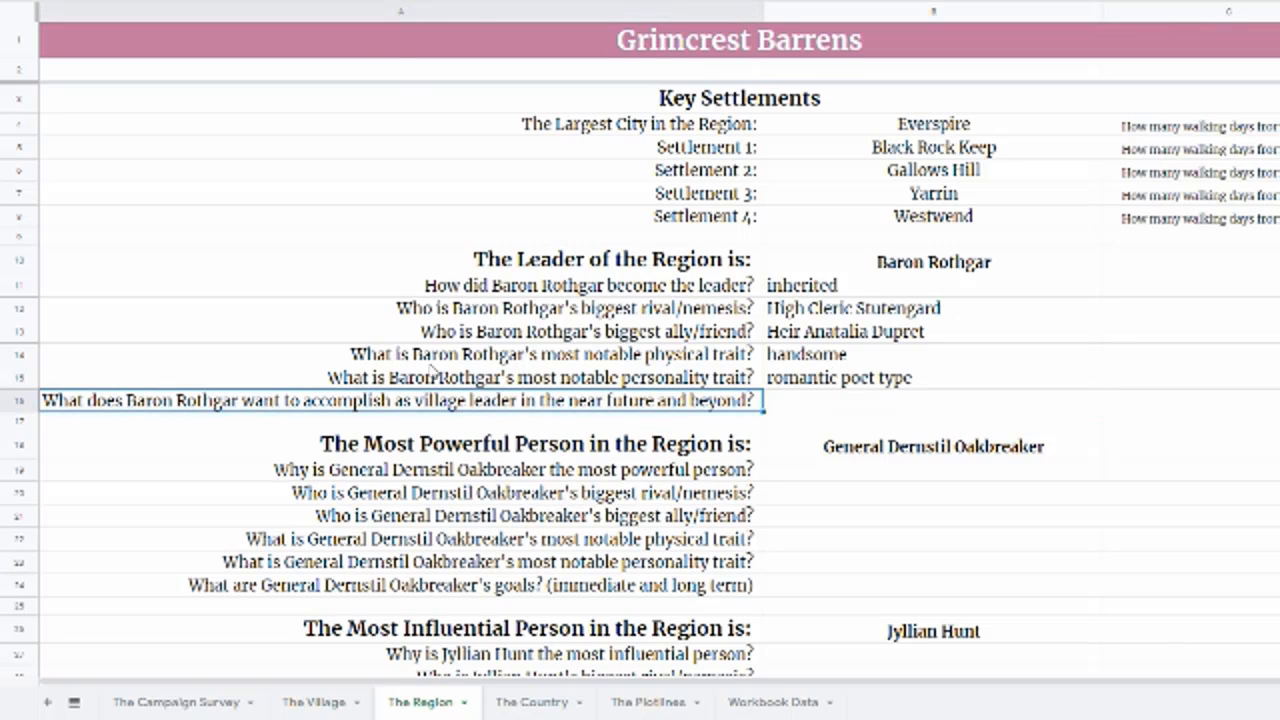
{"action": "key", "text": "Return"}
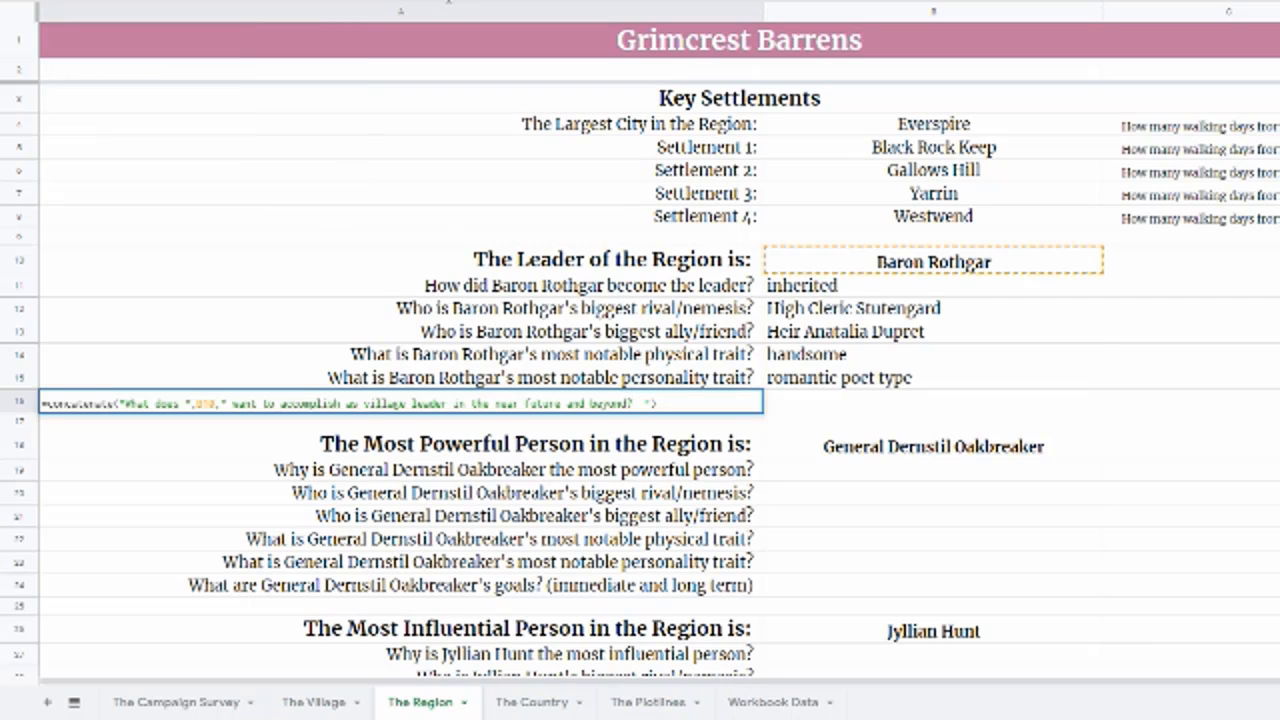
{"action": "left_click", "coordinate": [433, 178]}
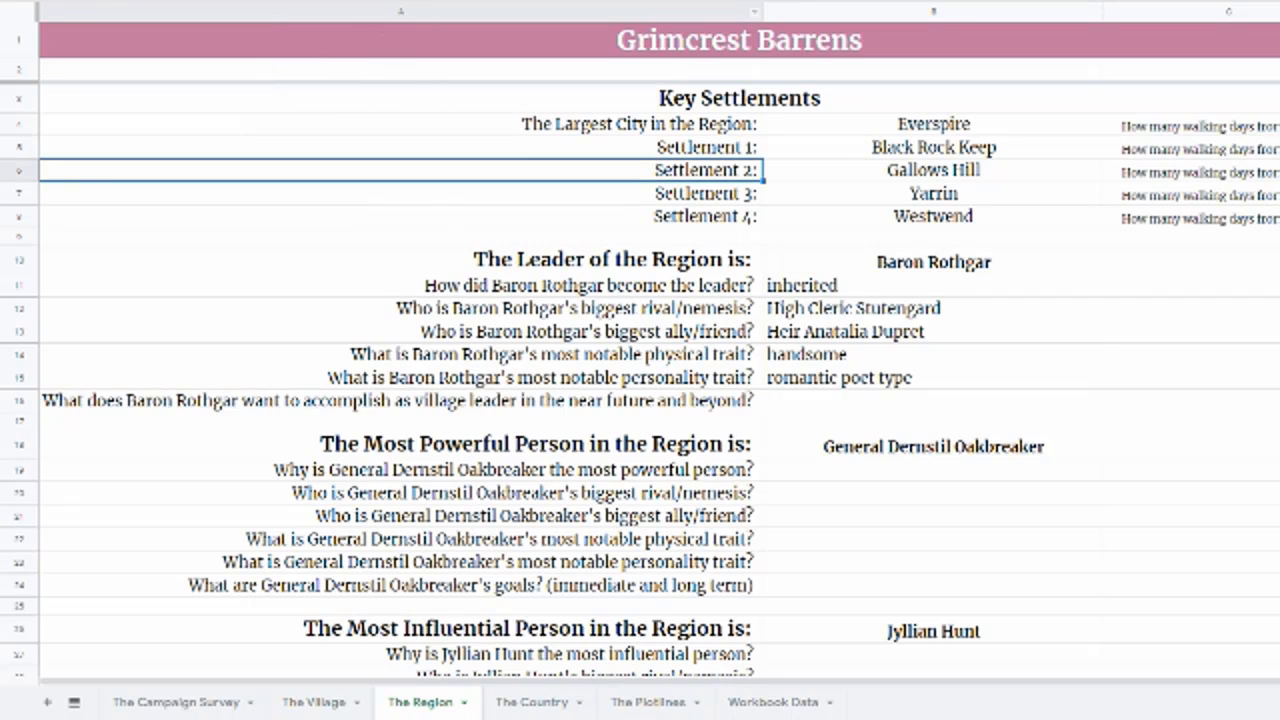
- Remove the word "village" from the formula text of the question about what the region leader wants to accomplish
{"action": "left_click", "coordinate": [528, 404]}
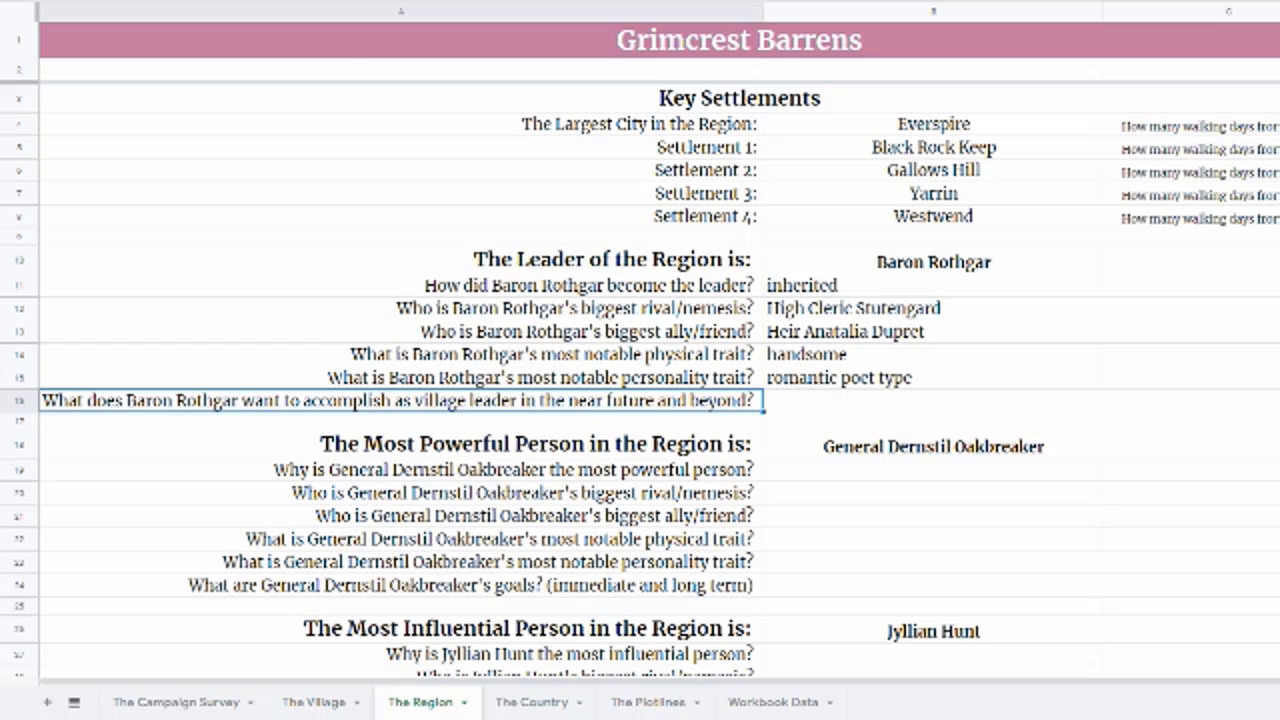
{"action": "key", "text": "Return"}
{"action": "left_click", "coordinate": [411, 404]}
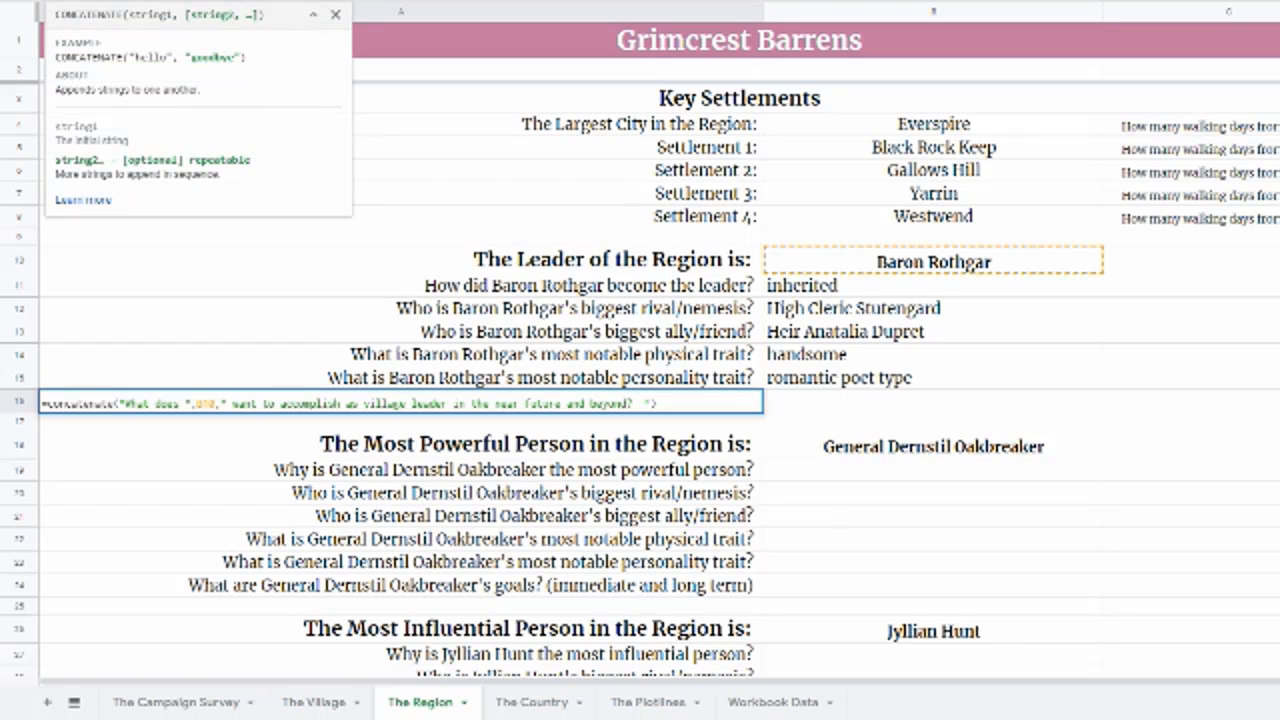
{"action": "key", "text": "ctrl+BackSpace"}
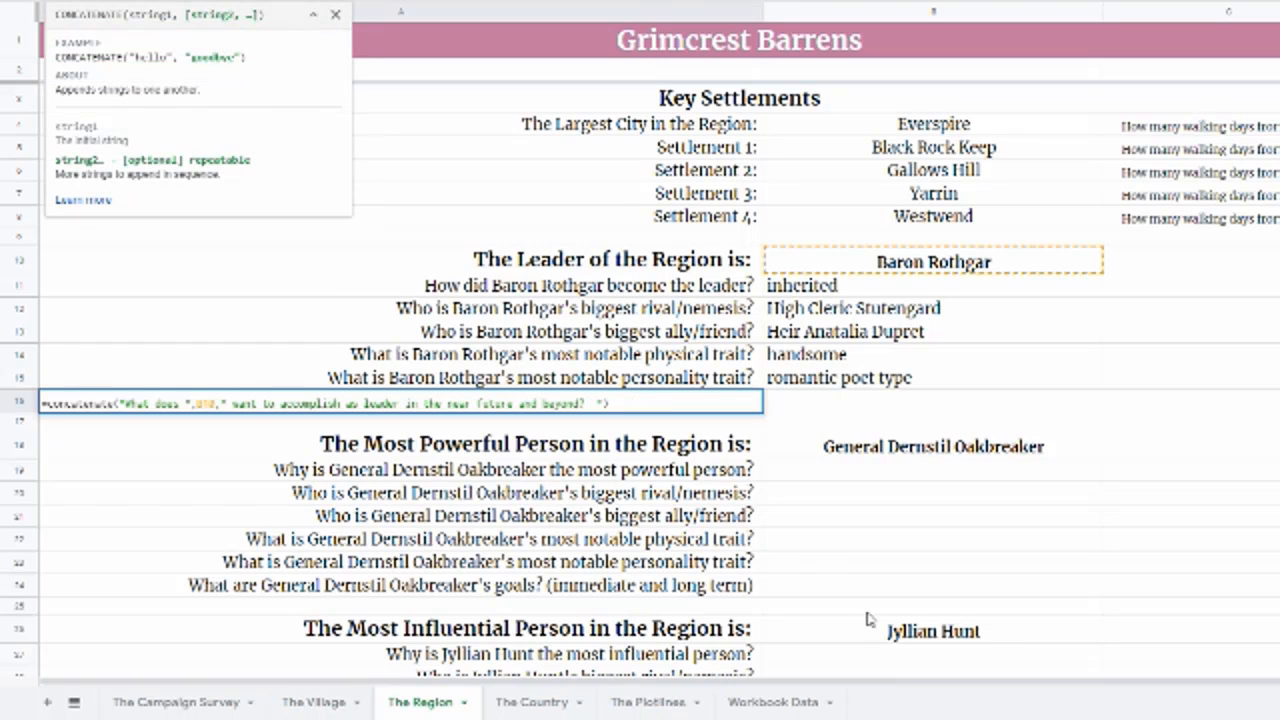
{"action": "left_click", "coordinate": [874, 540]}
- Answer the leader's goal question with marrying the Heir, given by first name, "and rule the kingdom of Ilustria by her side"
{"action": "left_click", "coordinate": [845, 401]}
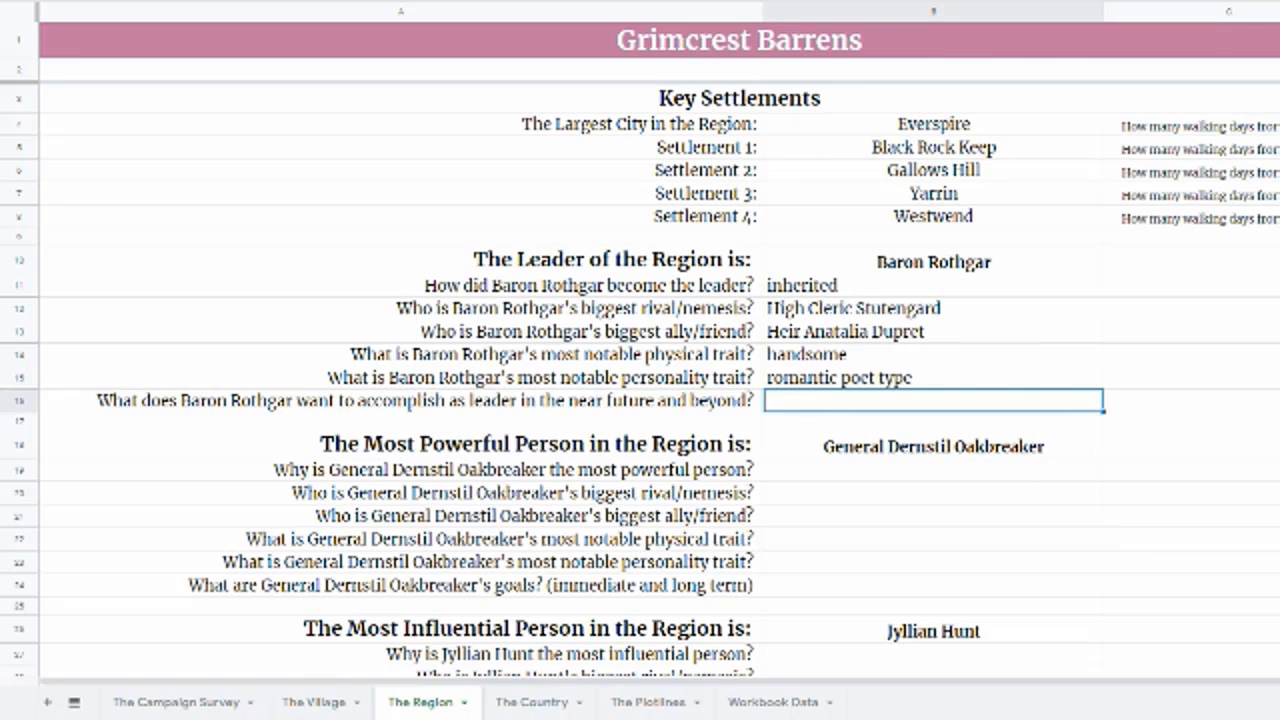
{"action": "type", "text": "marry "}
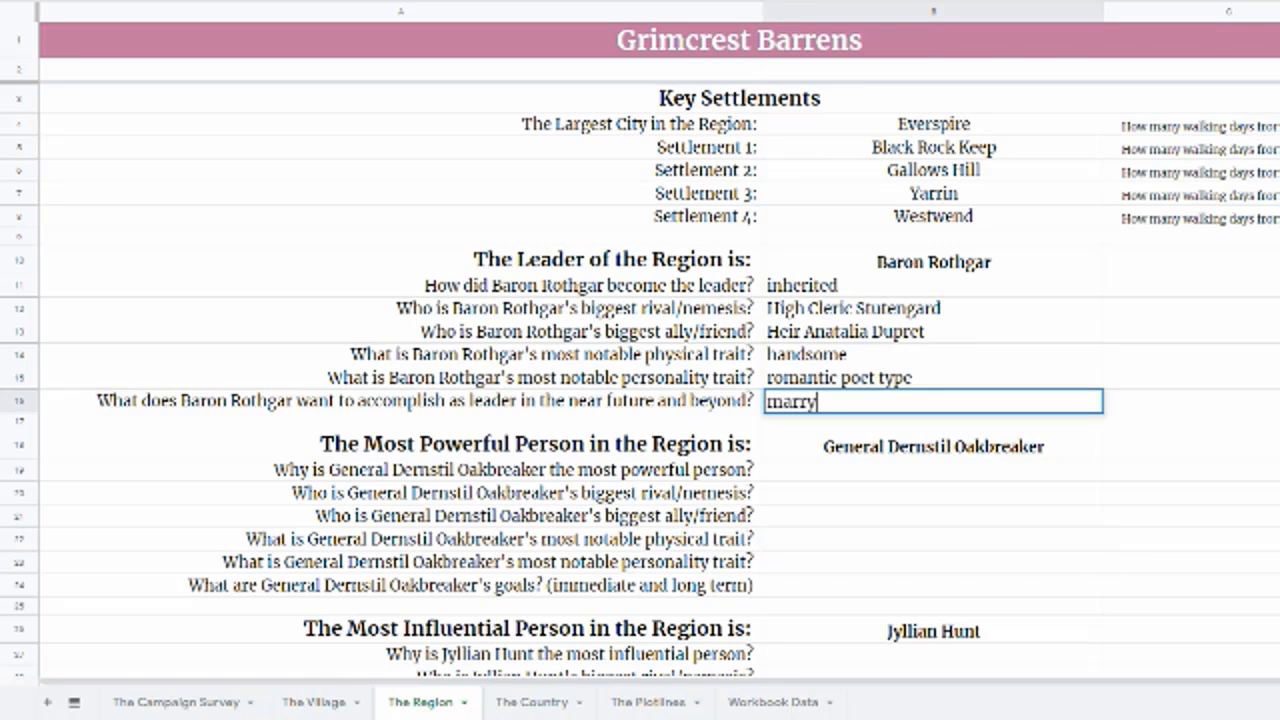
{"action": "type", "text": "anatalia"}
{"action": "key", "text": "BackSpace"}
{"action": "key", "text": "BackSpace"}
{"action": "key", "text": "BackSpace"}
{"action": "key", "text": "BackSpace"}
{"action": "key", "text": "BackSpace"}
{"action": "key", "text": "BackSpace"}
{"action": "key", "text": "BackSpace"}
{"action": "key", "text": "BackSpace"}
{"action": "type", "text": "Anatali"}
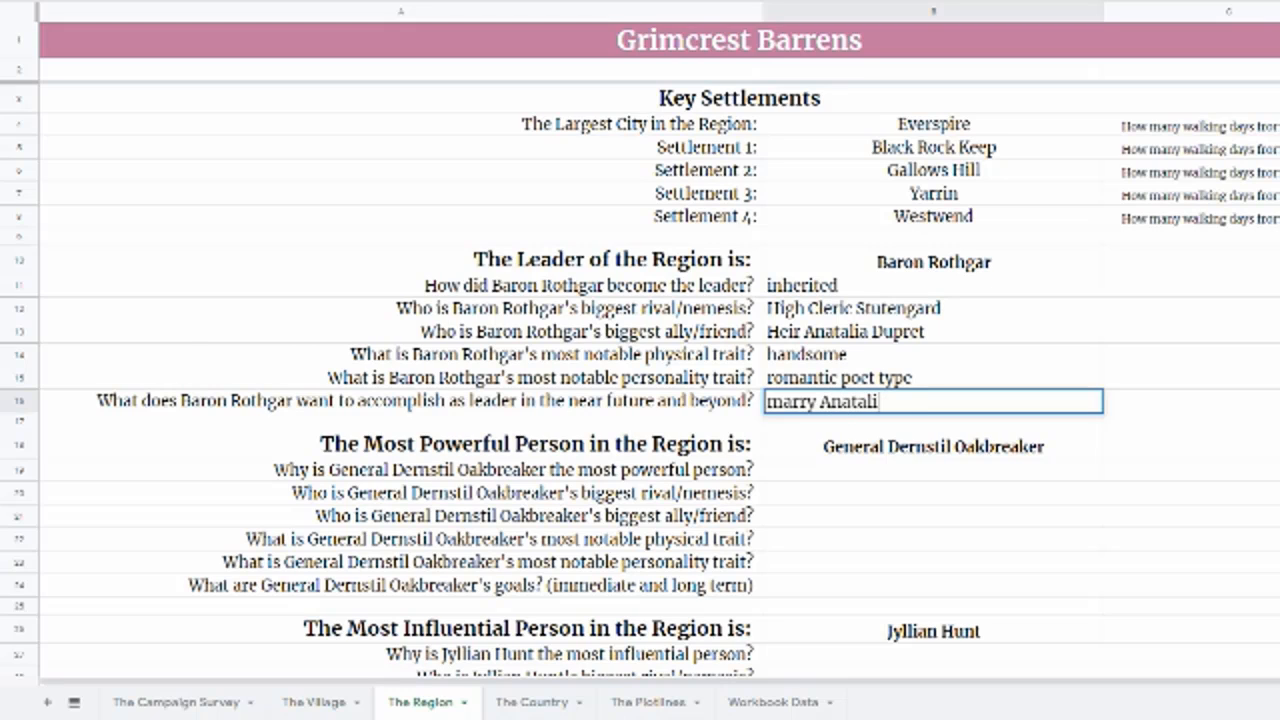
{"action": "type", "text": "a and rule"}
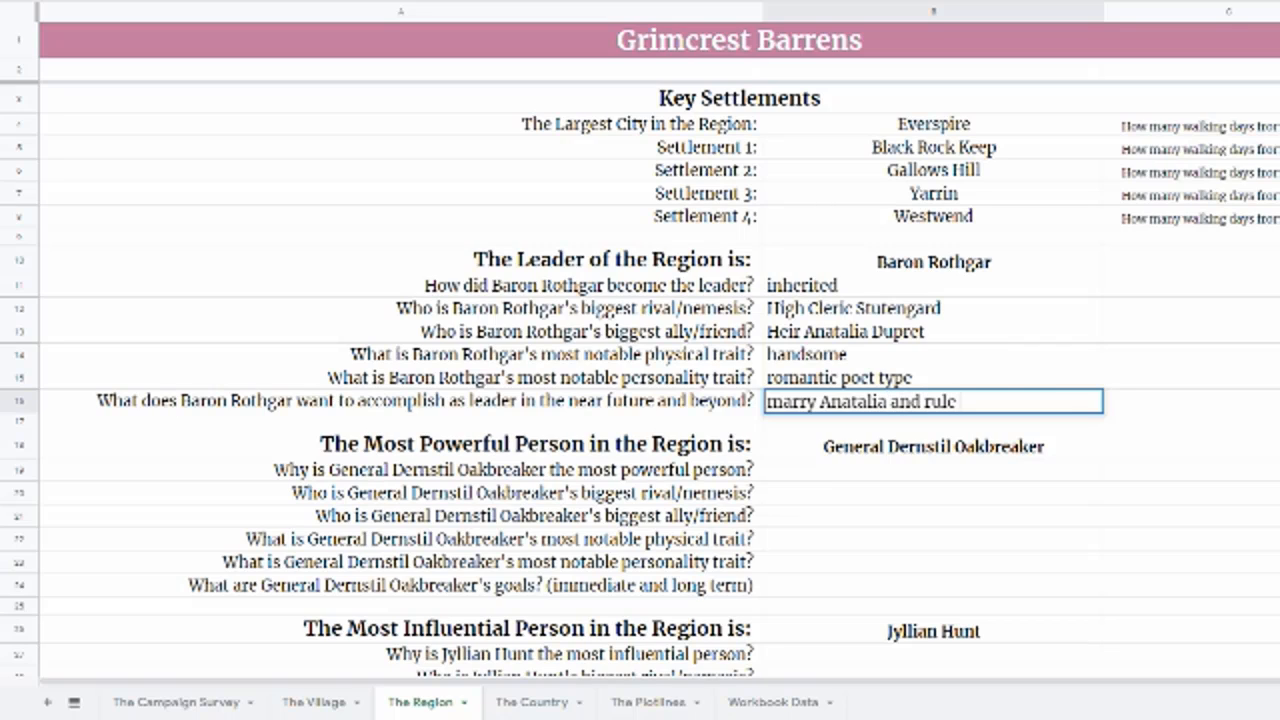
{"action": "type", "text": " the kingdom"}
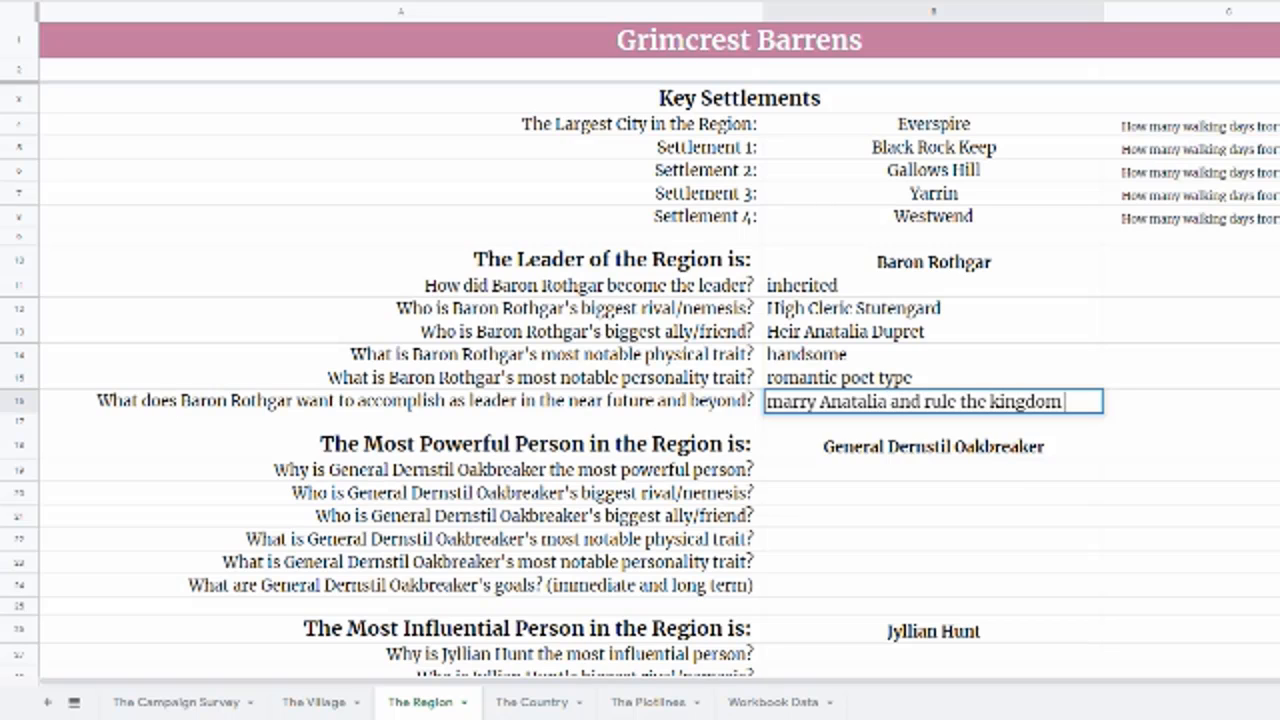
{"action": "type", "text": " of Ilustr"}
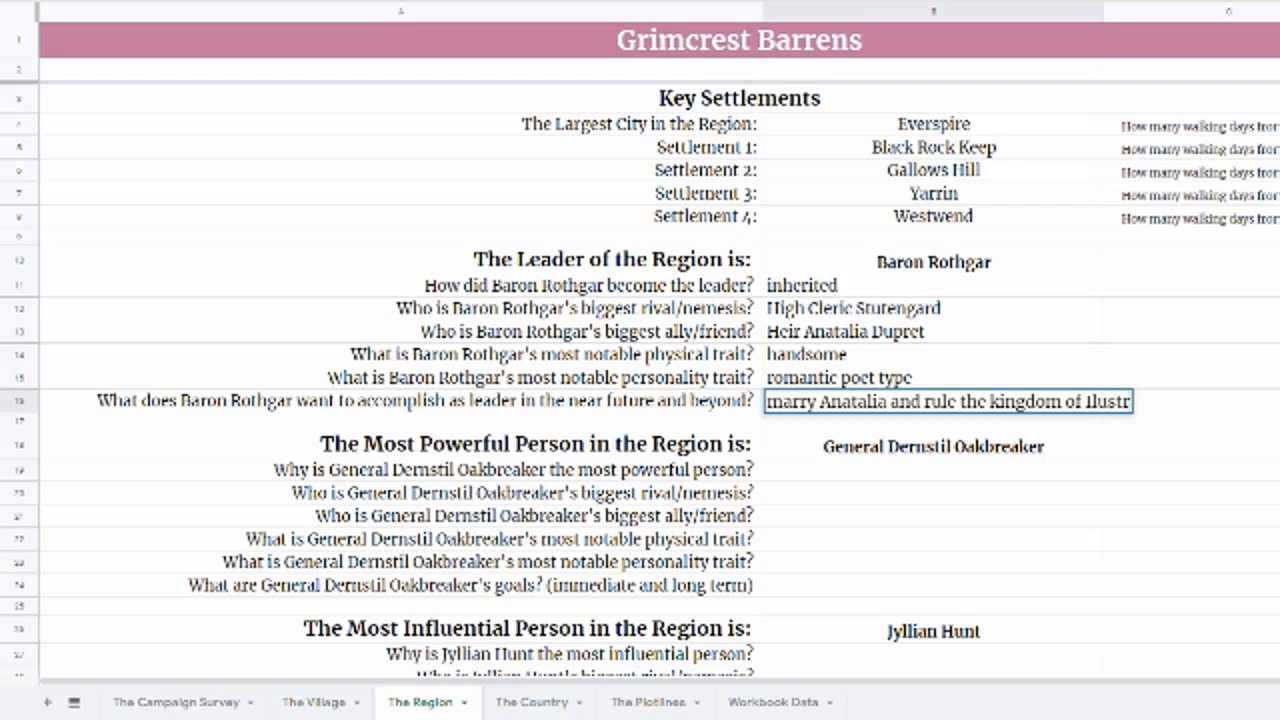
{"action": "type", "text": "ia by her side"}
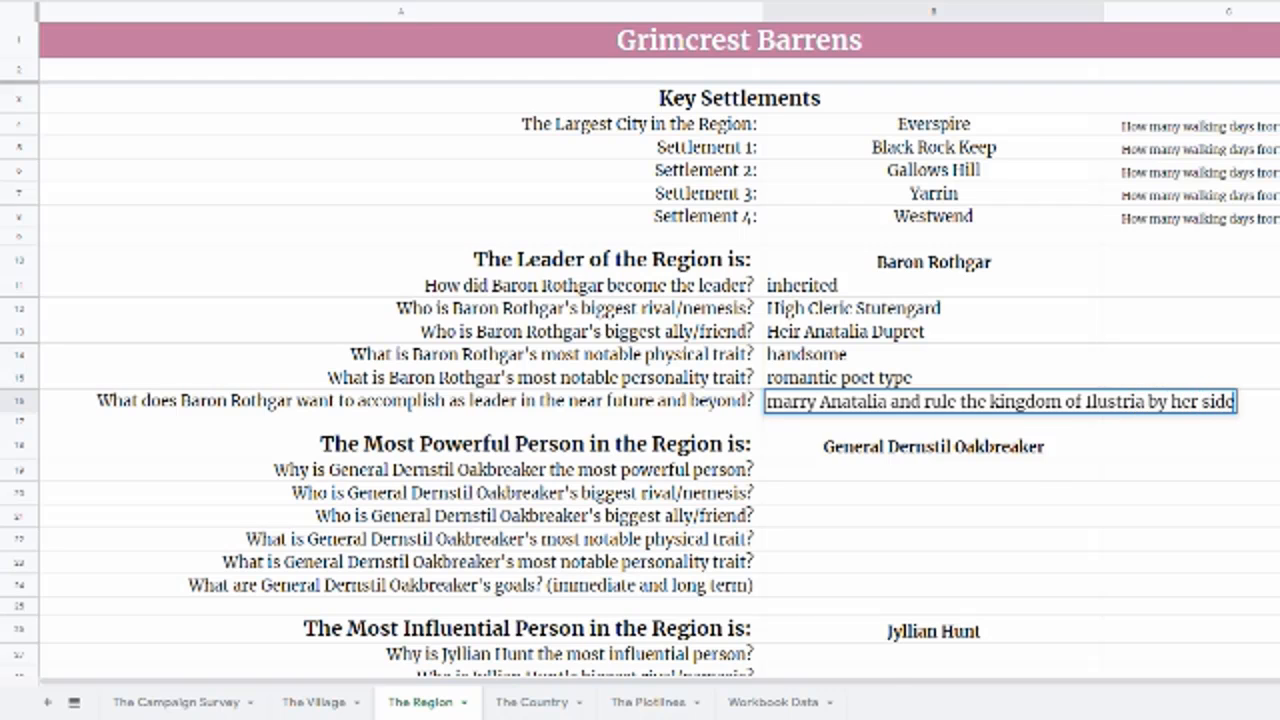
{"action": "key", "text": "Return"}
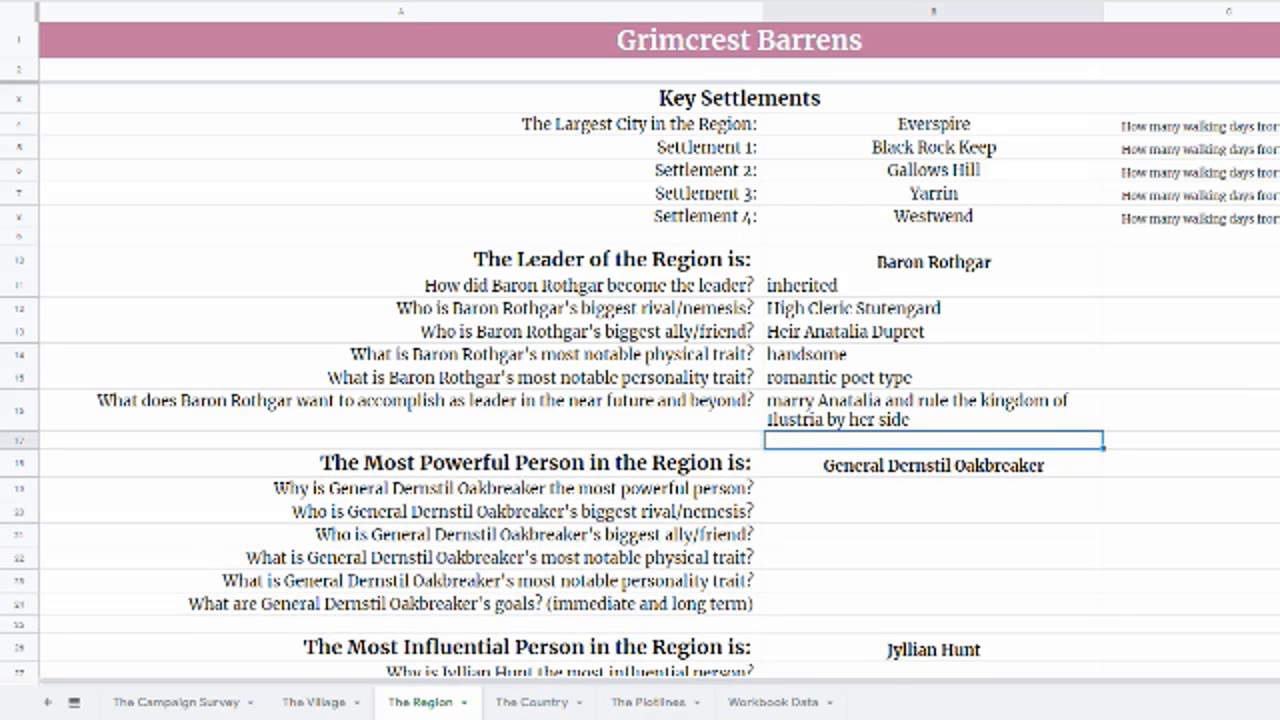
- Enter "entrusted with the Baron's armies" as the reason the General is the region's most powerful person
{"action": "left_click", "coordinate": [789, 498]}
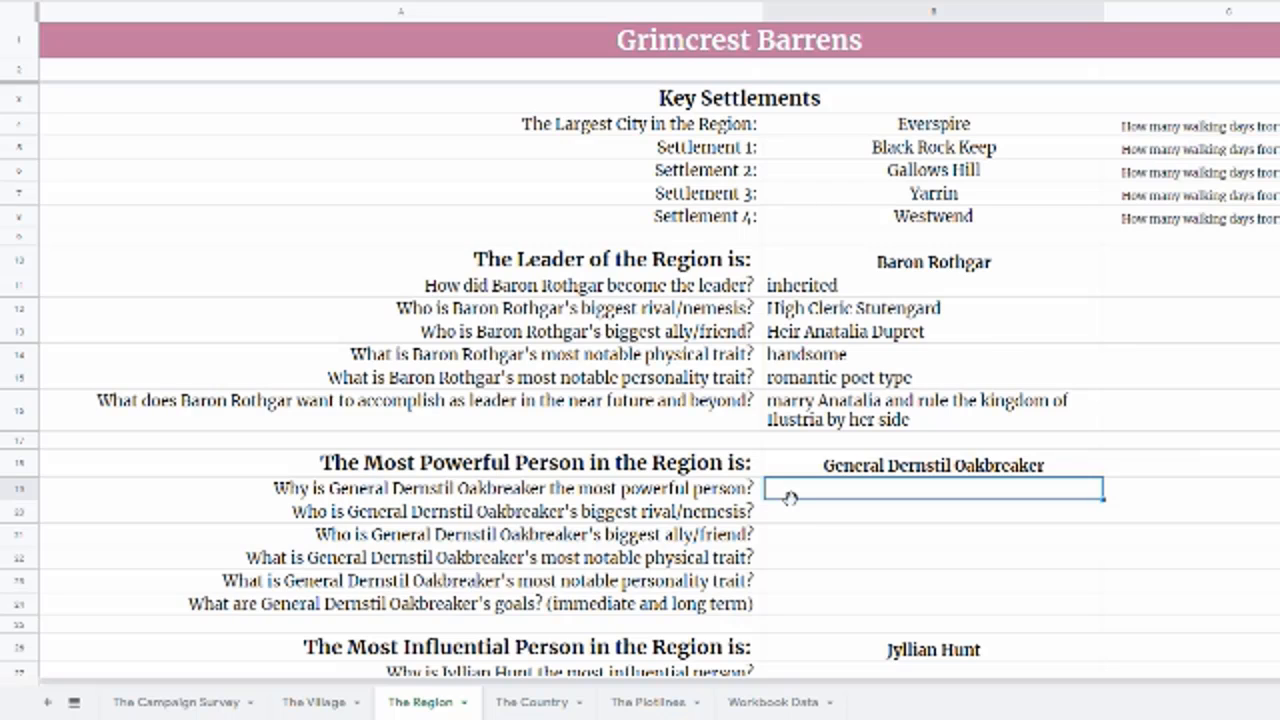
{"action": "type", "text": "entrust"}
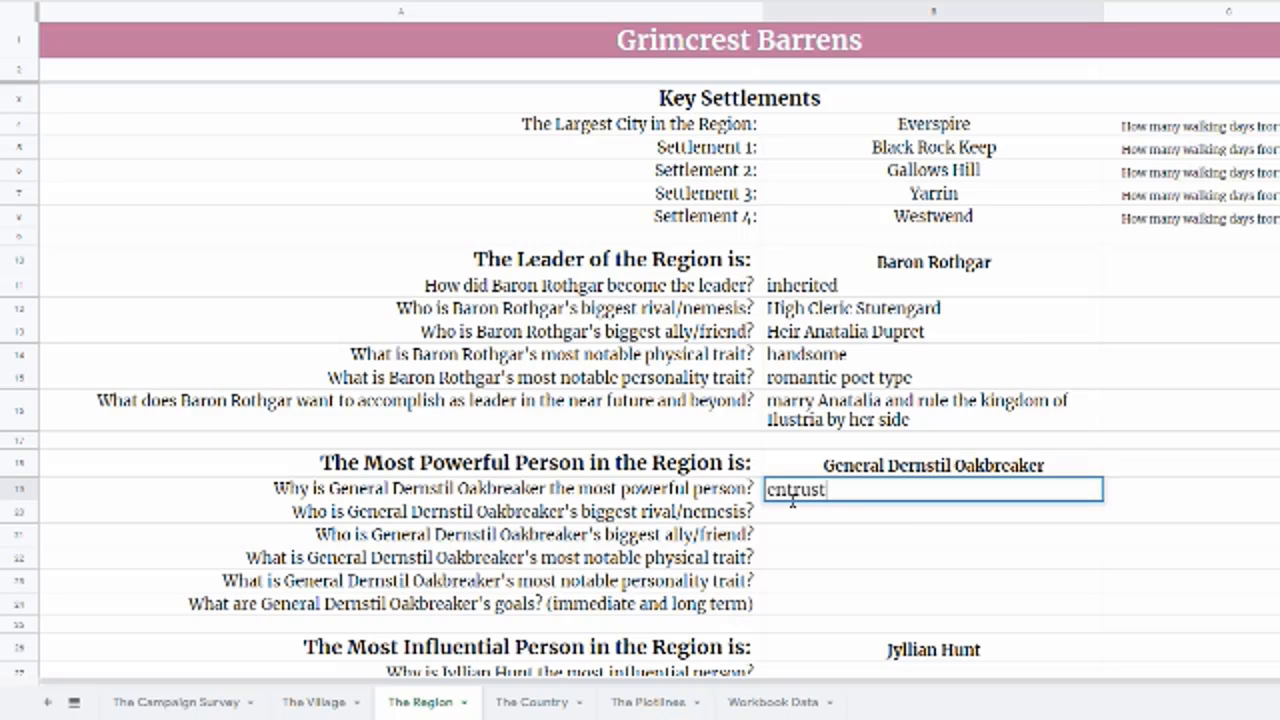
{"action": "type", "text": "ed withthe"}
{"action": "key", "text": "BackSpace"}
{"action": "key", "text": "BackSpace"}
{"action": "key", "text": "BackSpace"}
{"action": "type", "text": "the Baron's armies"}
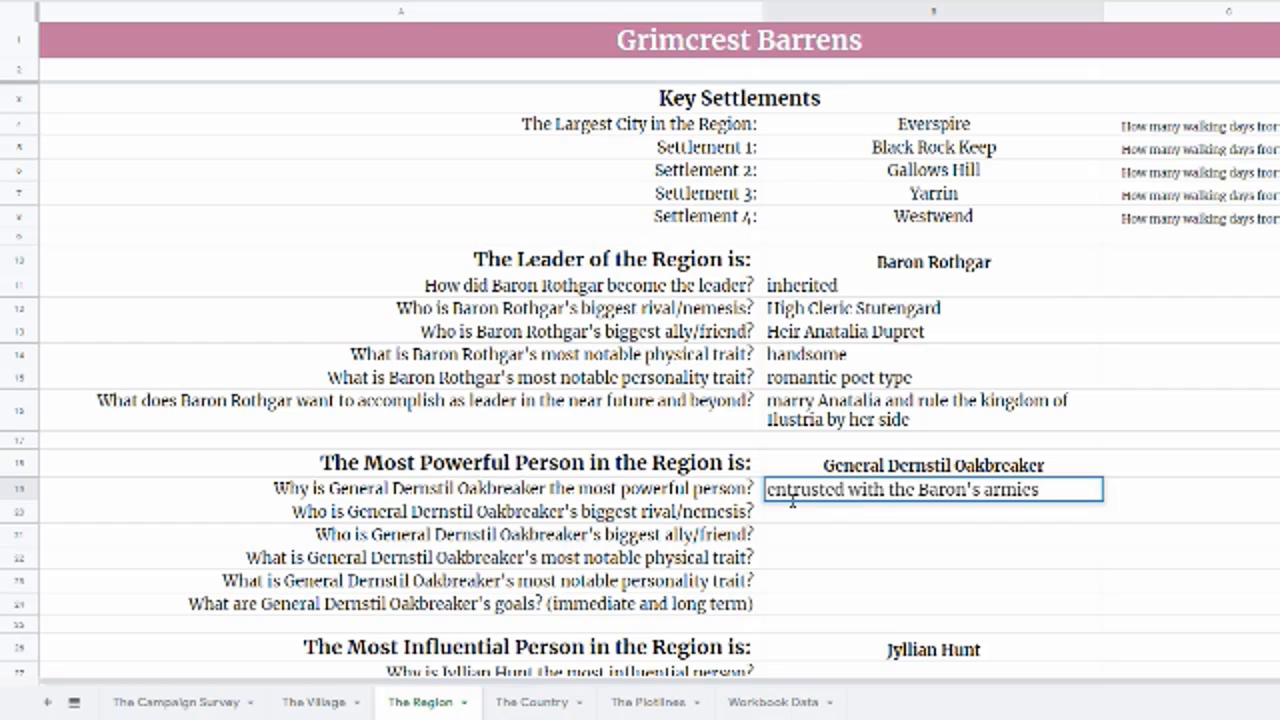
{"action": "key", "text": "Return"}
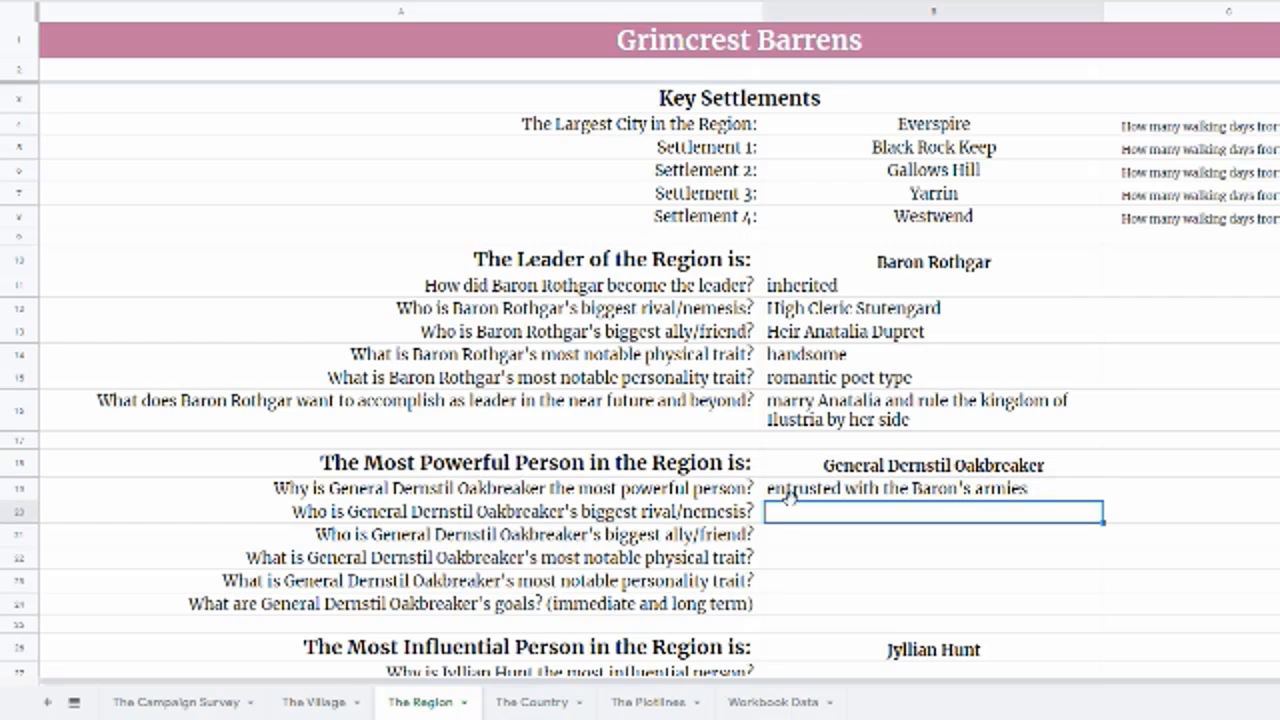
- Change "armies" to "army" in the reason for the General's power
{"action": "left_click", "coordinate": [1022, 497]}
{"action": "double_click", "coordinate": [1022, 492]}
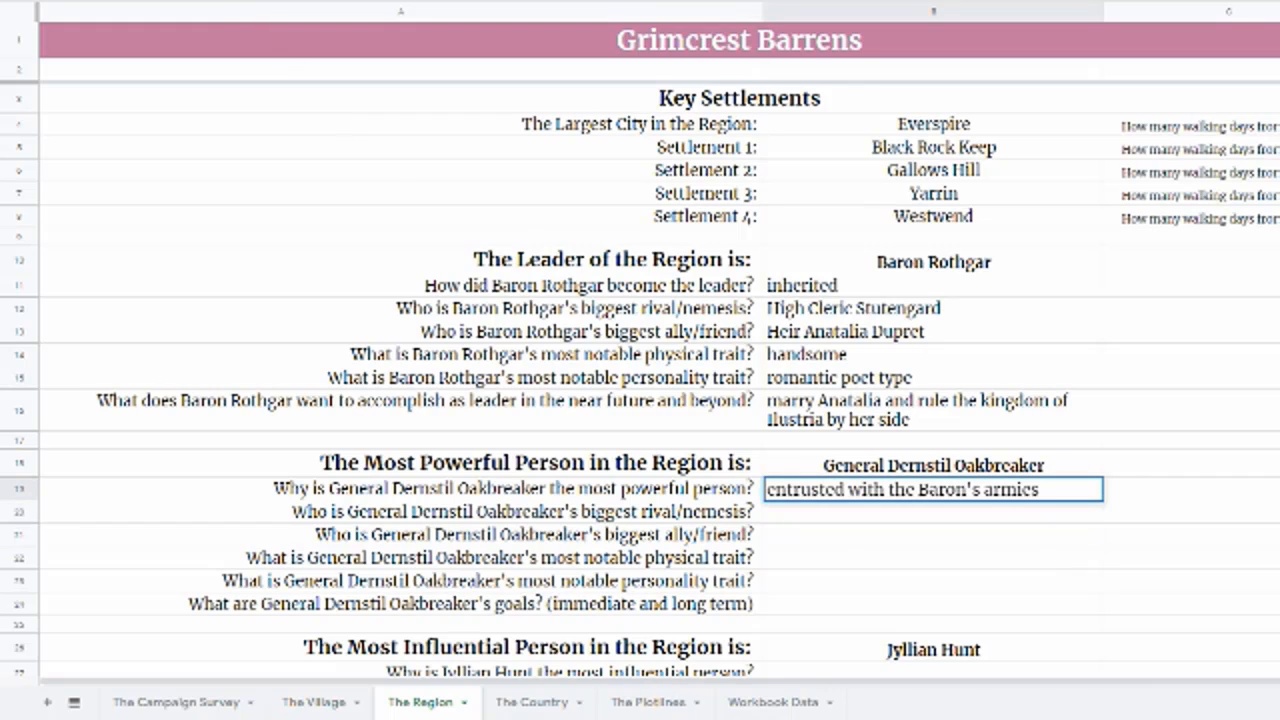
{"action": "key", "text": "BackSpace"}
{"action": "key", "text": "BackSpace"}
{"action": "key", "text": "BackSpace"}
{"action": "type", "text": "y"}
{"action": "key", "text": "Return"}
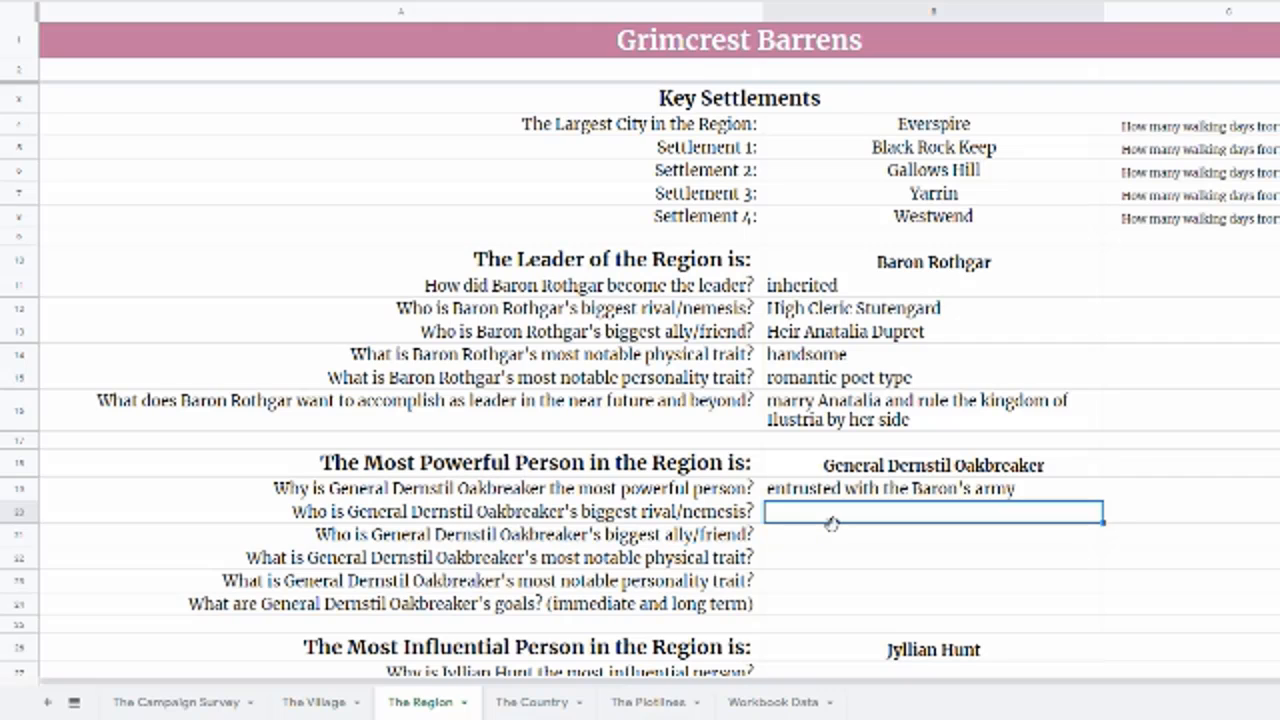
- Enter the character's full name as the General's biggest rival
{"action": "type", "text": "Th"}
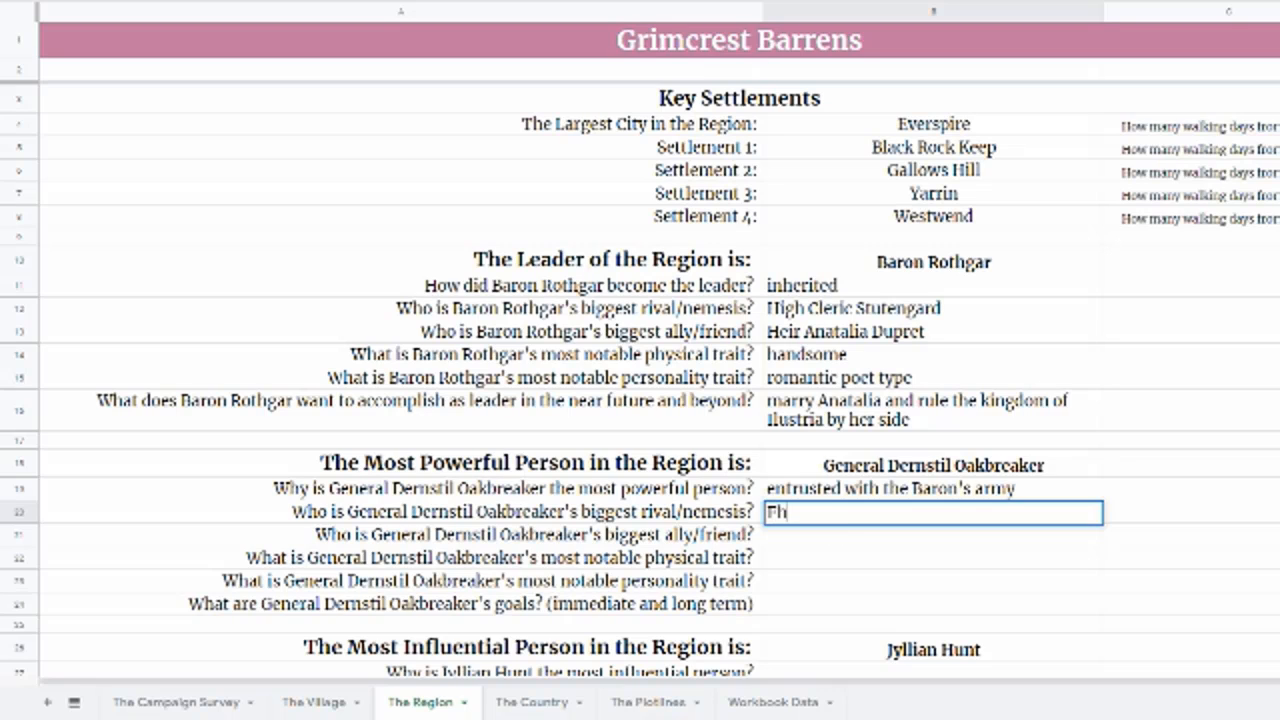
{"action": "type", "text": "aejin Durbish"}
{"action": "key", "text": "Return"}
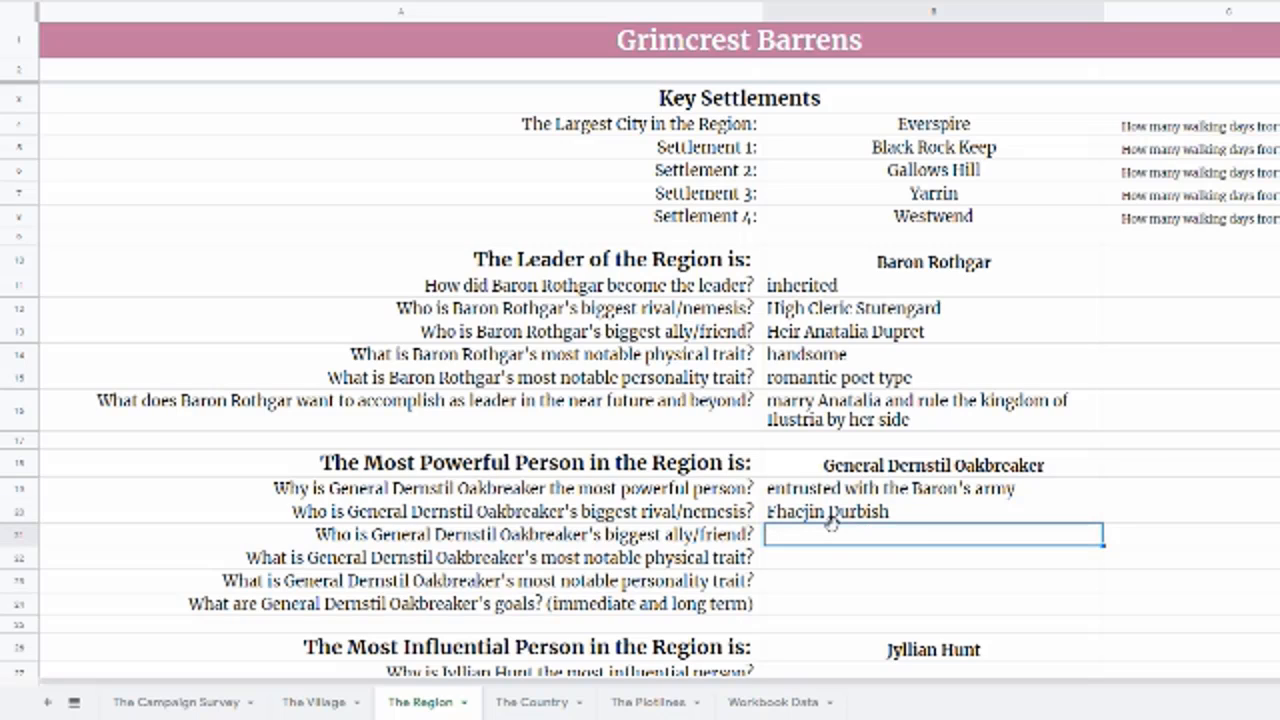
- Add a note in the cell beside the General's biggest rival beginning with "villainous Hannibal"
{"action": "left_click", "coordinate": [1117, 512]}
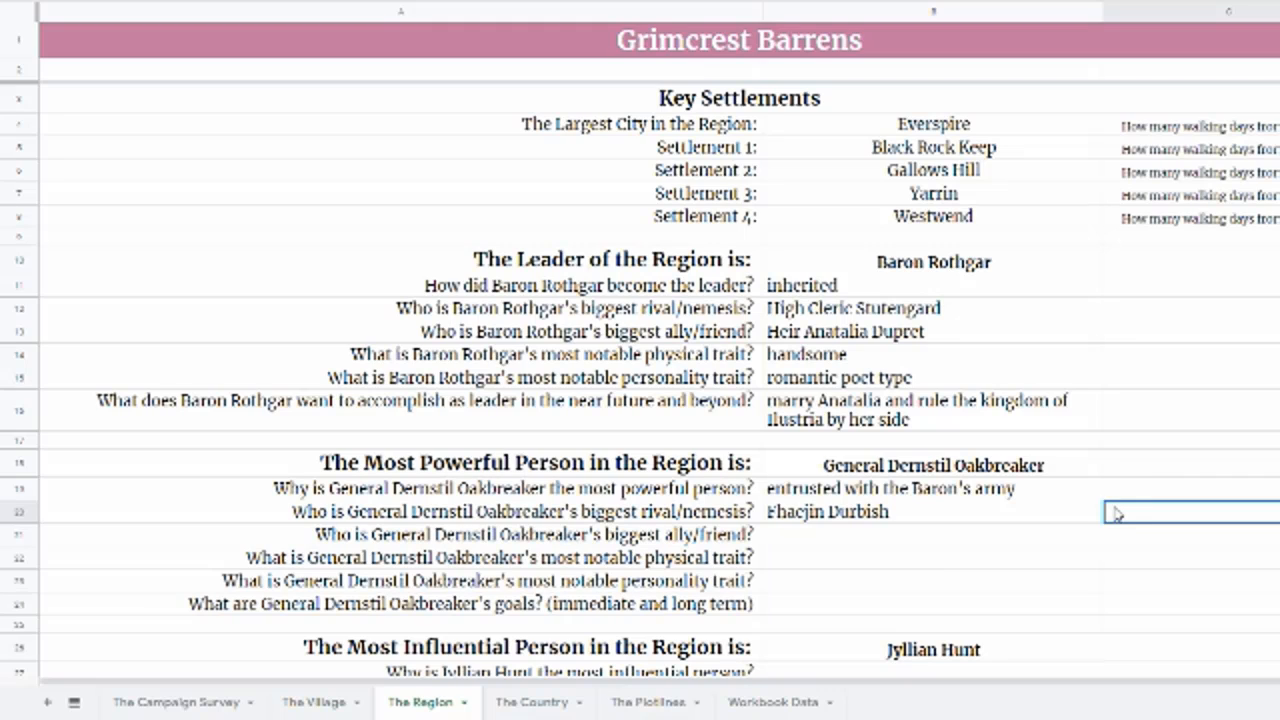
{"action": "type", "text": "villaino"}
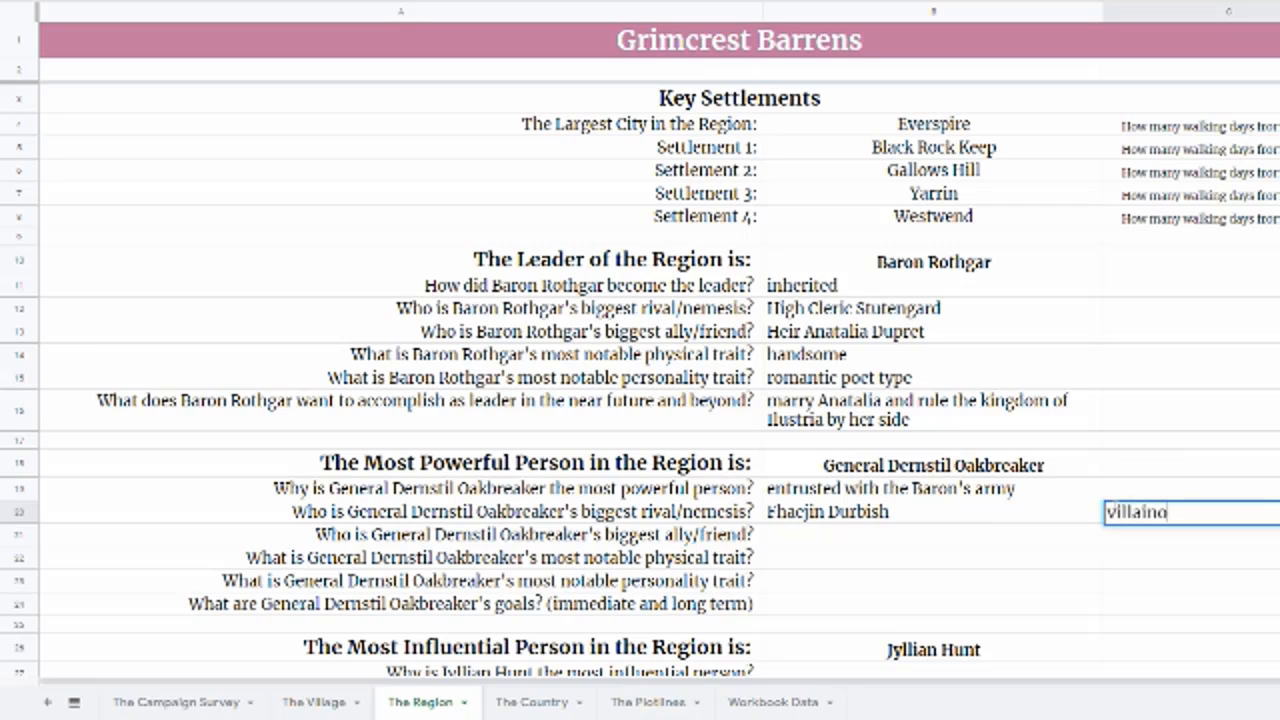
{"action": "type", "text": "us Hannibal L"}
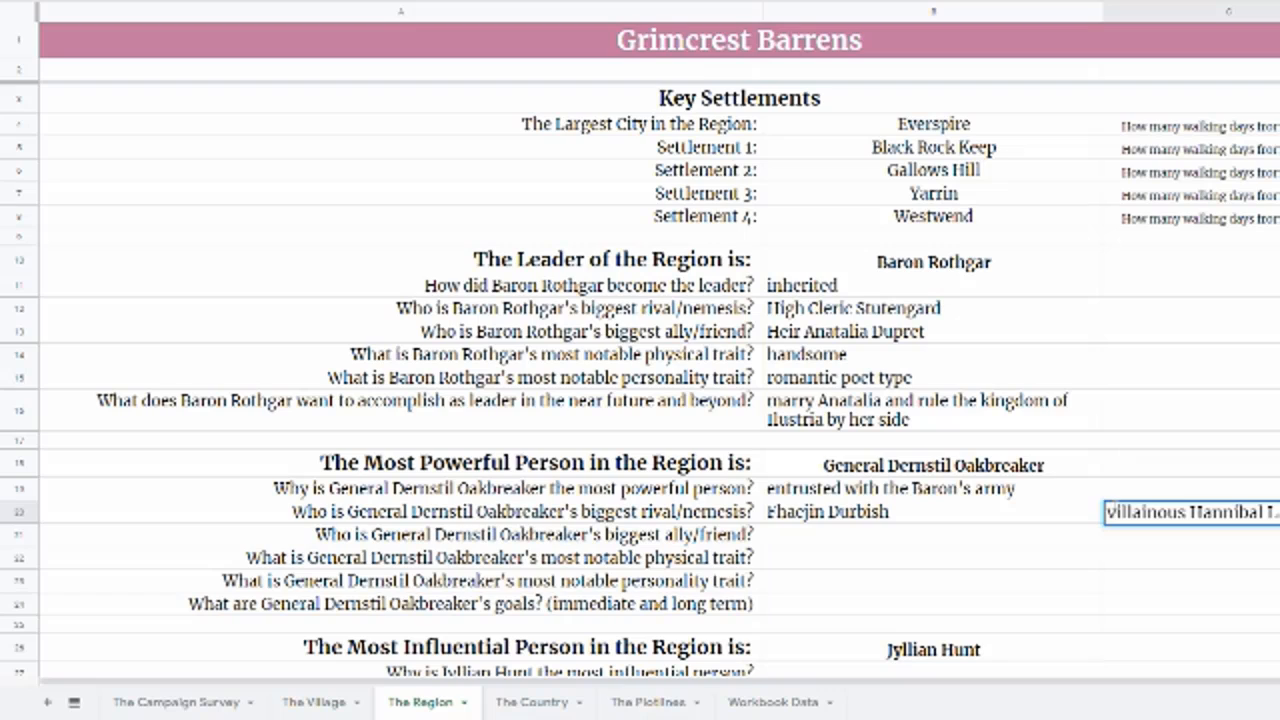
{"action": "key", "text": "Return"}
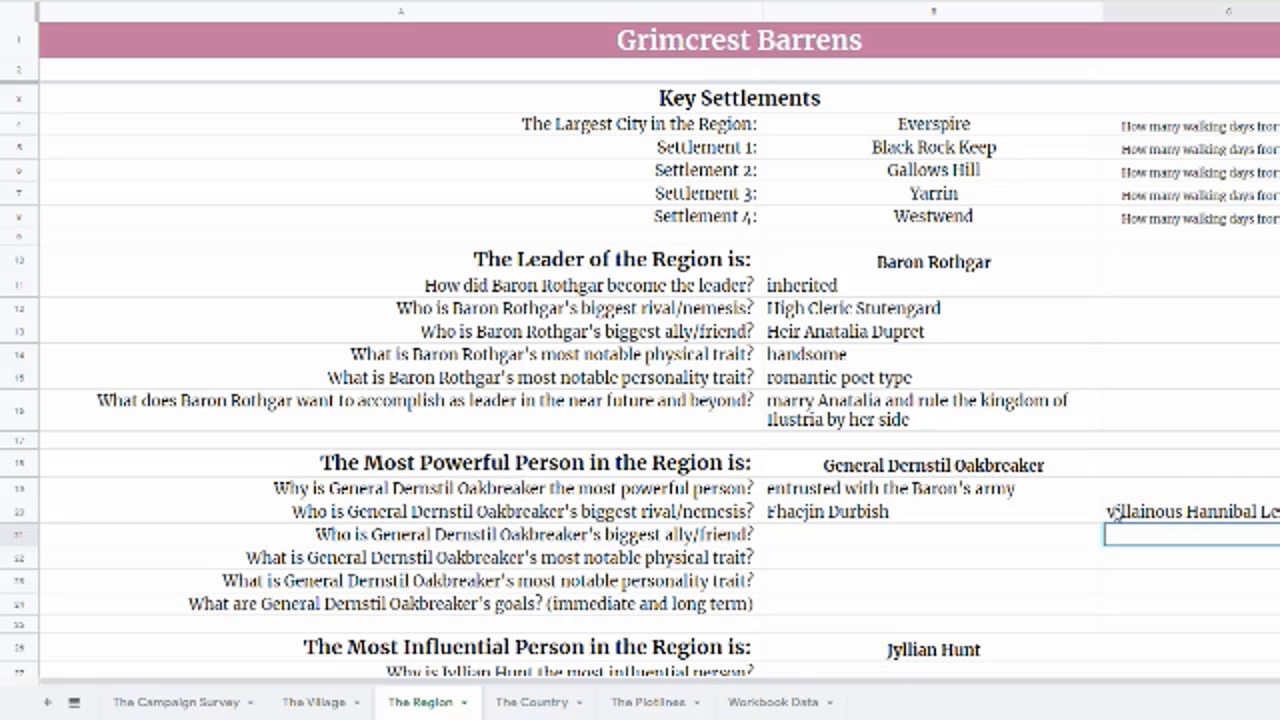
- Enter the character's full name as the General's biggest ally and note "commoner" in the cell beside it
{"action": "left_click", "coordinate": [805, 538]}
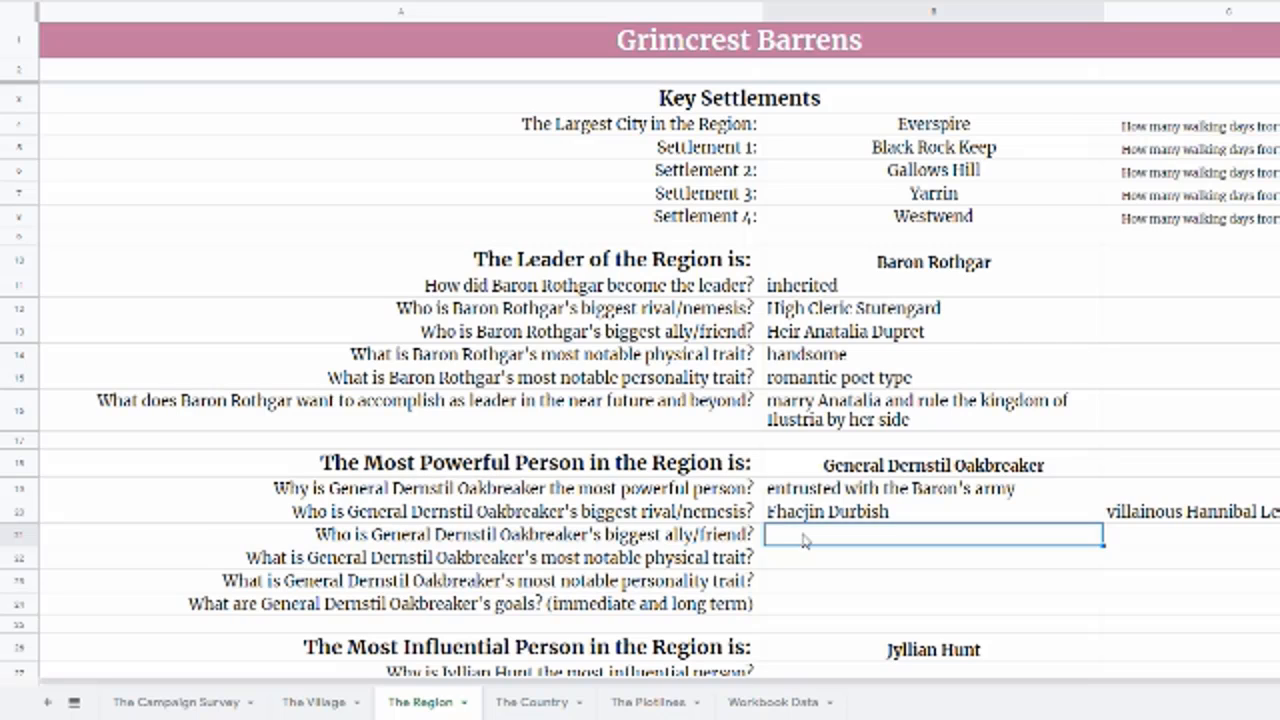
{"action": "type", "text": "Itharim"}
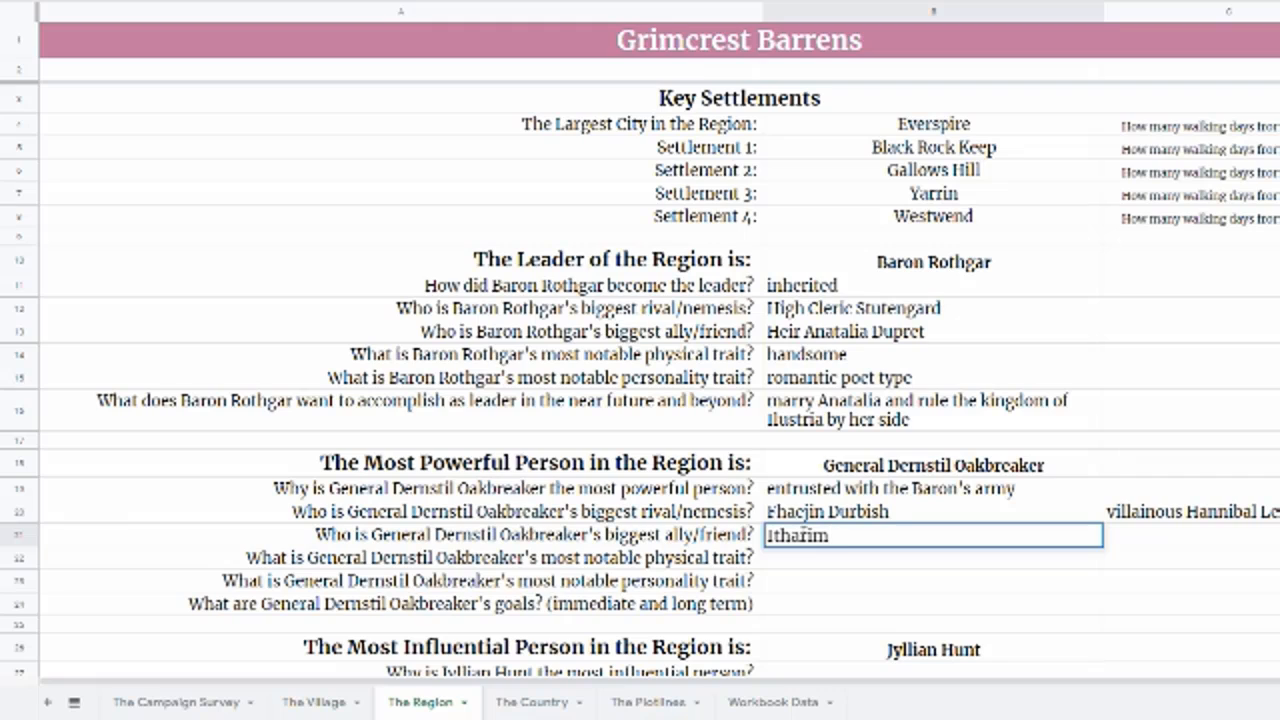
{"action": "type", "text": " Garret"}
{"action": "key", "text": "Tab"}
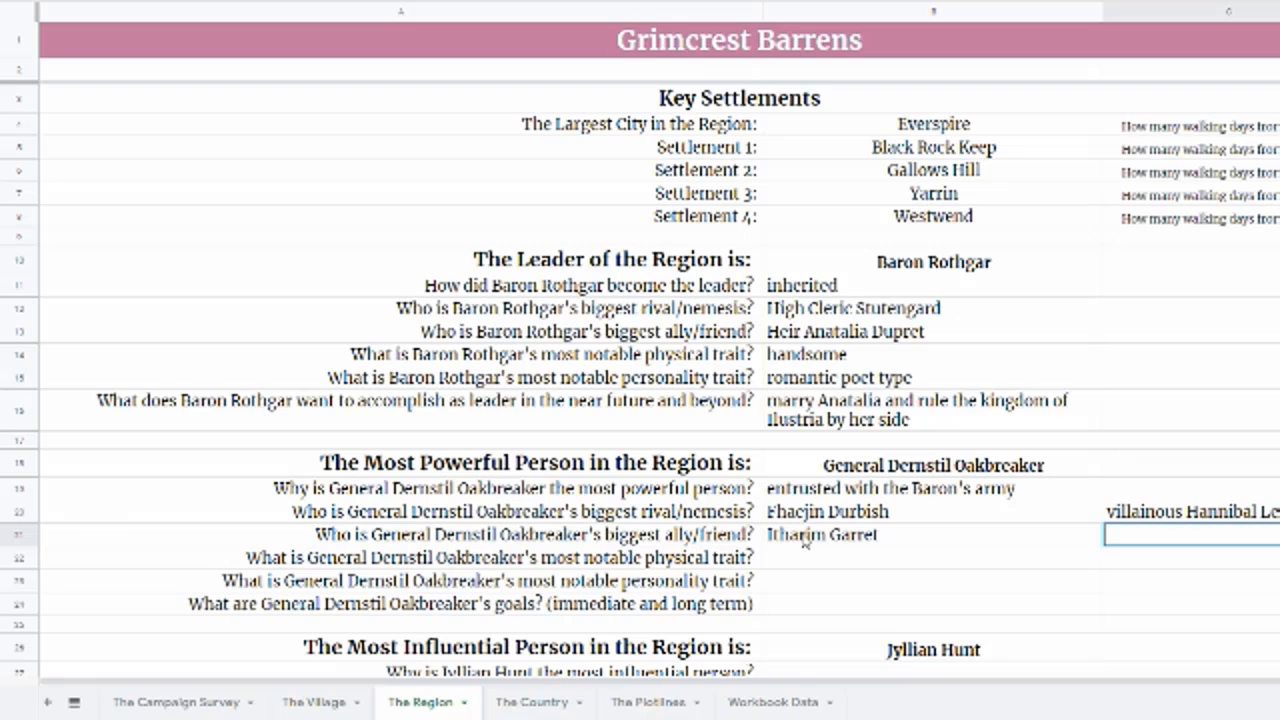
{"action": "type", "text": "commoner"}
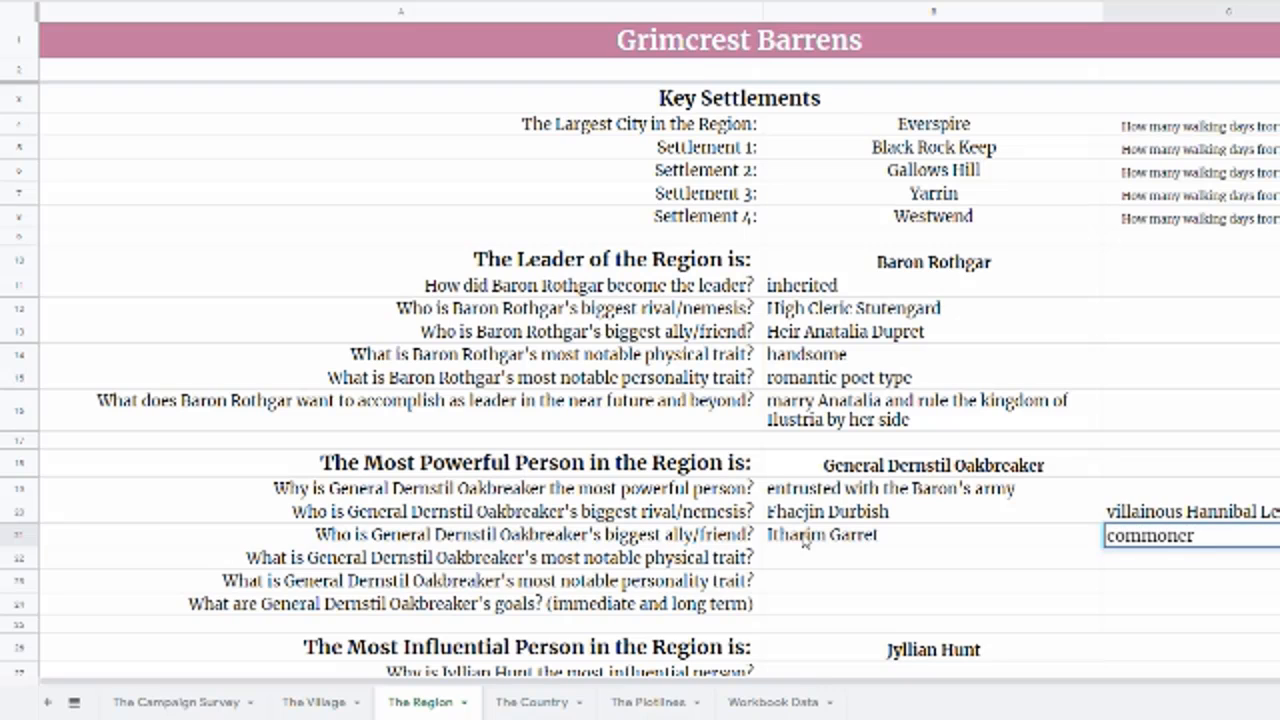
{"action": "key", "text": "Return"}
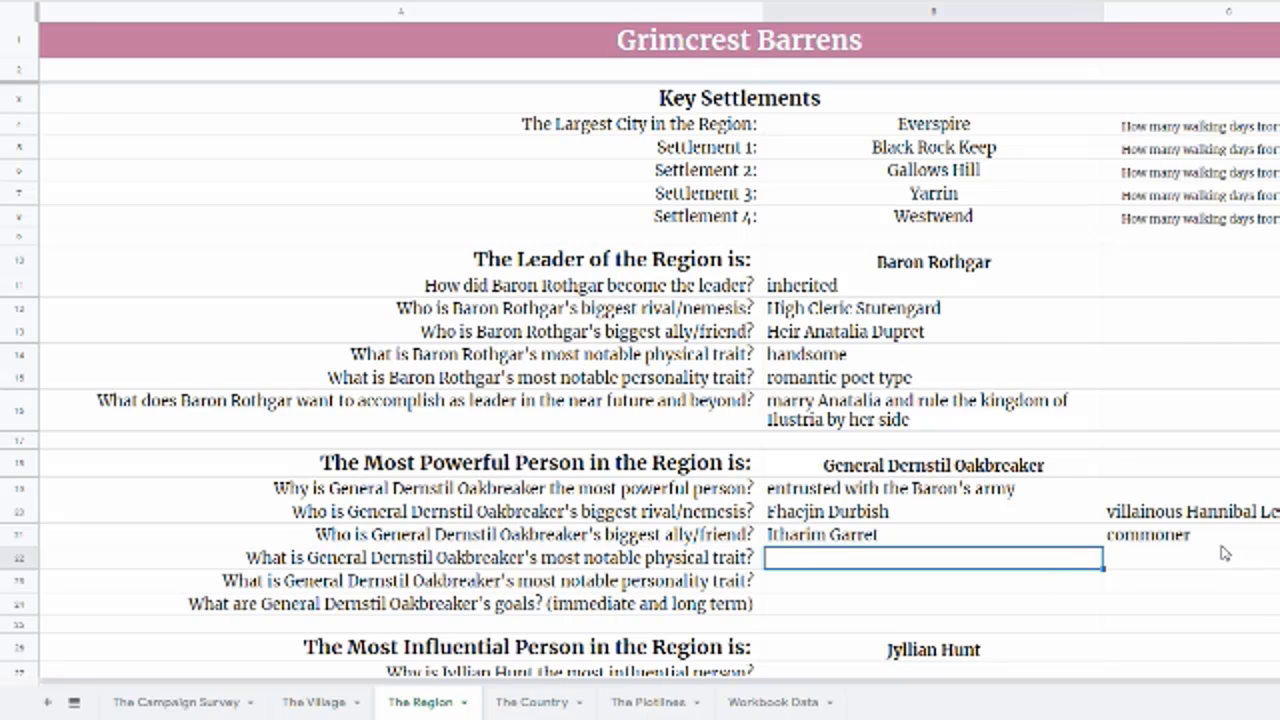
- Extend the note beside the General's ally to read "commoner,aide-de-camp"
{"action": "left_click", "coordinate": [1190, 538]}
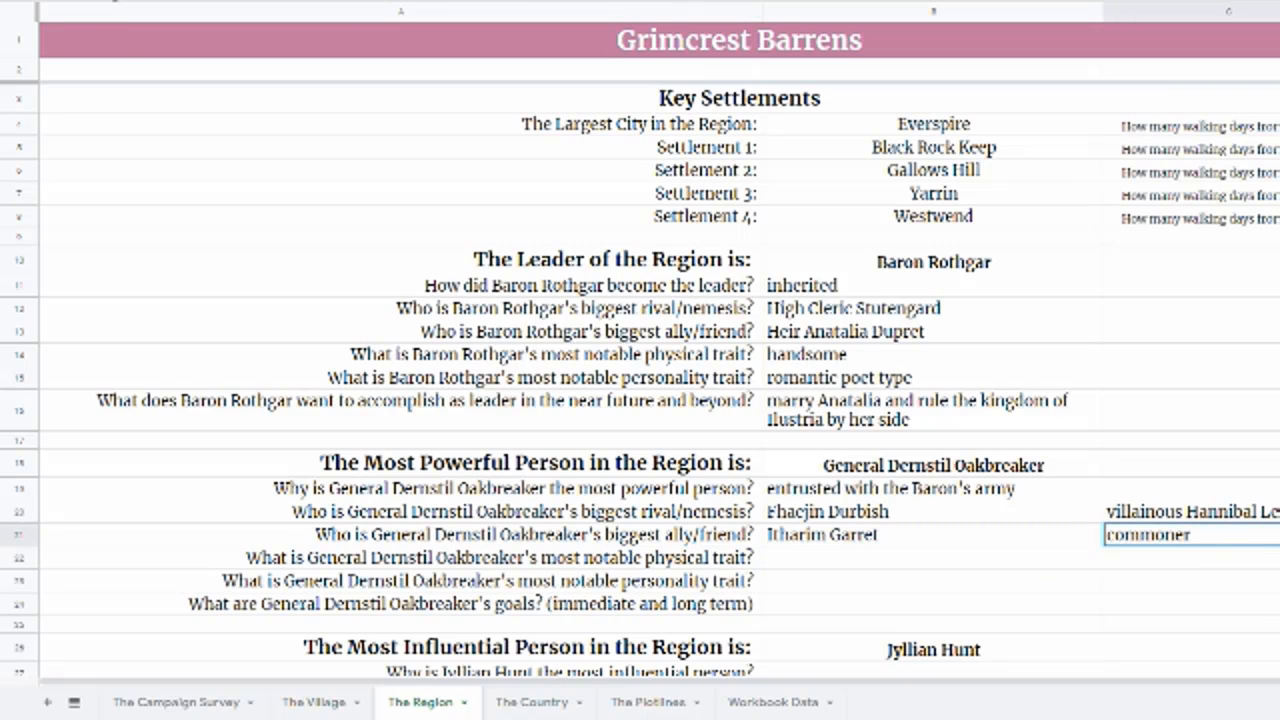
{"action": "key", "text": "Return"}
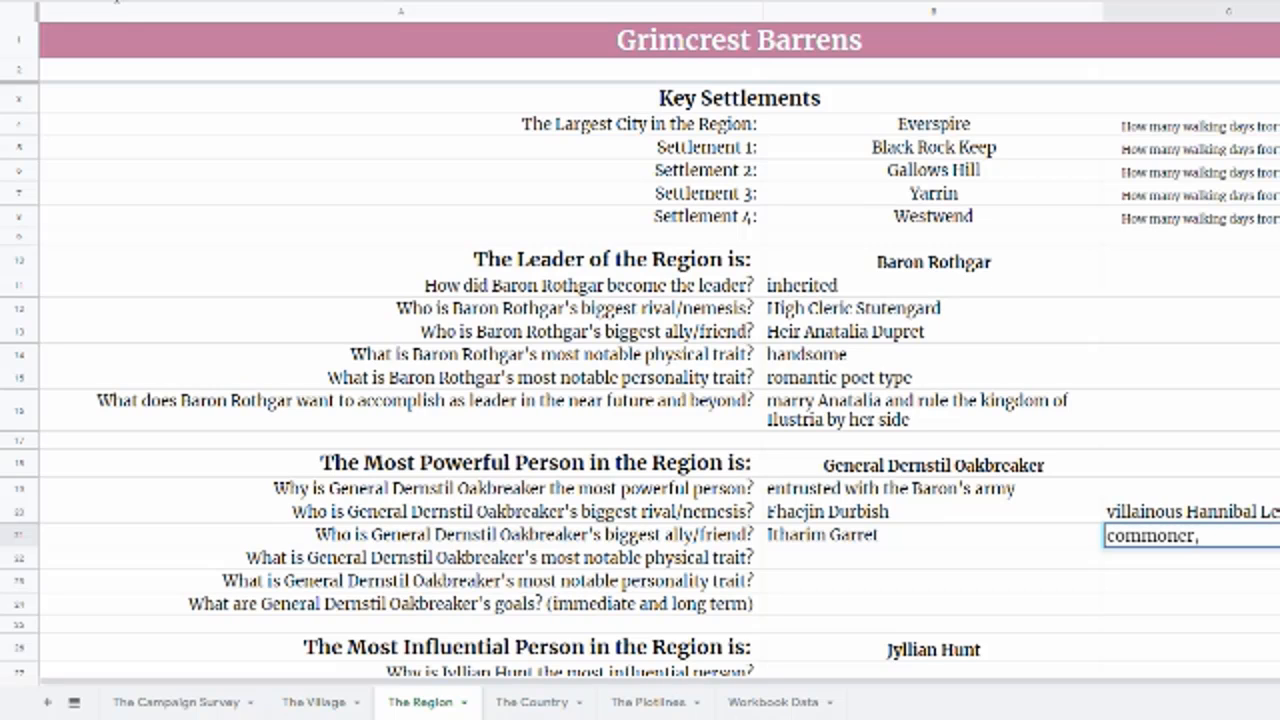
{"action": "type", "text": "servant"}
{"action": "key", "text": "BackSpace"}
{"action": "key", "text": "BackSpace"}
{"action": "key", "text": "BackSpace"}
{"action": "key", "text": "BackSpace"}
{"action": "key", "text": "BackSpace"}
{"action": "key", "text": "BackSpace"}
{"action": "key", "text": "BackSpace"}
{"action": "key", "text": "BackSpace"}
{"action": "type", "text": "aide-de-c"}
{"action": "key", "text": "Return"}
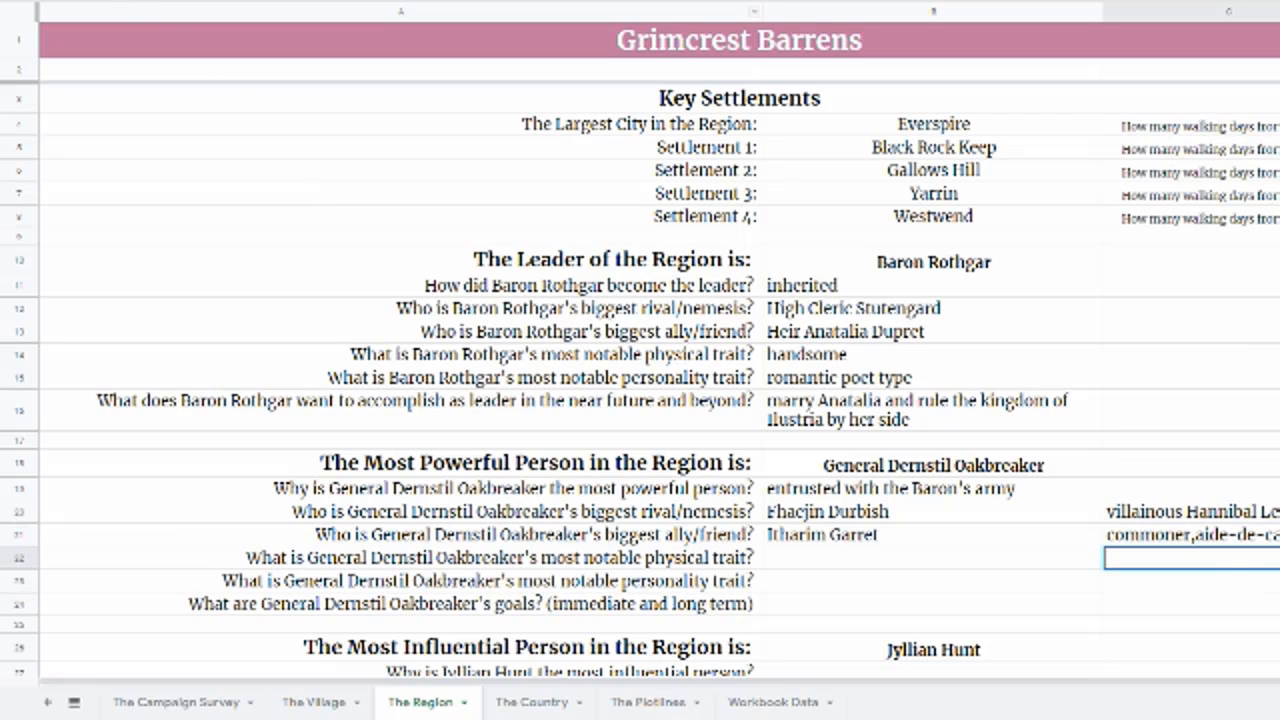
- Enter "branded marks up his arm - signs of some form of enslavement" as the General's physical trait and "cunning" as the personality trait
{"action": "left_click", "coordinate": [790, 564]}
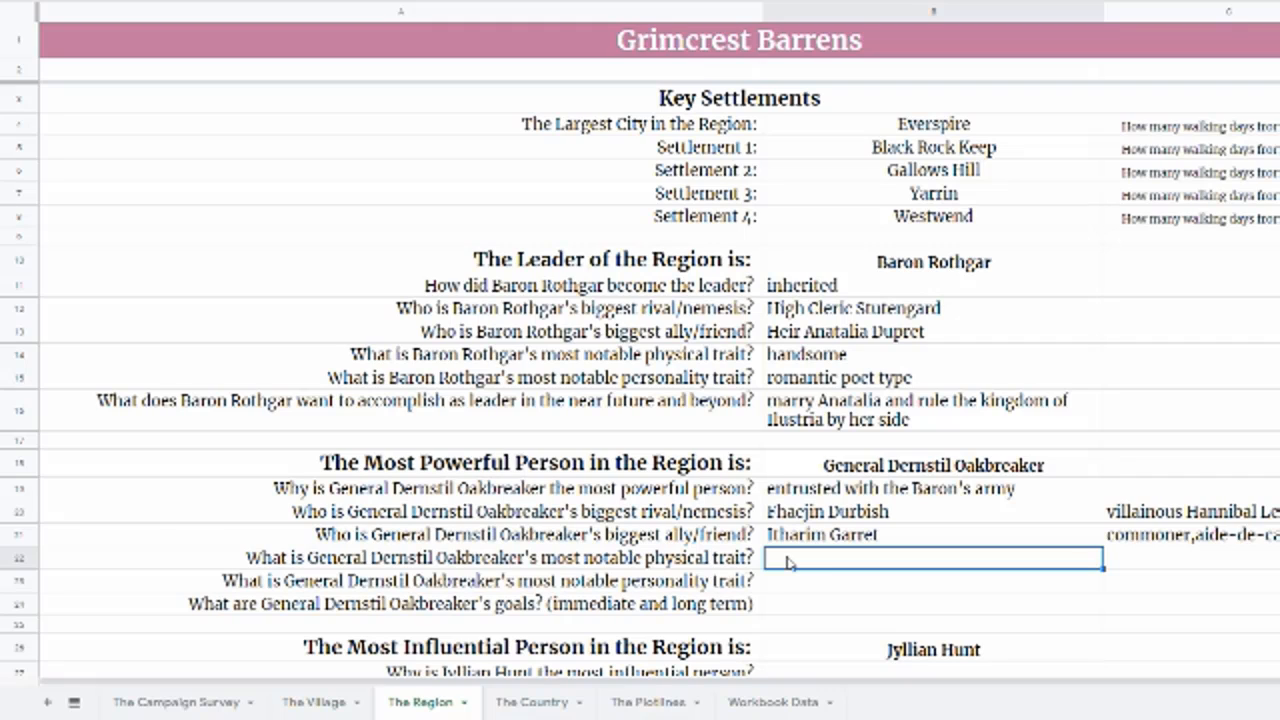
{"action": "type", "text": "branded"}
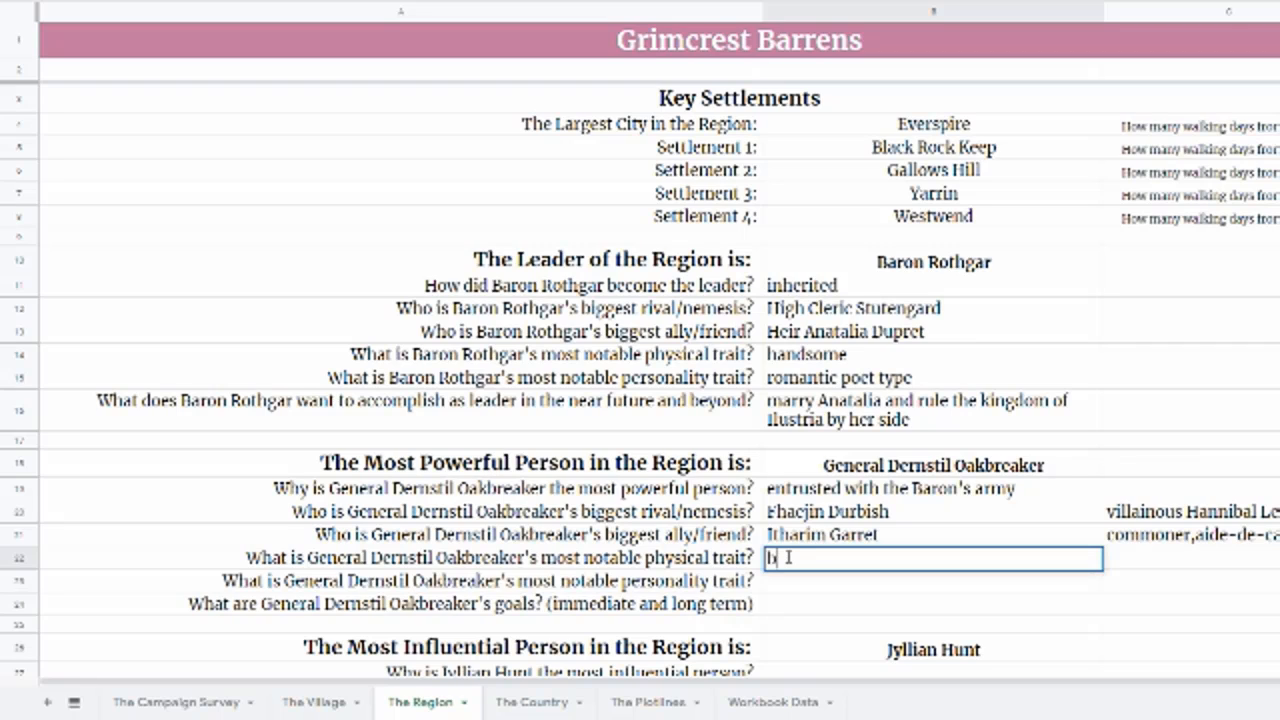
{"action": "key", "text": "BackSpace"}
{"action": "key", "text": "BackSpace"}
{"action": "type", "text": "ed marks up"}
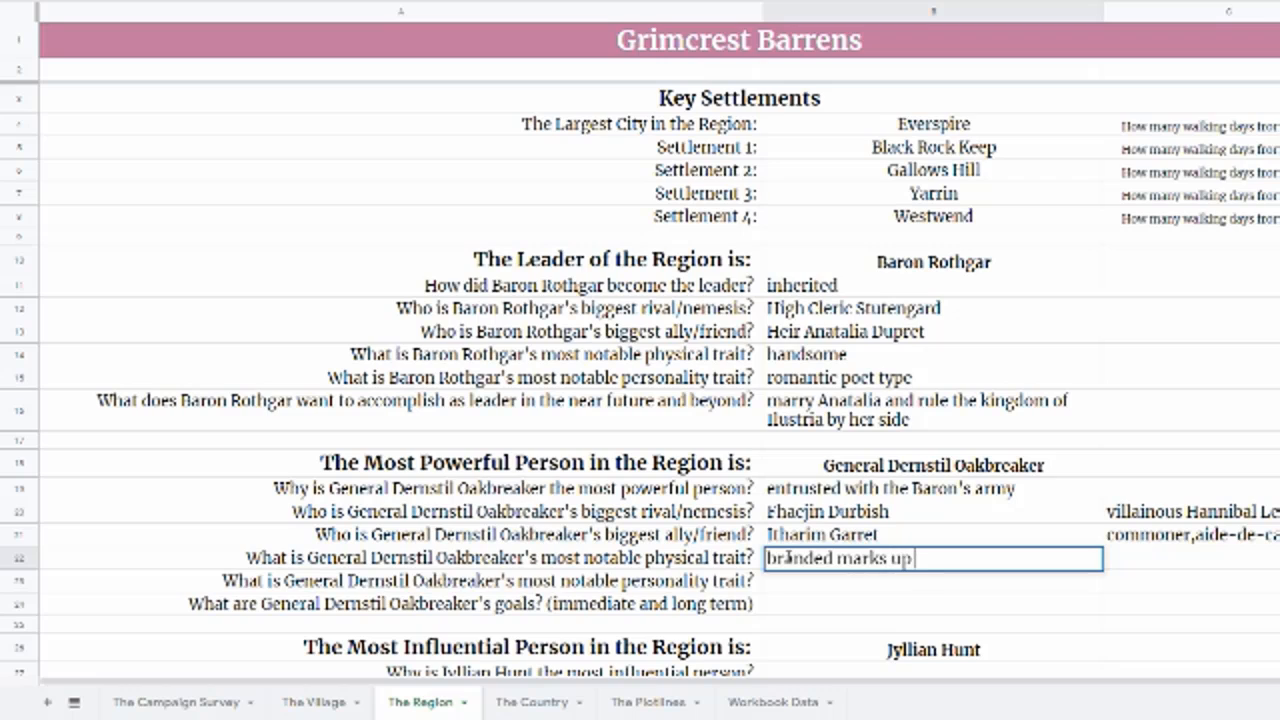
{"action": "type", "text": " his arm - signs"}
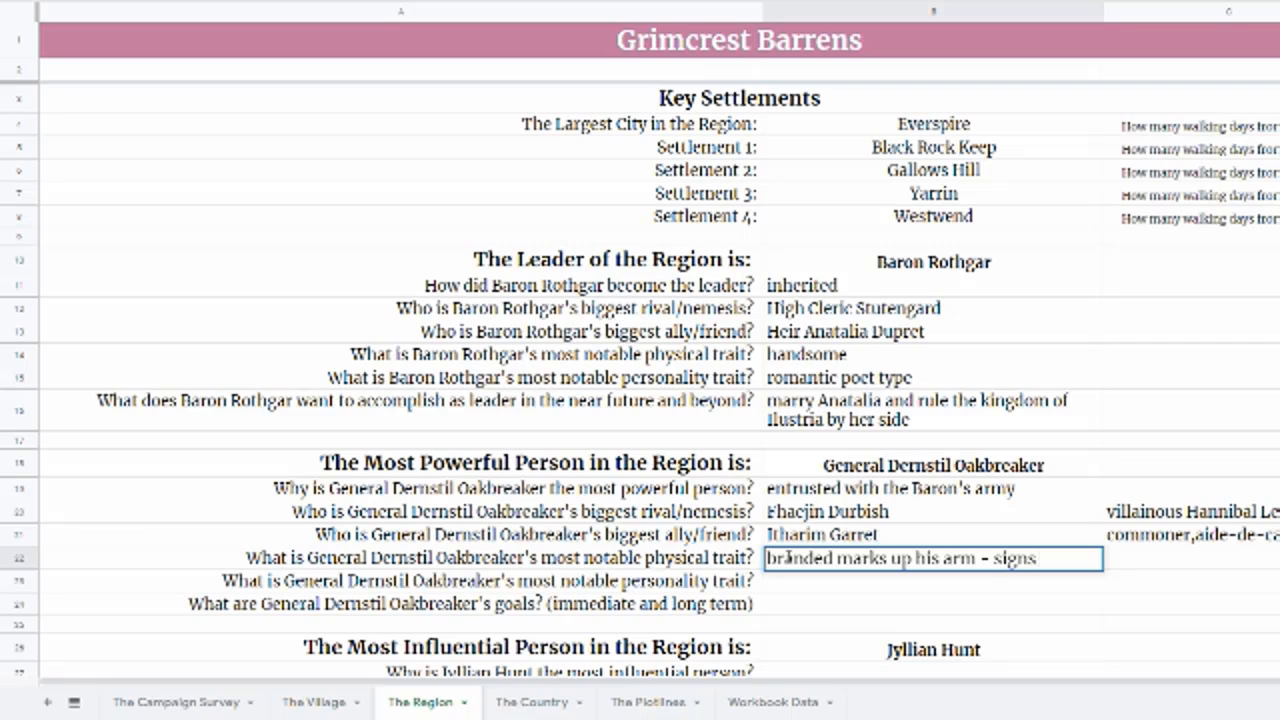
{"action": "type", "text": " of some forma of"}
{"action": "key", "text": "BackSpace"}
{"action": "key", "text": "BackSpace"}
{"action": "key", "text": "BackSpace"}
{"action": "key", "text": "BackSpace"}
{"action": "key", "text": "BackSpace"}
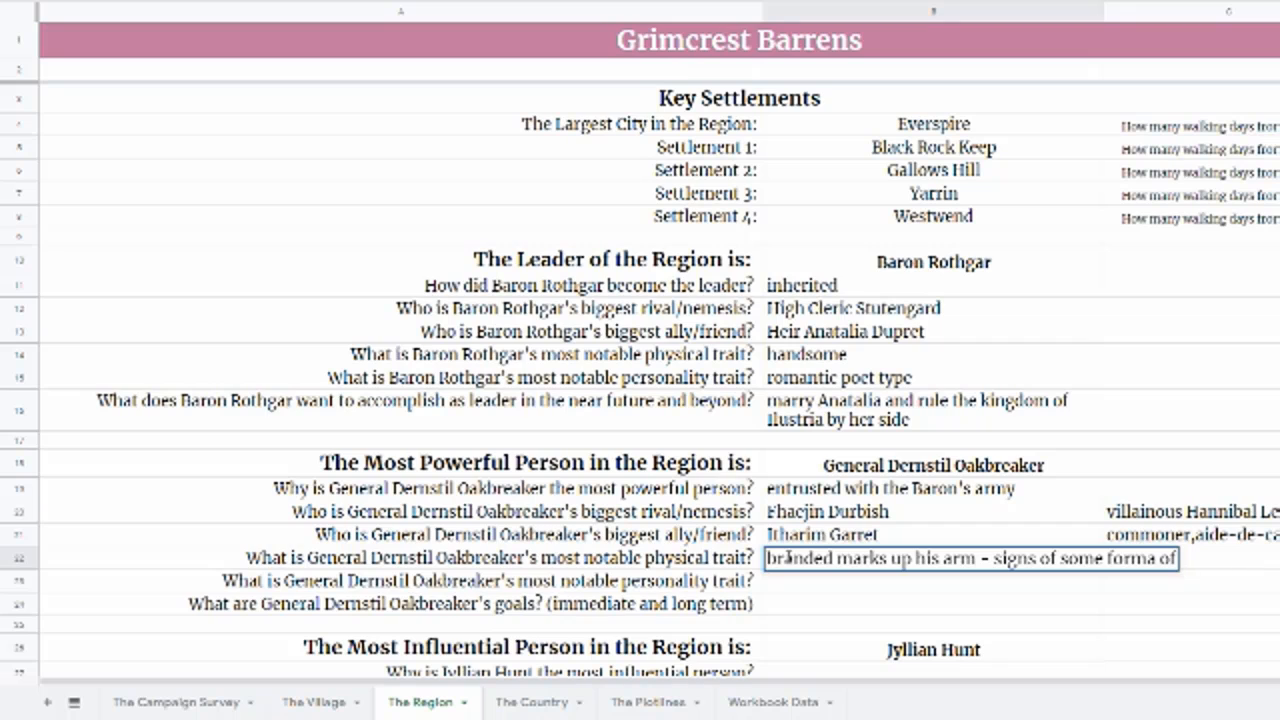
{"action": "type", "text": "of enslavement"}
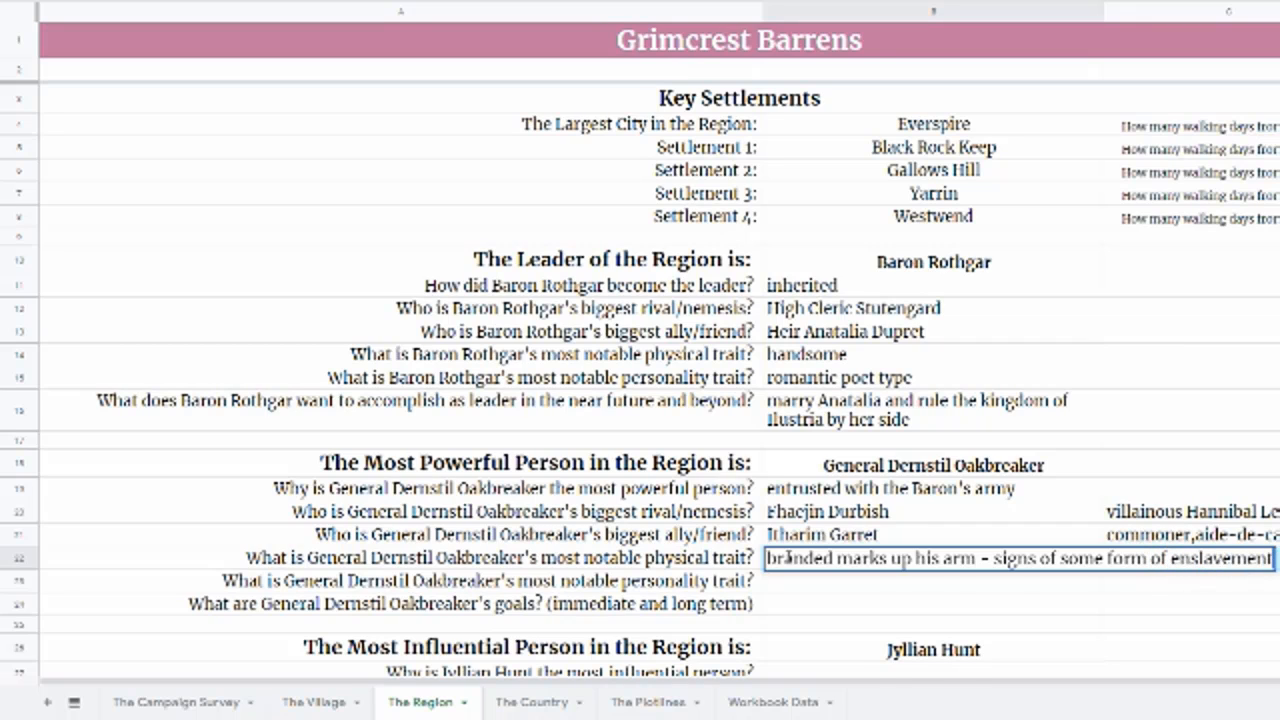
{"action": "key", "text": "Return"}
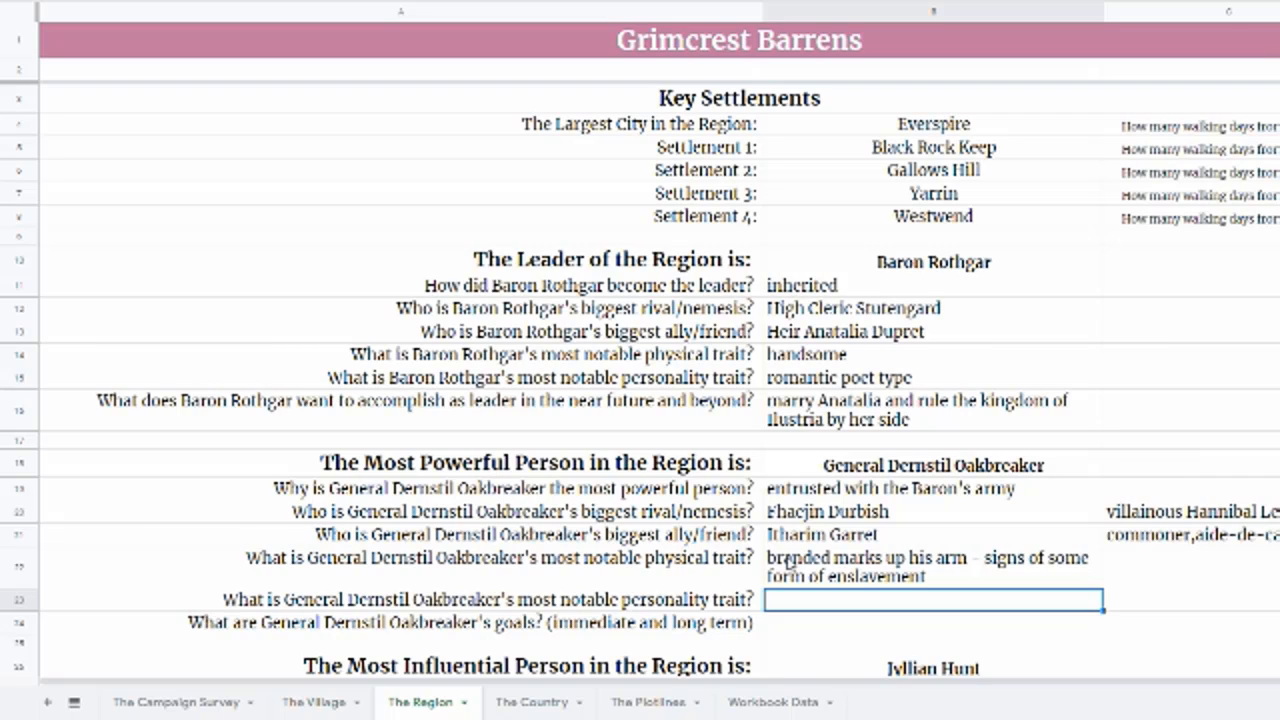
{"action": "type", "text": "cunning"}
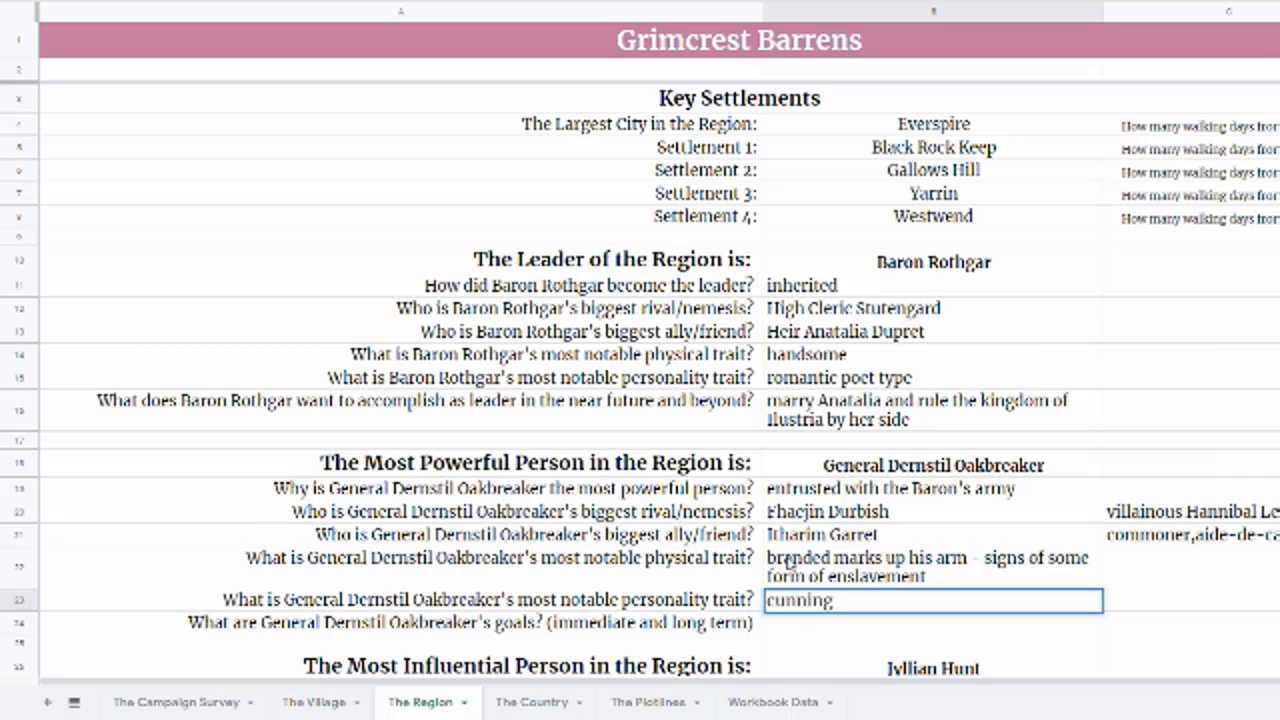
{"action": "key", "text": "Return"}
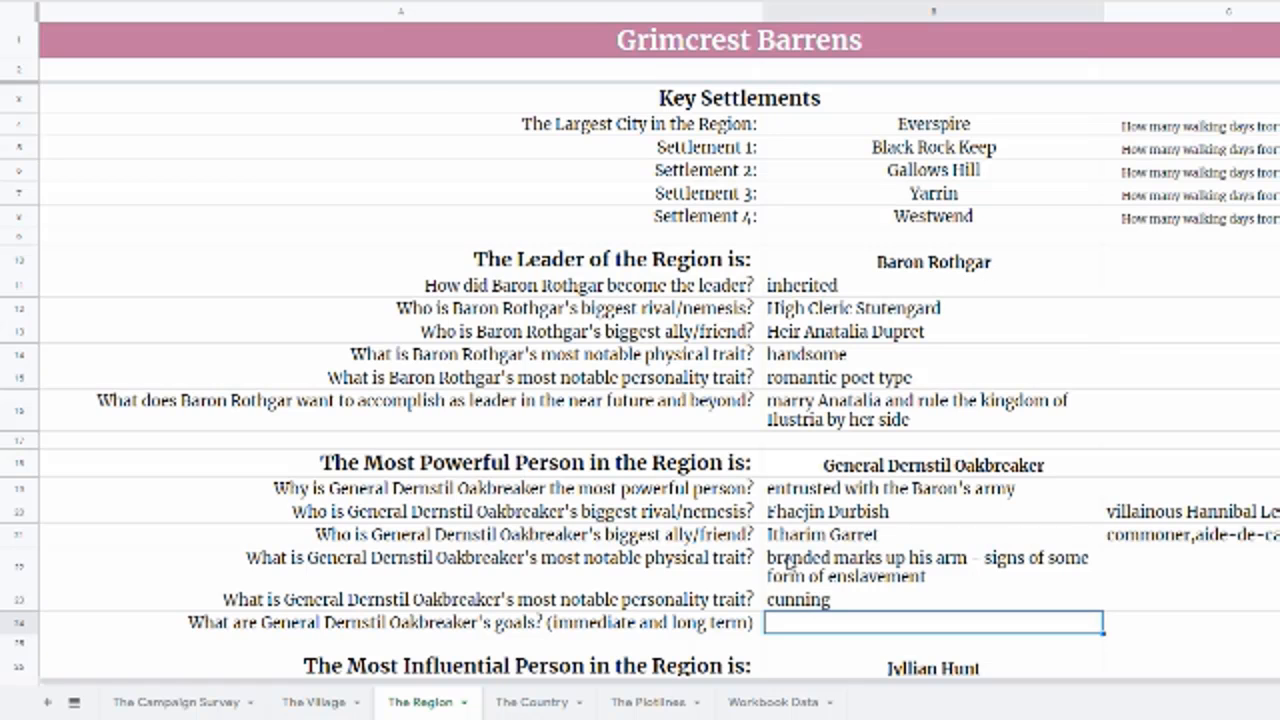
- Answer the General's goals question with "security of the region, stop the raids, stop" followed by the rival's first name
{"action": "scroll", "coordinate": [790, 562], "scroll_direction": "down", "scroll_amount": 3}
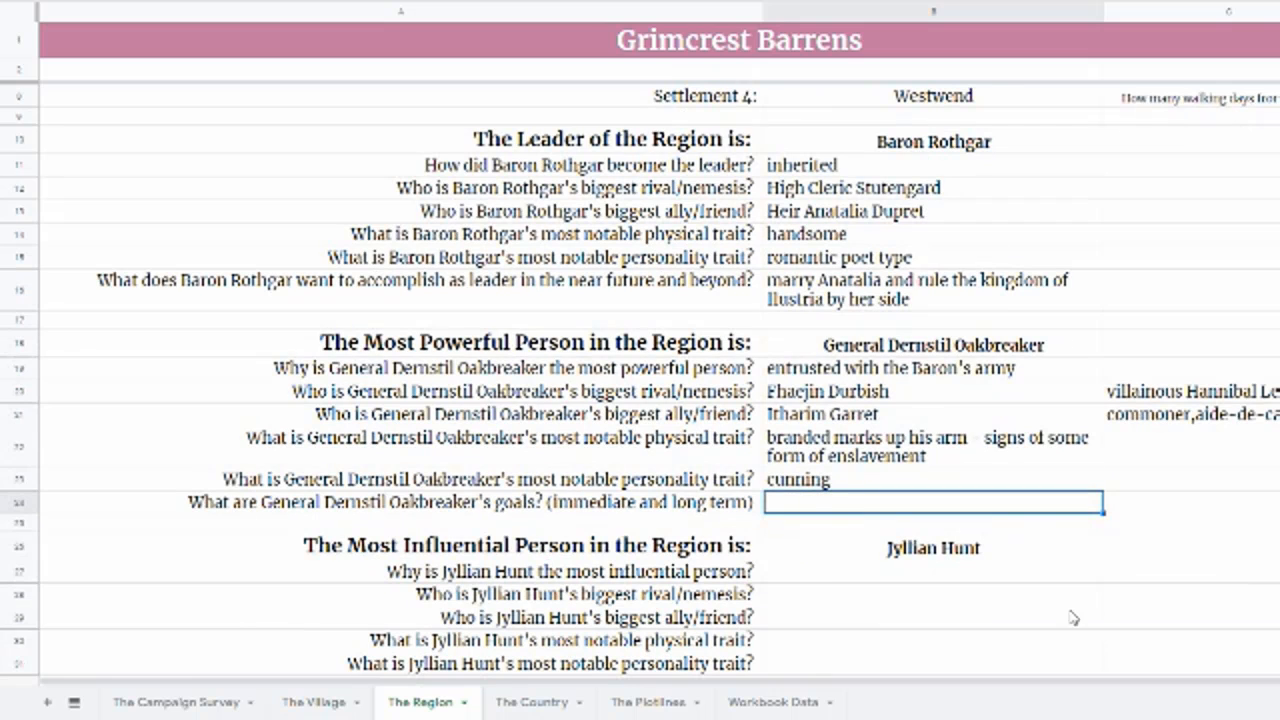
{"action": "scroll", "coordinate": [1192, 596], "scroll_direction": "down", "scroll_amount": 1}
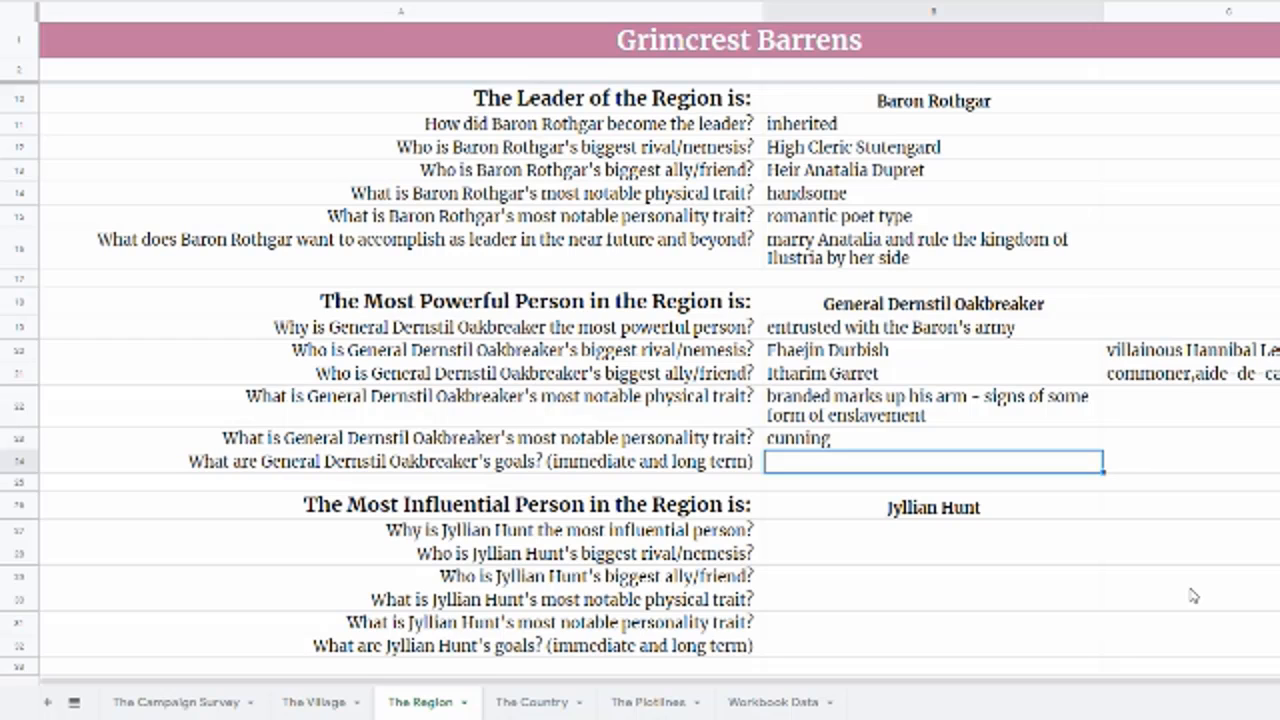
{"action": "type", "text": "secr"}
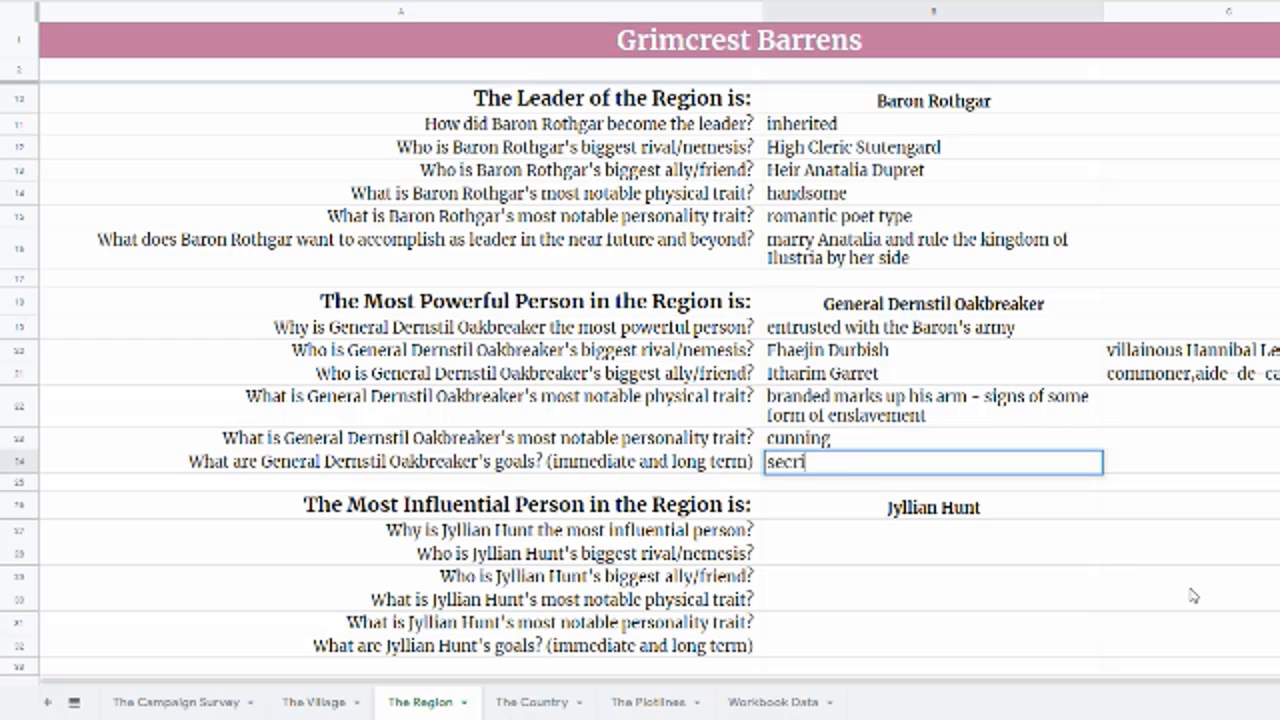
{"action": "key", "text": "BackSpace"}
{"action": "type", "text": "urity of the rg"}
{"action": "key", "text": "BackSpace"}
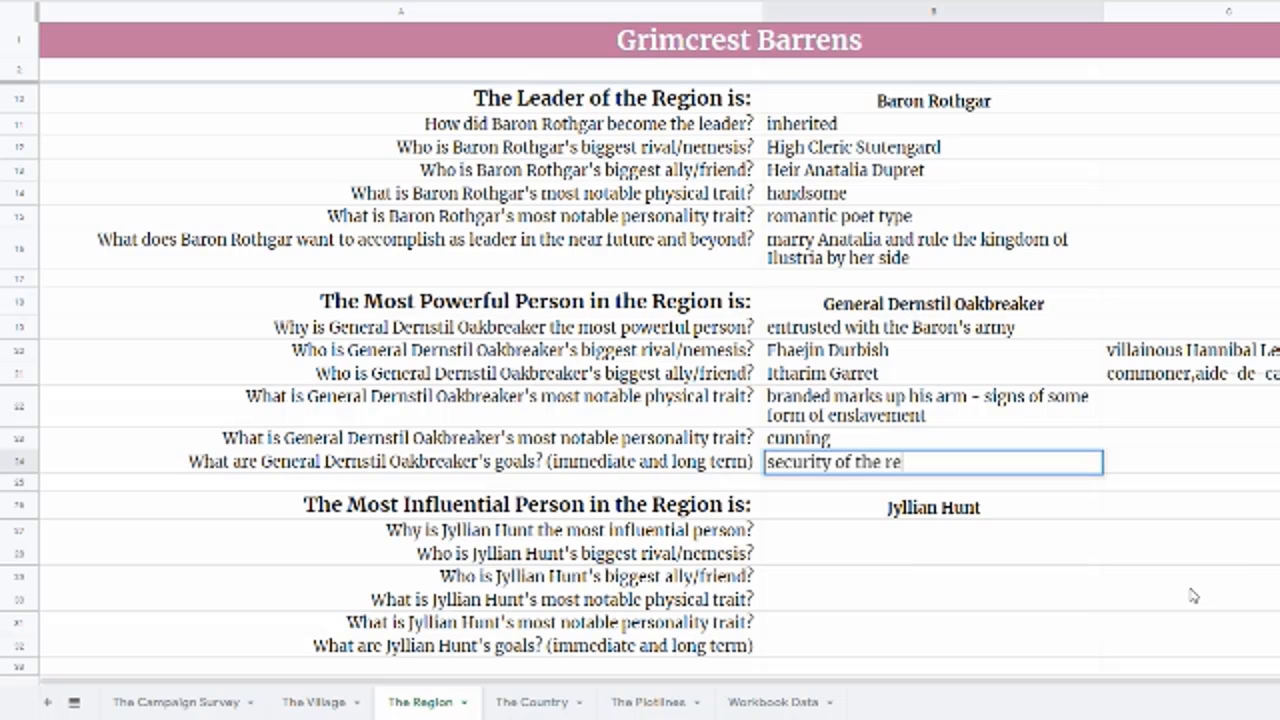
{"action": "type", "text": "egion"}
{"action": "type", "text": ", stop the raids,"}
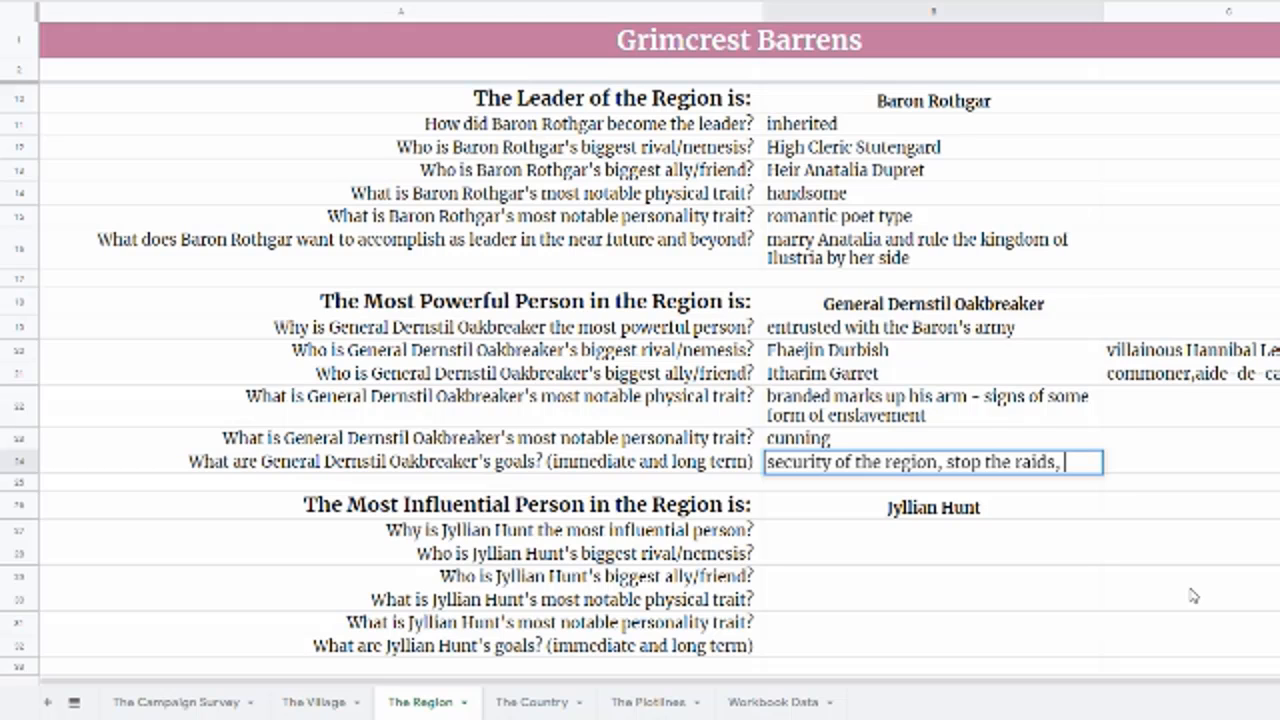
{"action": "type", "text": "stop Fhe"}
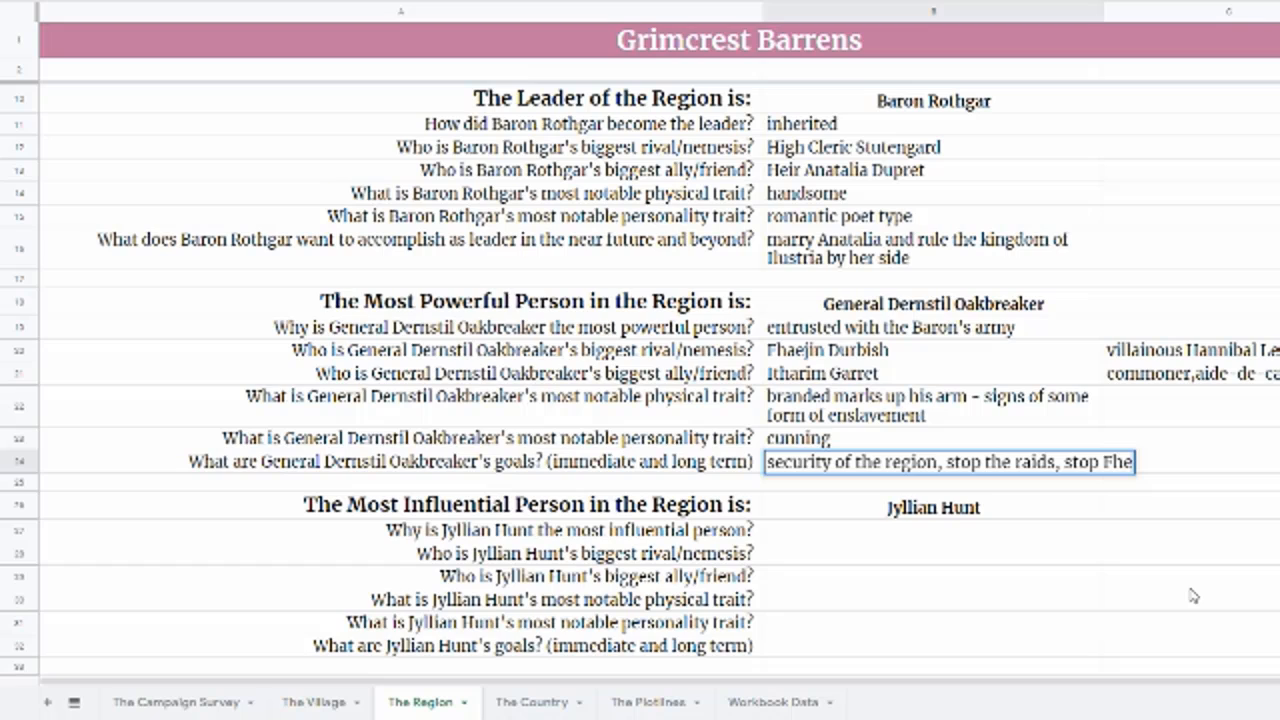
{"action": "key", "text": "BackSpace"}
{"action": "type", "text": "aejin"}
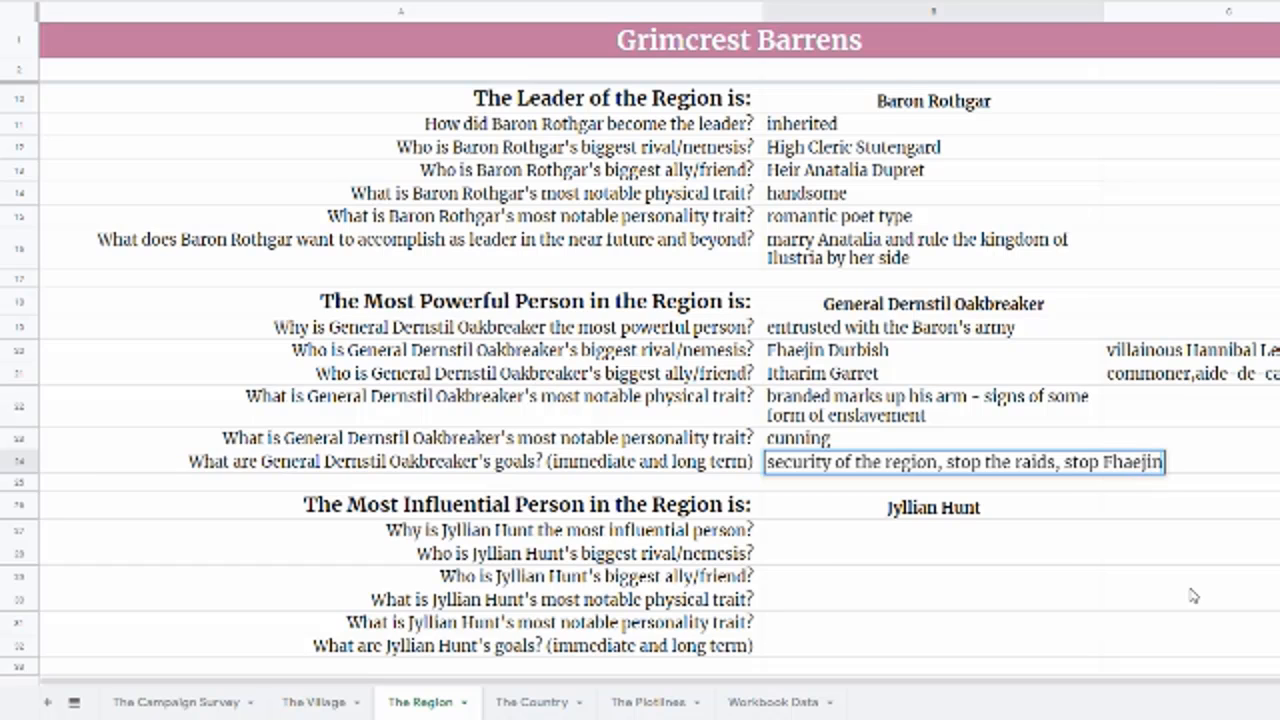
{"action": "type", "text": "."}
{"action": "key", "text": "Return"}
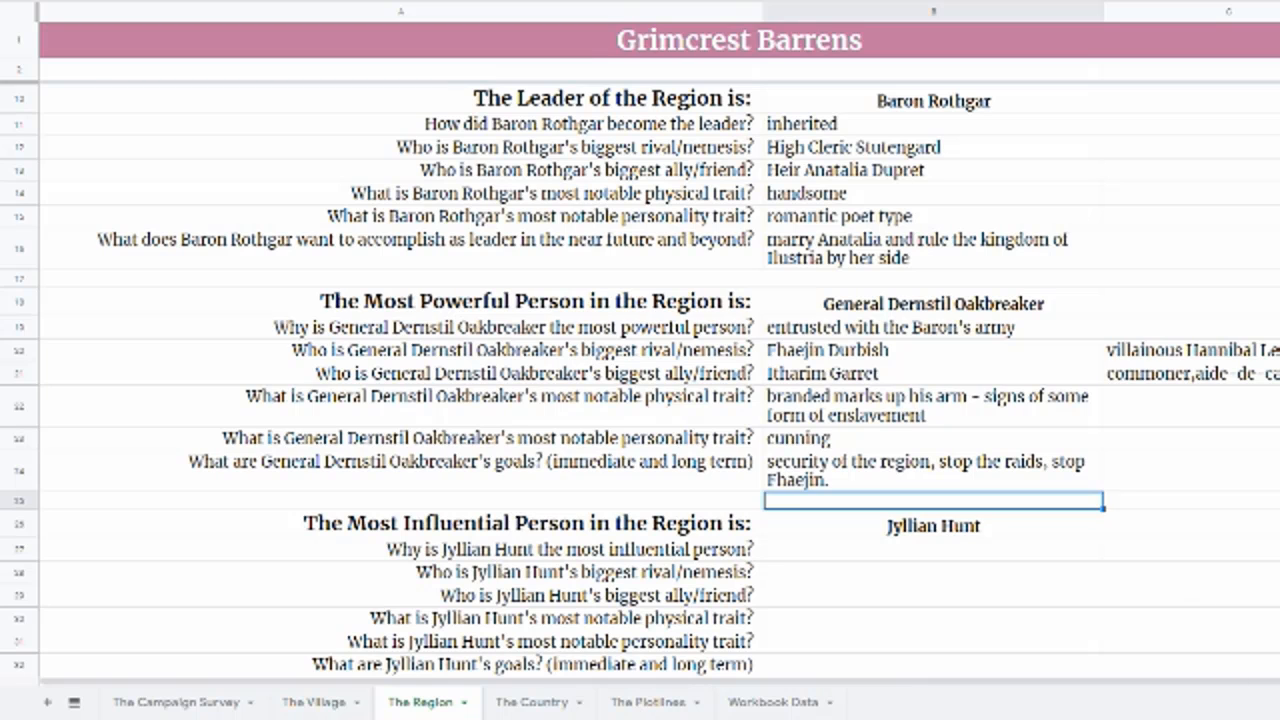
- Enter "she's earned the people's trust" as the reason for being the region's most influential person
{"action": "scroll", "coordinate": [660, 382], "scroll_direction": "down", "scroll_amount": 3}
{"action": "key", "text": "Down"}
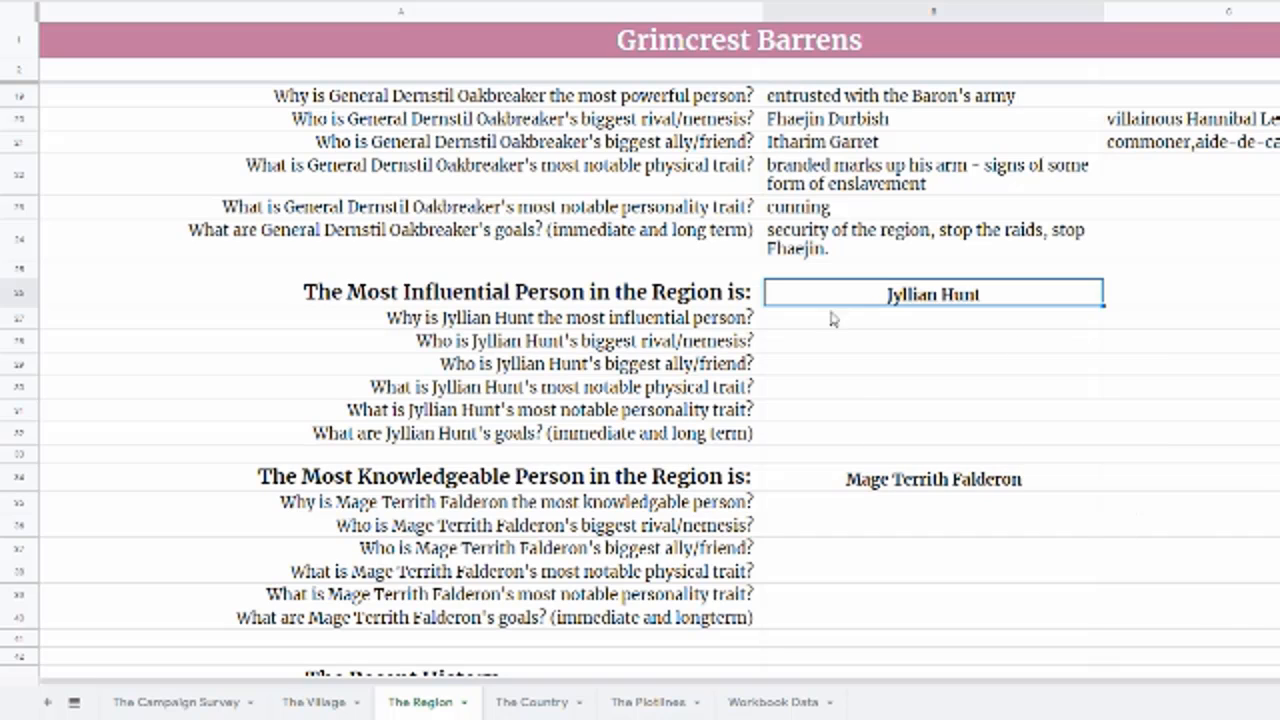
{"action": "left_click", "coordinate": [798, 320]}
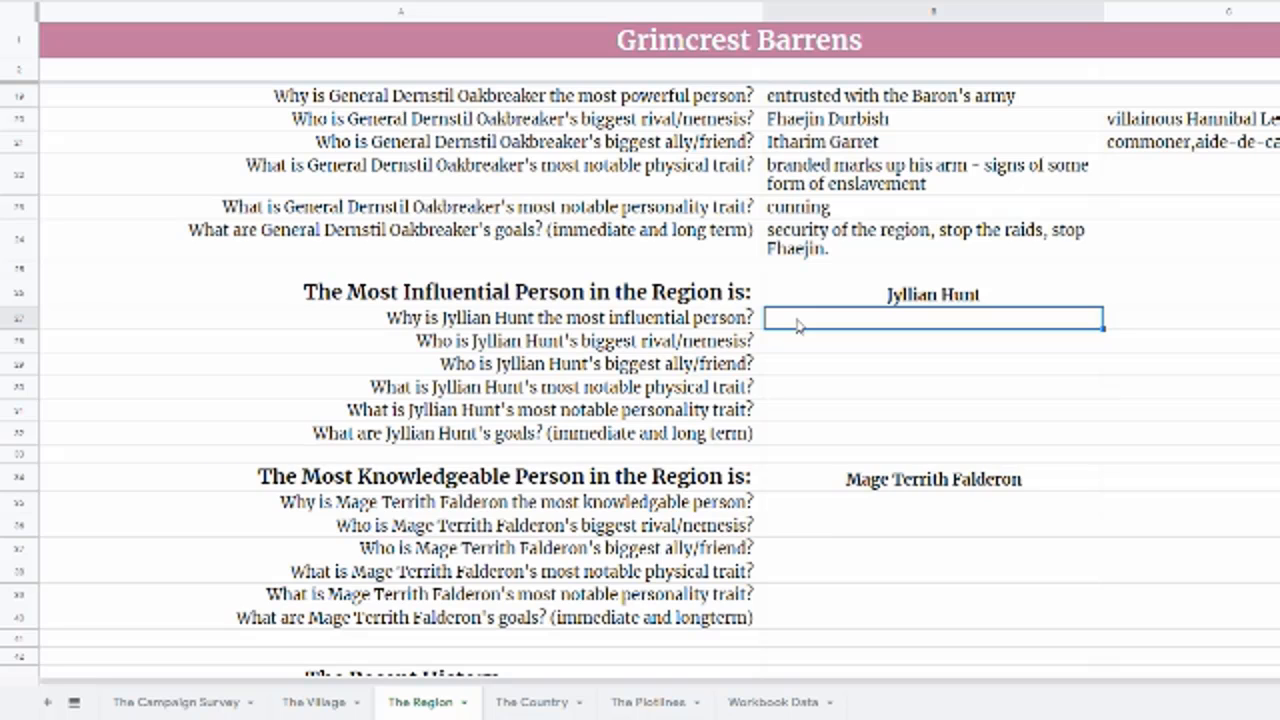
{"action": "type", "text": "she's earne"}
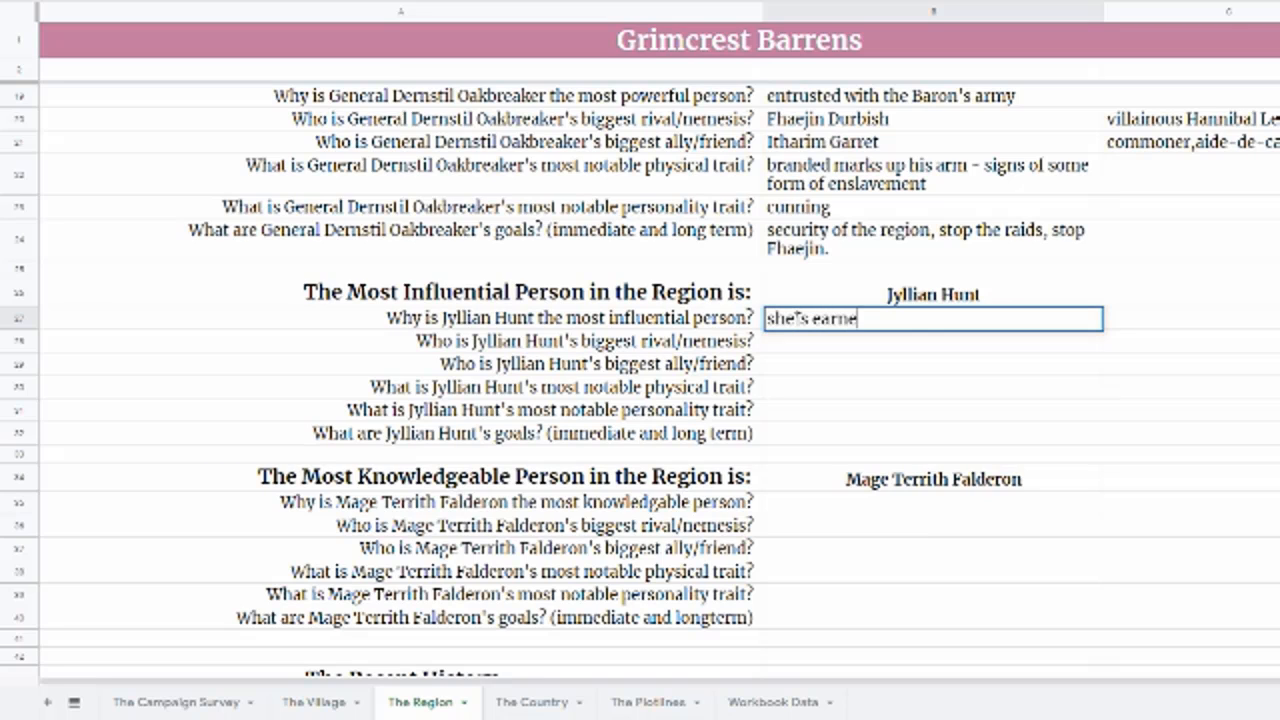
{"action": "type", "text": "d the people's"}
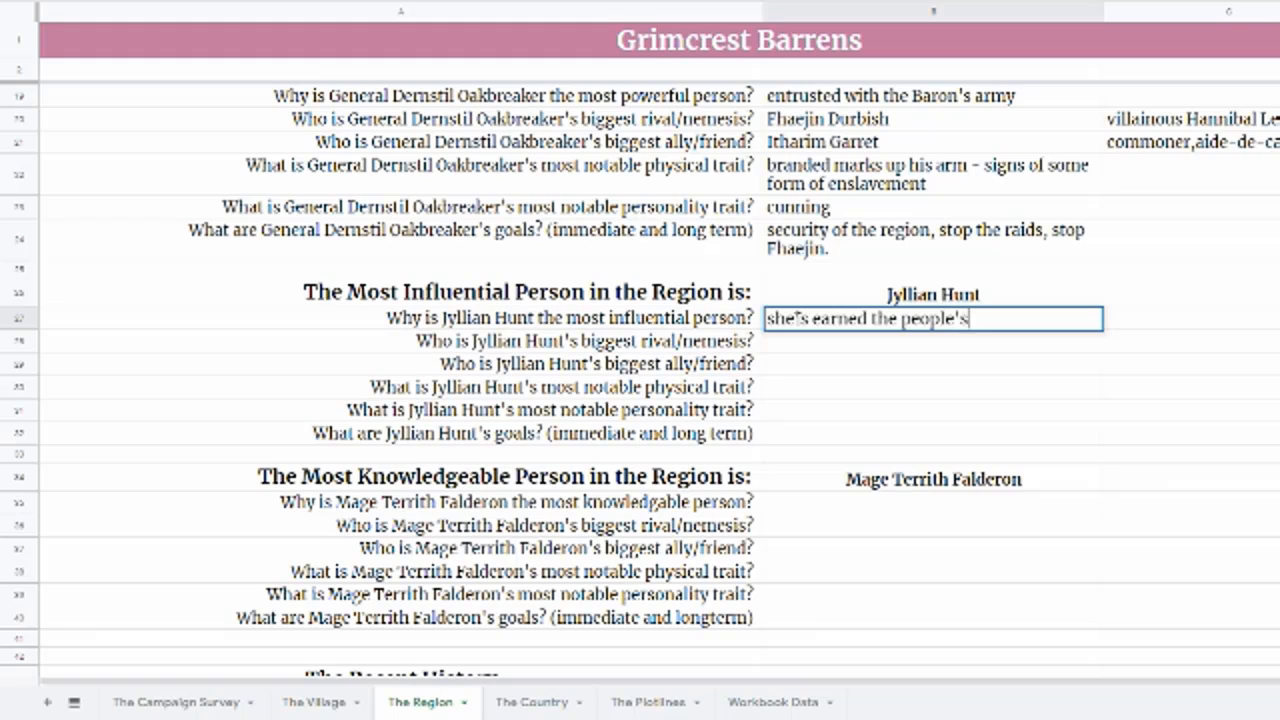
{"action": "type", "text": " trust"}
{"action": "key", "text": "Return"}
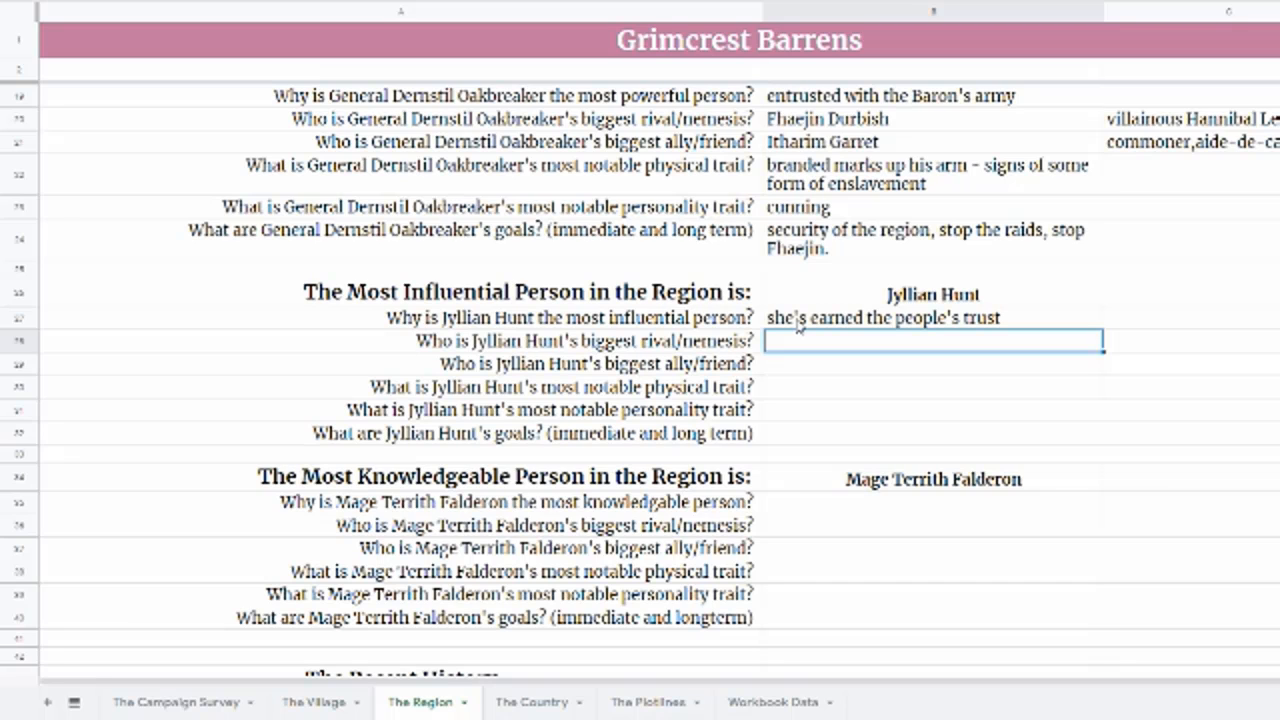
{"action": "scroll", "coordinate": [798, 327], "scroll_direction": "up", "scroll_amount": 2}
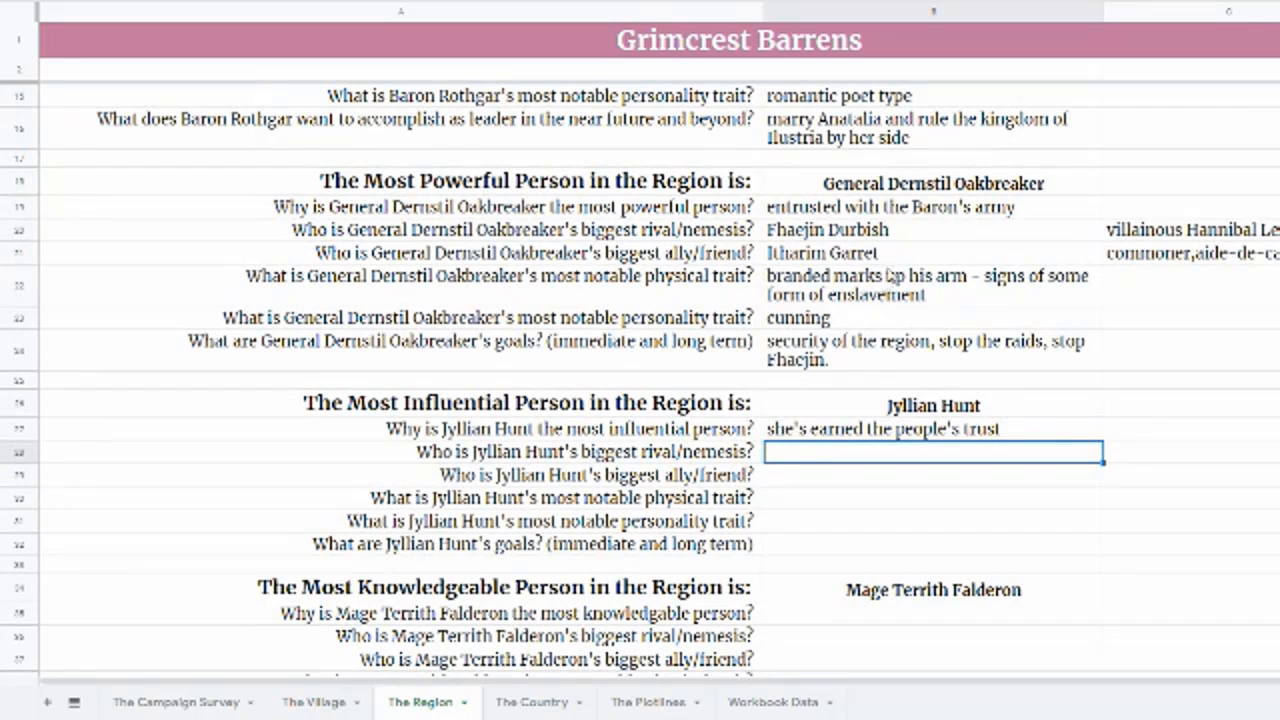
{"action": "left_click", "coordinate": [896, 184]}
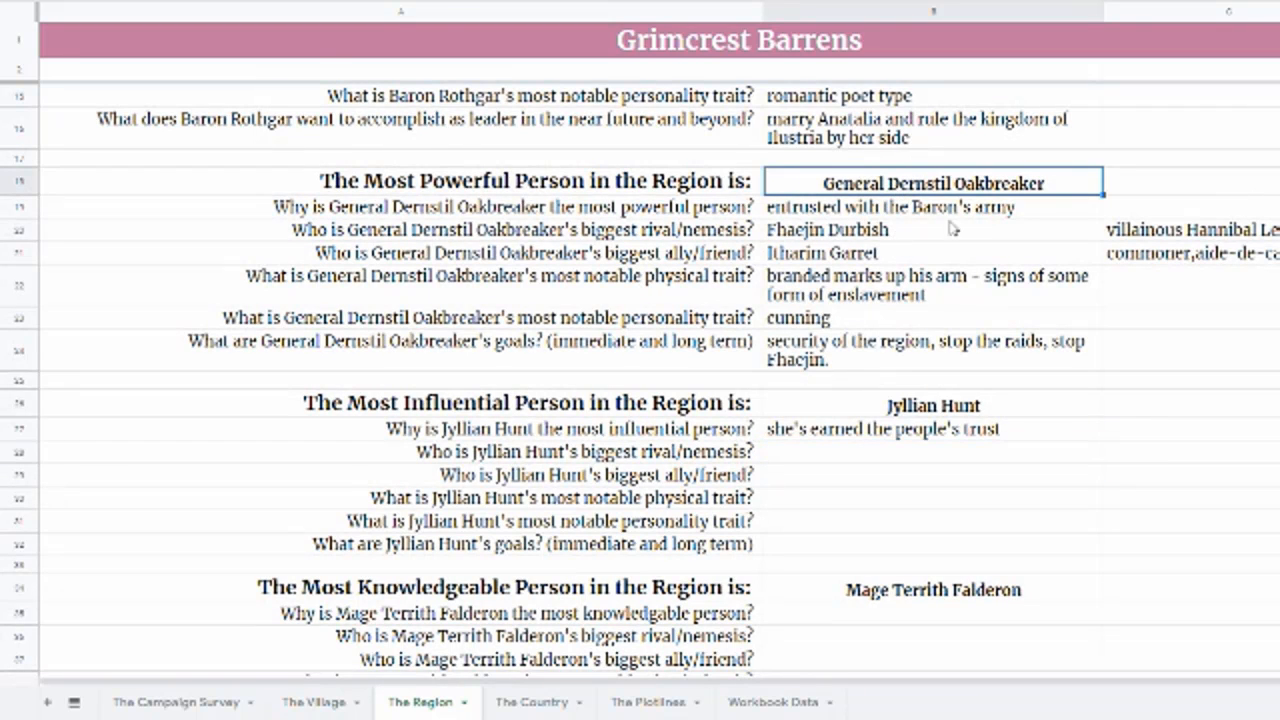
{"action": "key", "text": "ctrl+c"}
{"action": "left_click", "coordinate": [850, 458]}
{"action": "key", "text": "ctrl+v"}
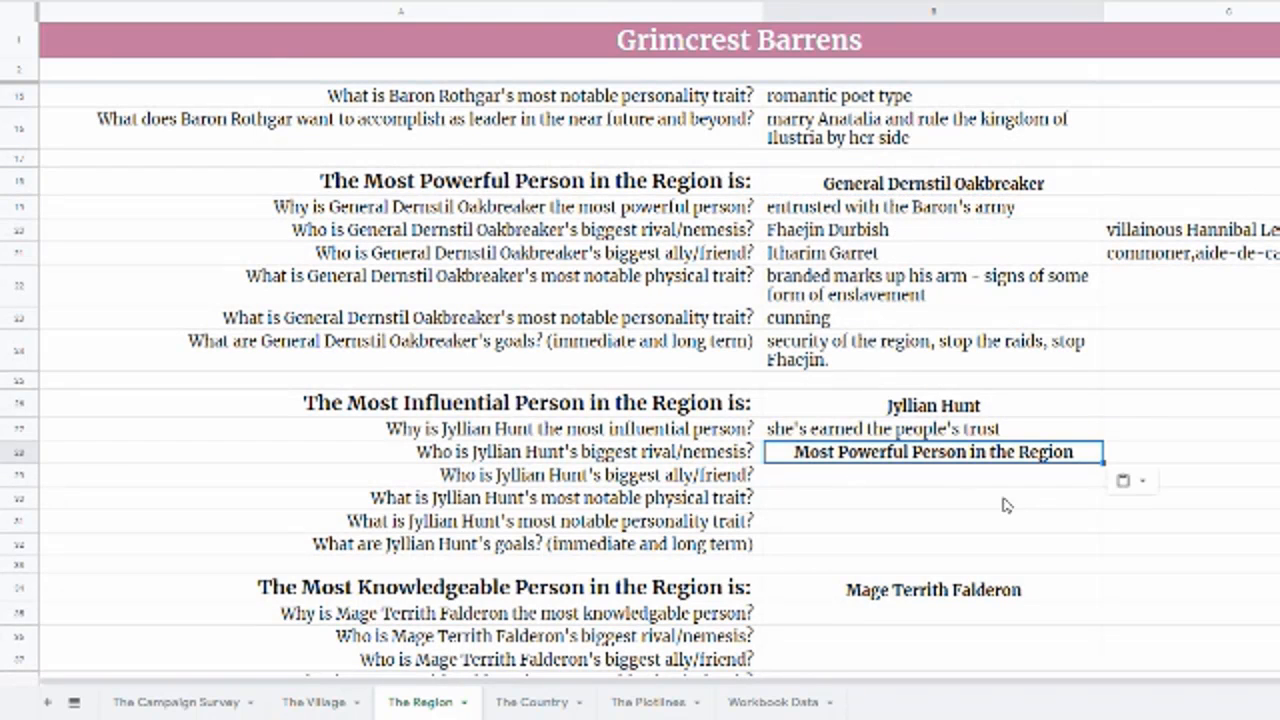
{"action": "left_click", "coordinate": [892, 186]}
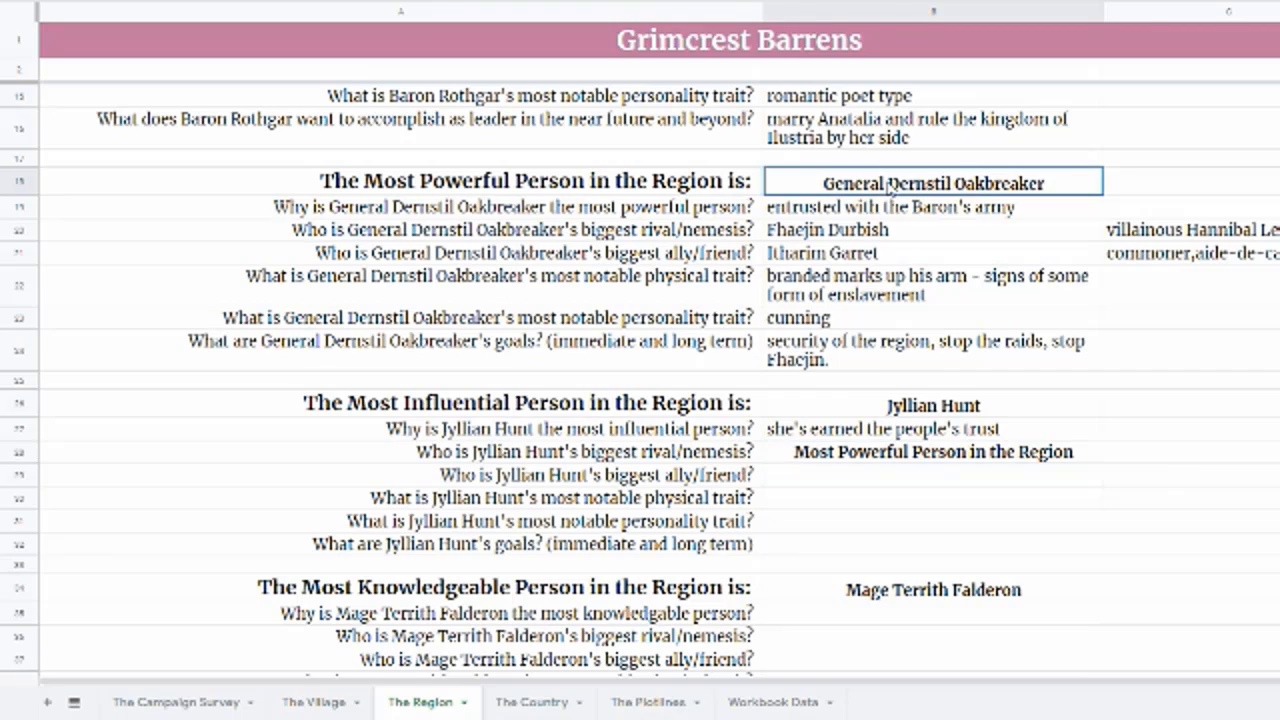
{"action": "left_click", "coordinate": [902, 452]}
{"action": "type", "text": "Ge"}
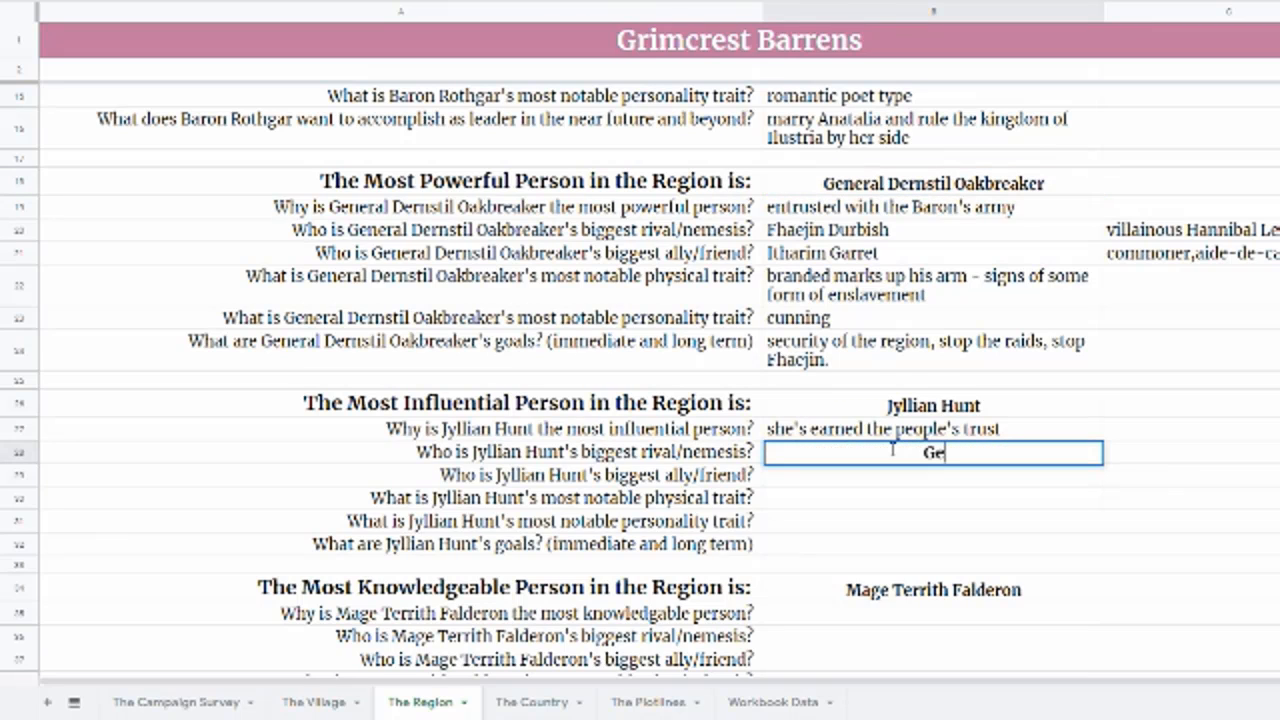
{"action": "key", "text": "BackSpace"}
{"action": "key", "text": "BackSpace"}
{"action": "type", "text": "g"}
{"action": "key", "text": "Escape"}
{"action": "key", "text": "Delete"}
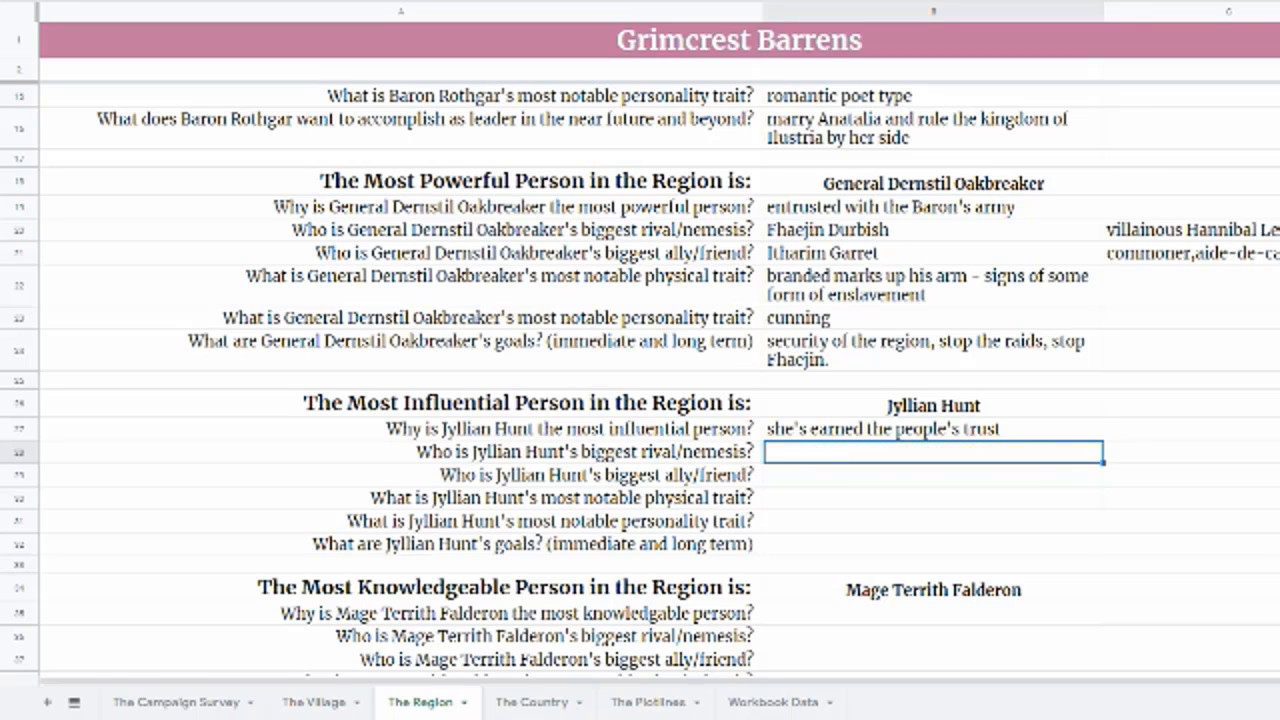
{"action": "key", "text": "Up"}
{"action": "key", "text": "Delete"}
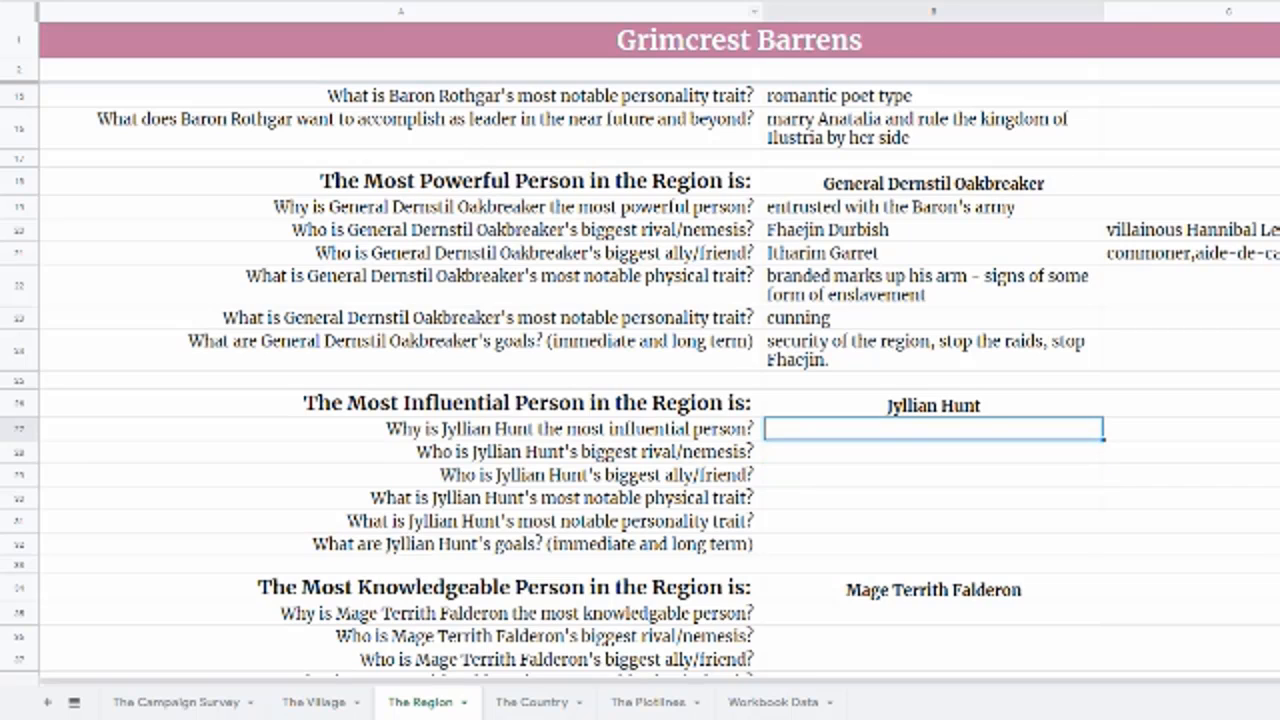
{"action": "type", "text": "she's earned the people's trust"}
{"action": "key", "text": "Return"}
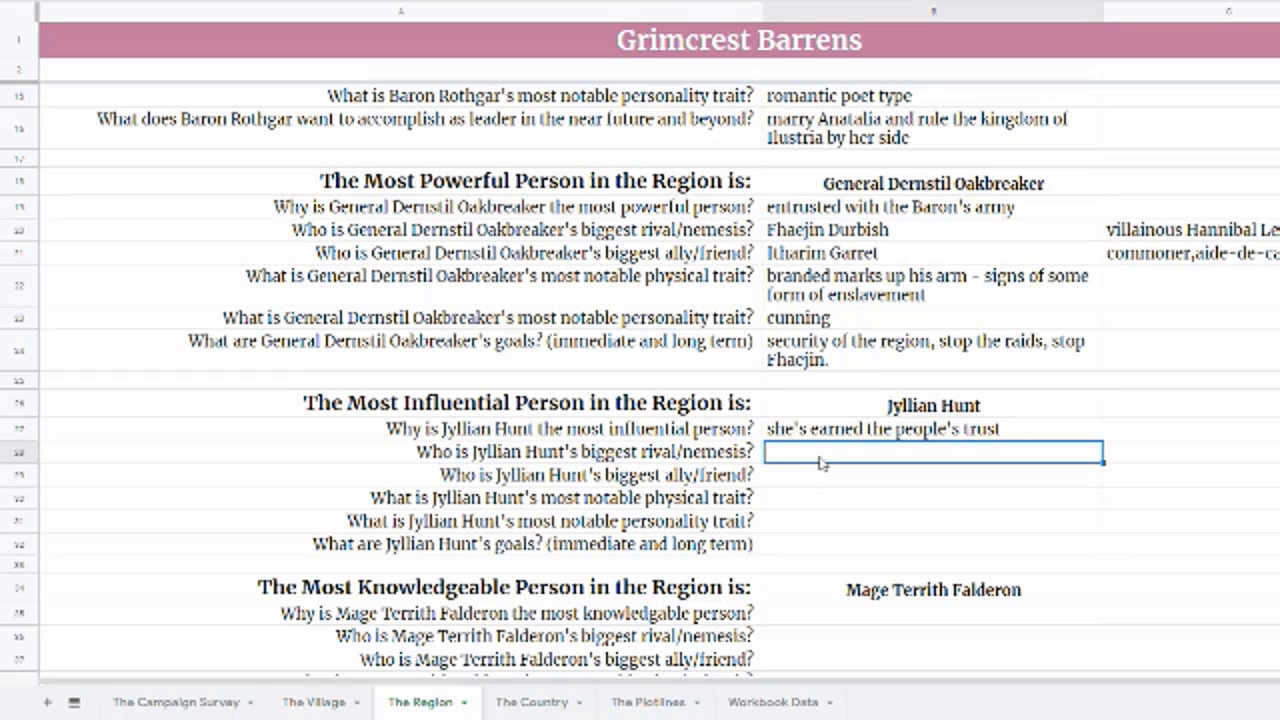
- Enter the General's title and first name as the biggest rival of the region's most influential person
{"action": "type", "text": "General"}
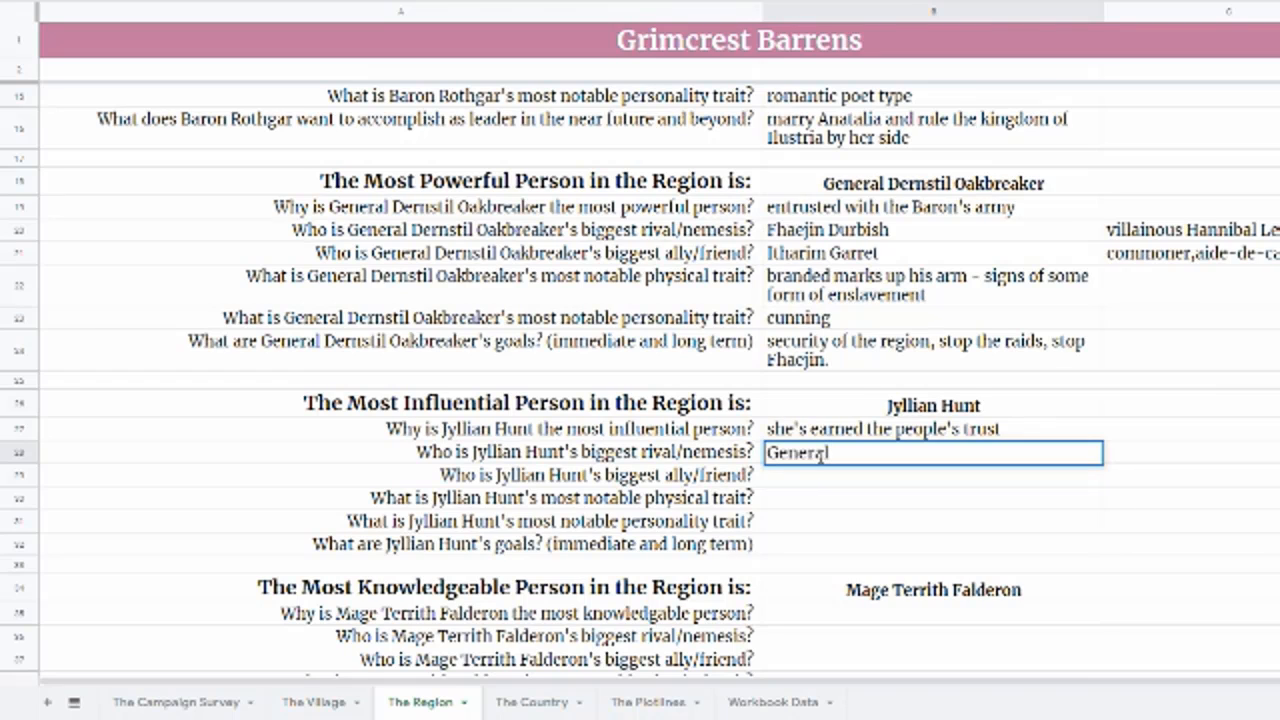
{"action": "type", "text": " Dernstil"}
{"action": "key", "text": "Return"}
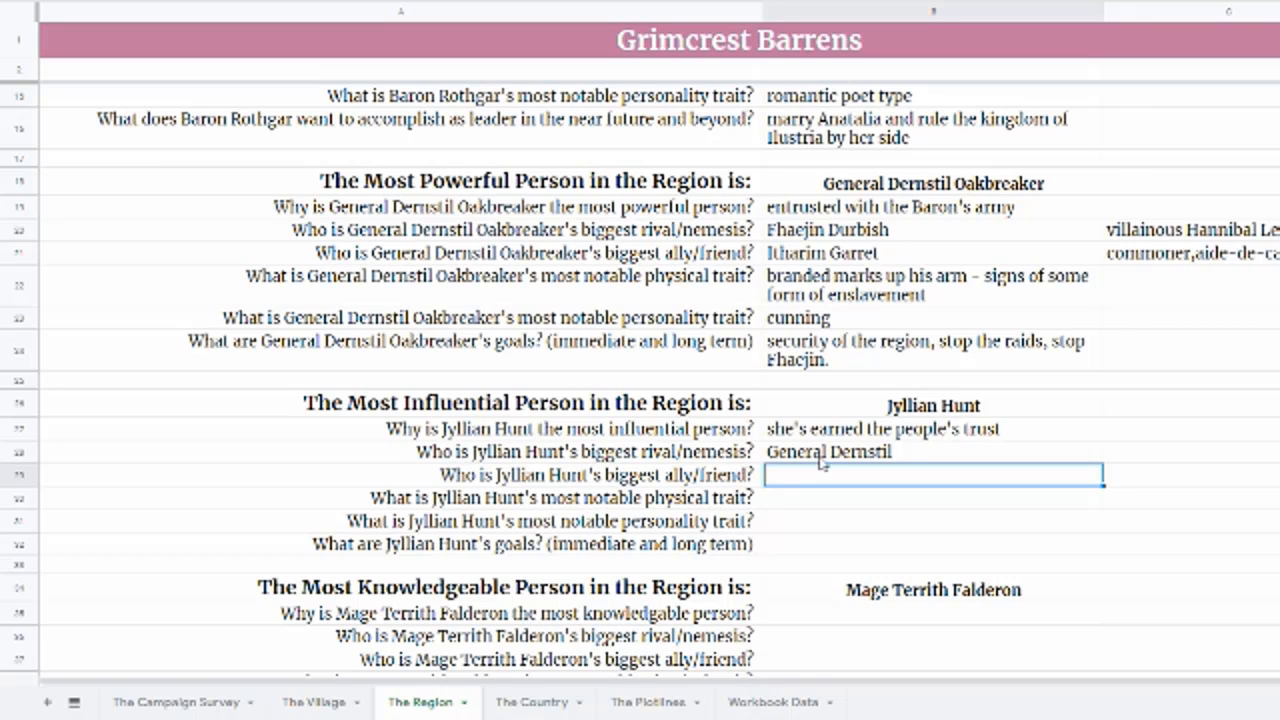
- Enter the full name of the most influential person's biggest ally
{"action": "type", "text": "O"}
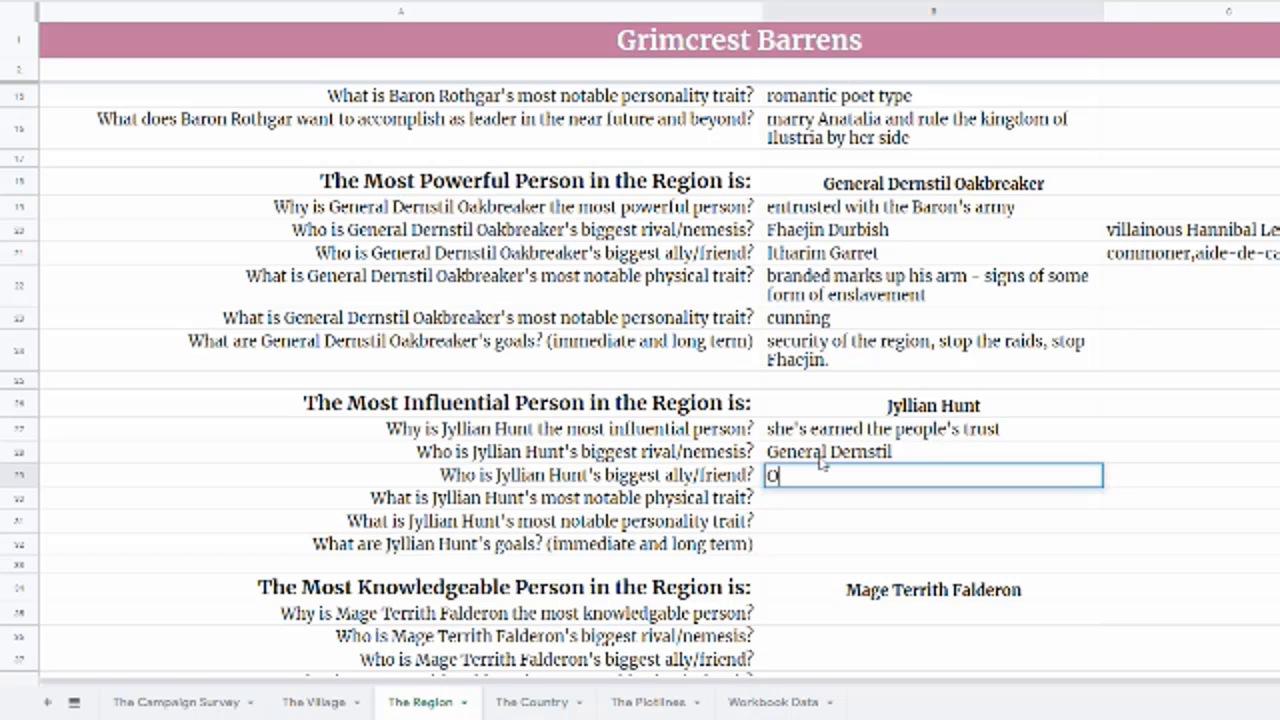
{"action": "type", "text": "csa"}
{"action": "type", "text": "Carn"}
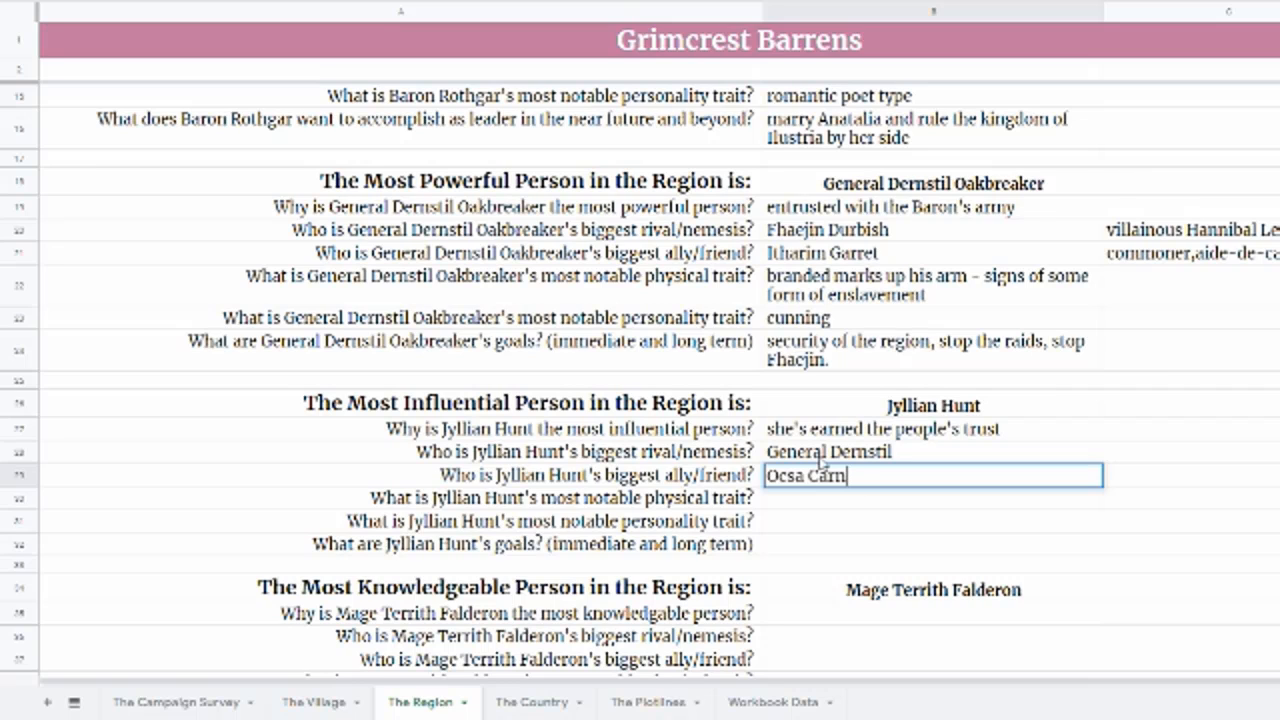
{"action": "type", "text": "an"}
{"action": "key", "text": "BackSpace"}
{"action": "key", "text": "BackSpace"}
{"action": "key", "text": "BackSpace"}
{"action": "key", "text": "BackSpace"}
{"action": "key", "text": "BackSpace"}
{"action": "type", "text": "ornan"}
{"action": "key", "text": "Return"}
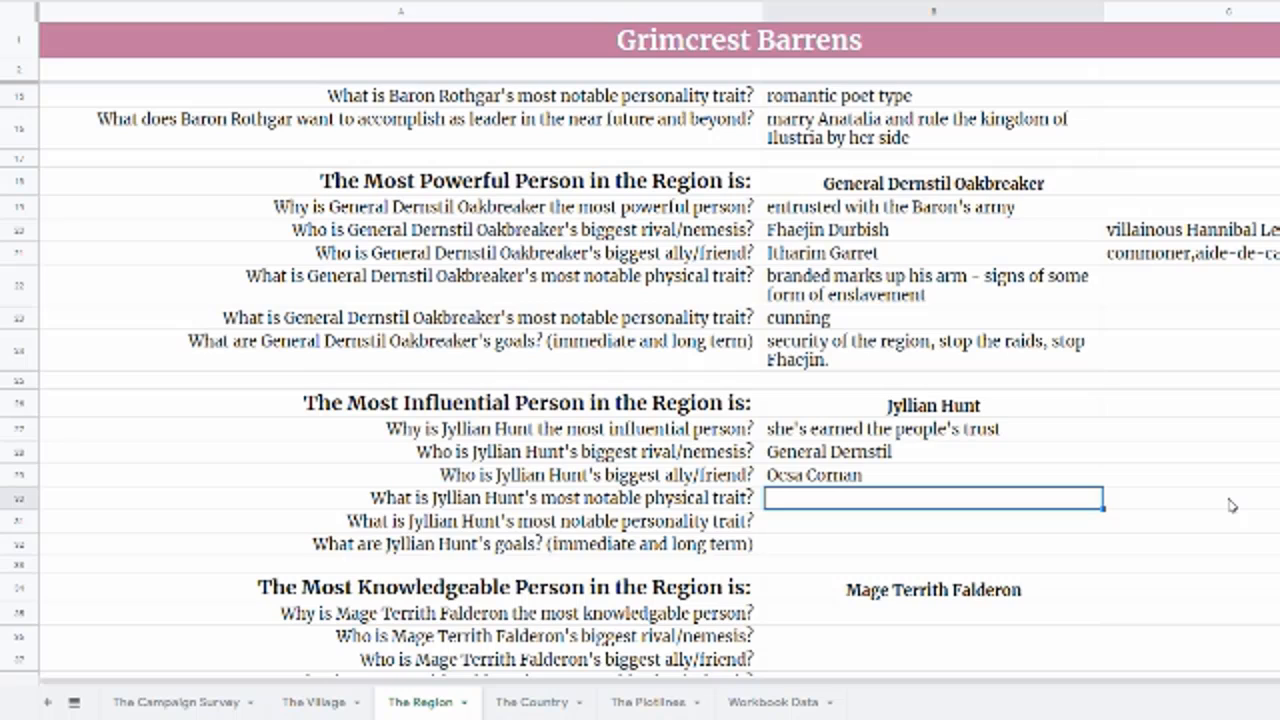
- Add a note beside the most influential person's ally describing a half-orc warrior sidekick
{"action": "left_click", "coordinate": [1150, 471]}
{"action": "type", "text": "half"}
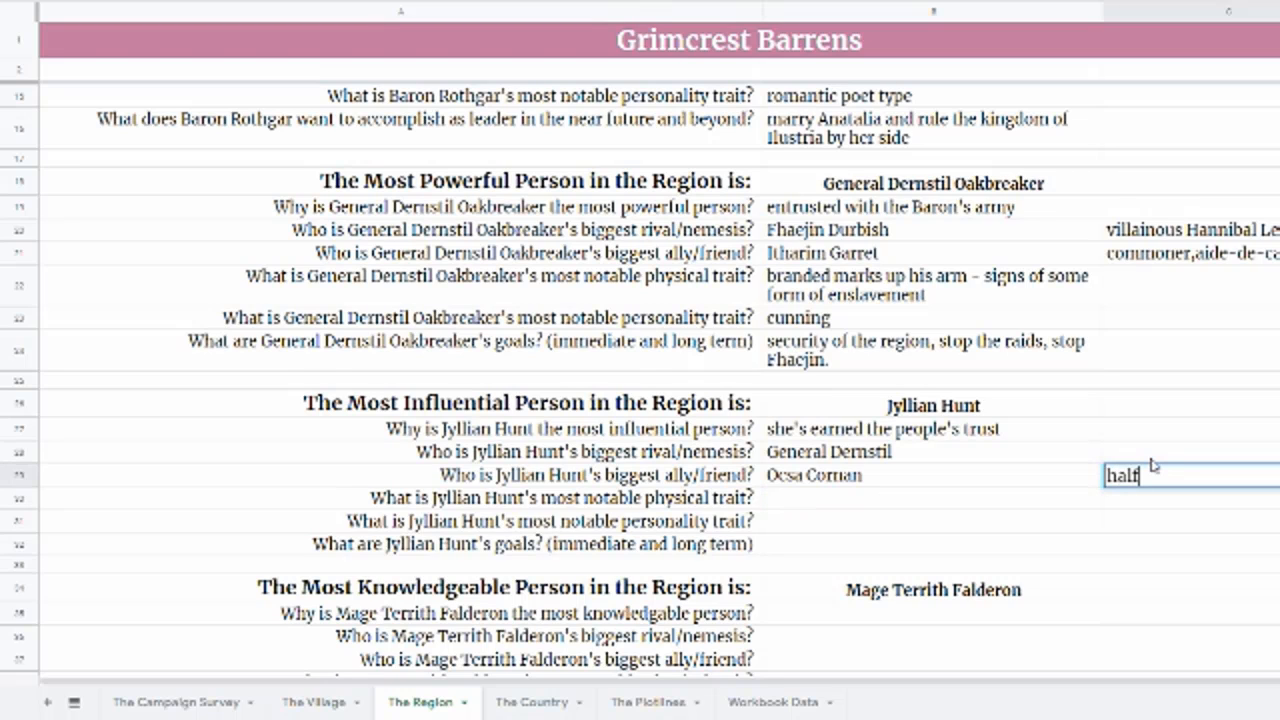
{"action": "type", "text": "-orc warrior sidek"}
{"action": "key", "text": "Return"}
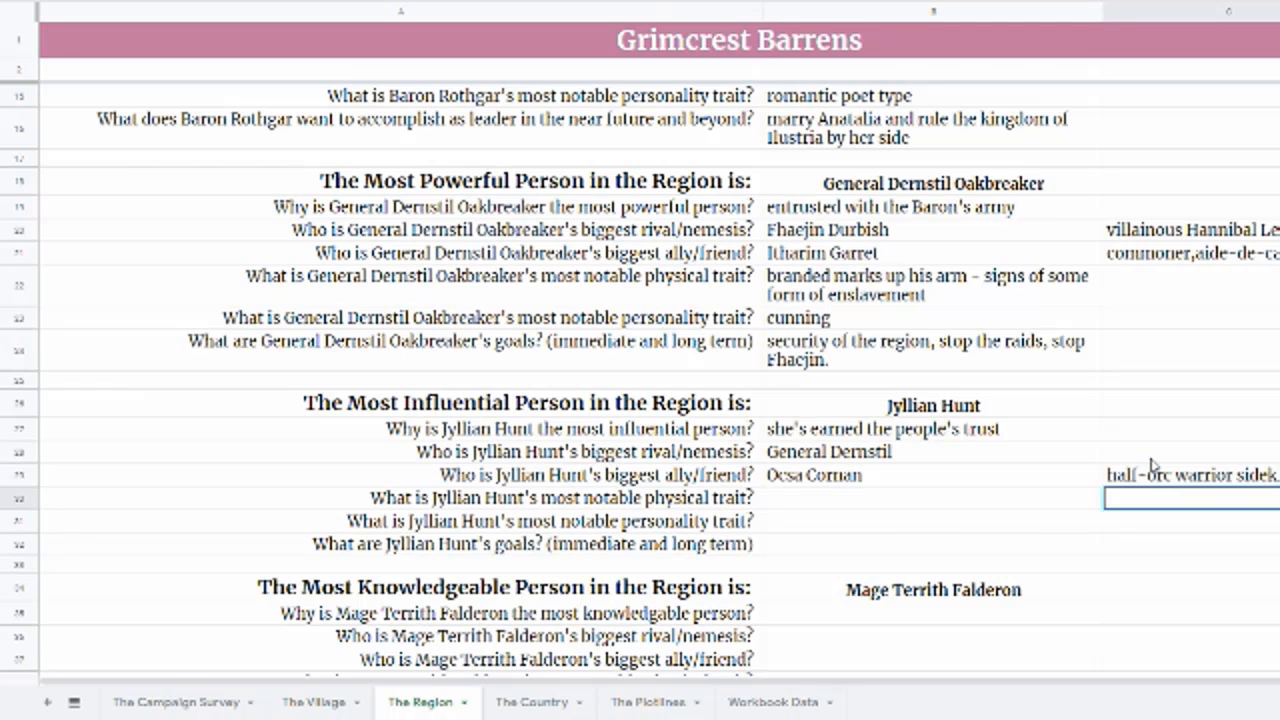
- Enter "spritely, petite" as the most influential person's notable physical trait
{"action": "left_click", "coordinate": [803, 505]}
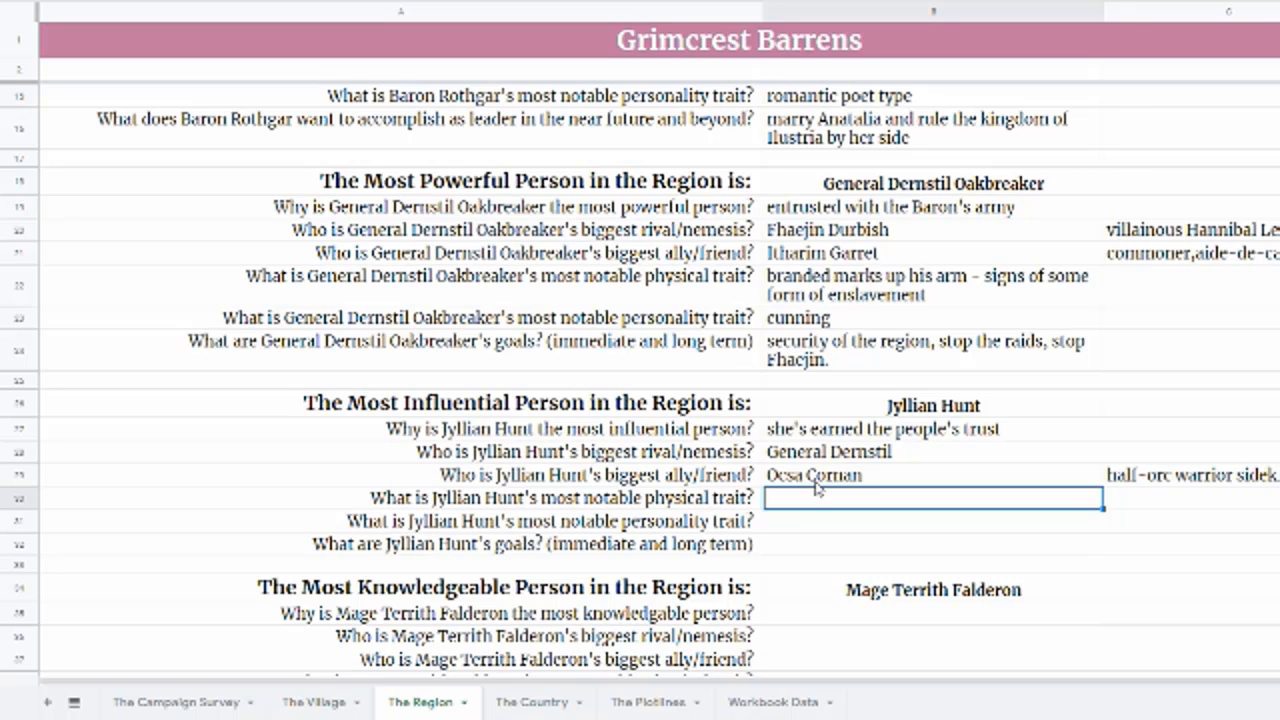
{"action": "type", "text": "sprite"}
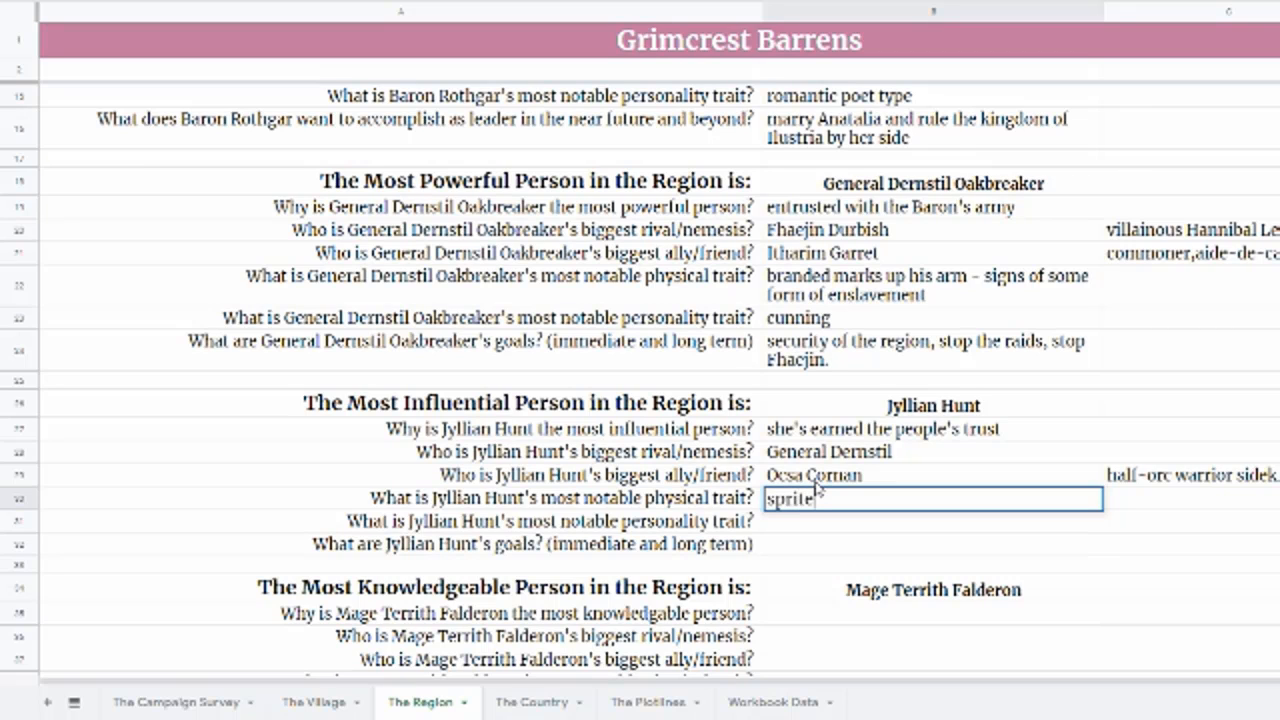
{"action": "type", "text": "ly, petite"}
{"action": "left_click", "coordinate": [1233, 569]}
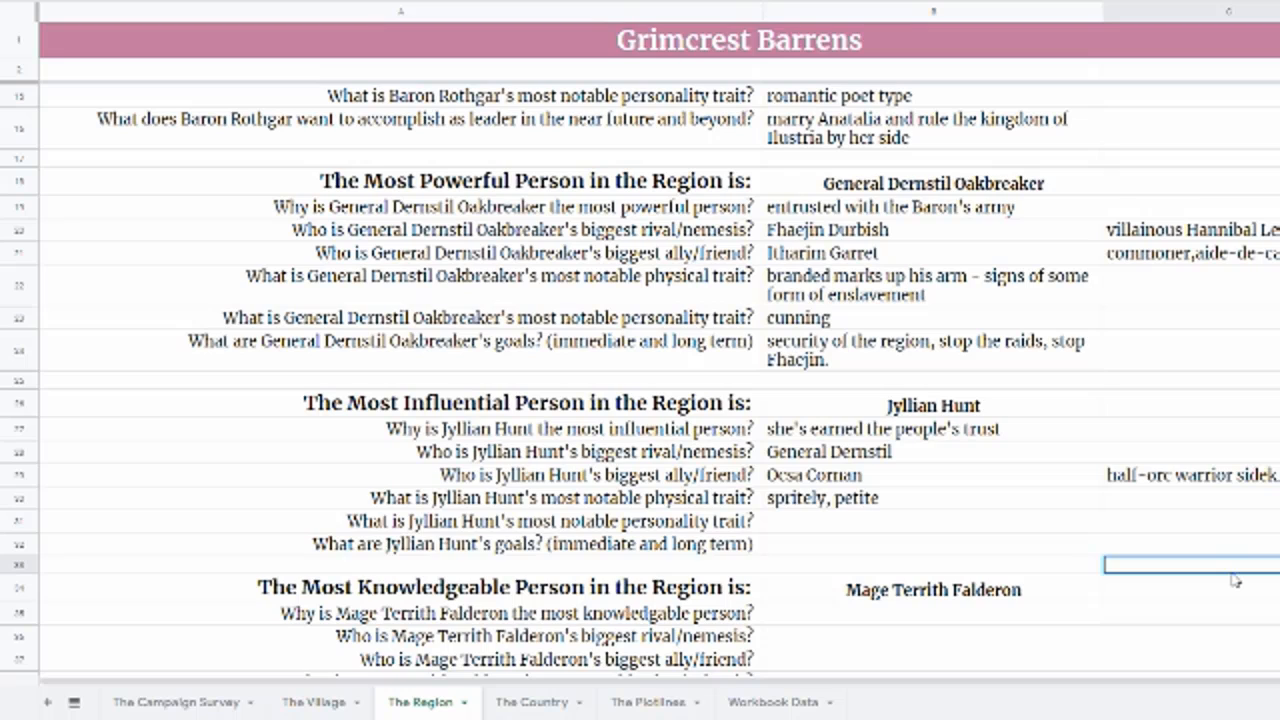
- Enter "daring, fearless" as the most influential person's notable personality trait
{"action": "left_click", "coordinate": [811, 521]}
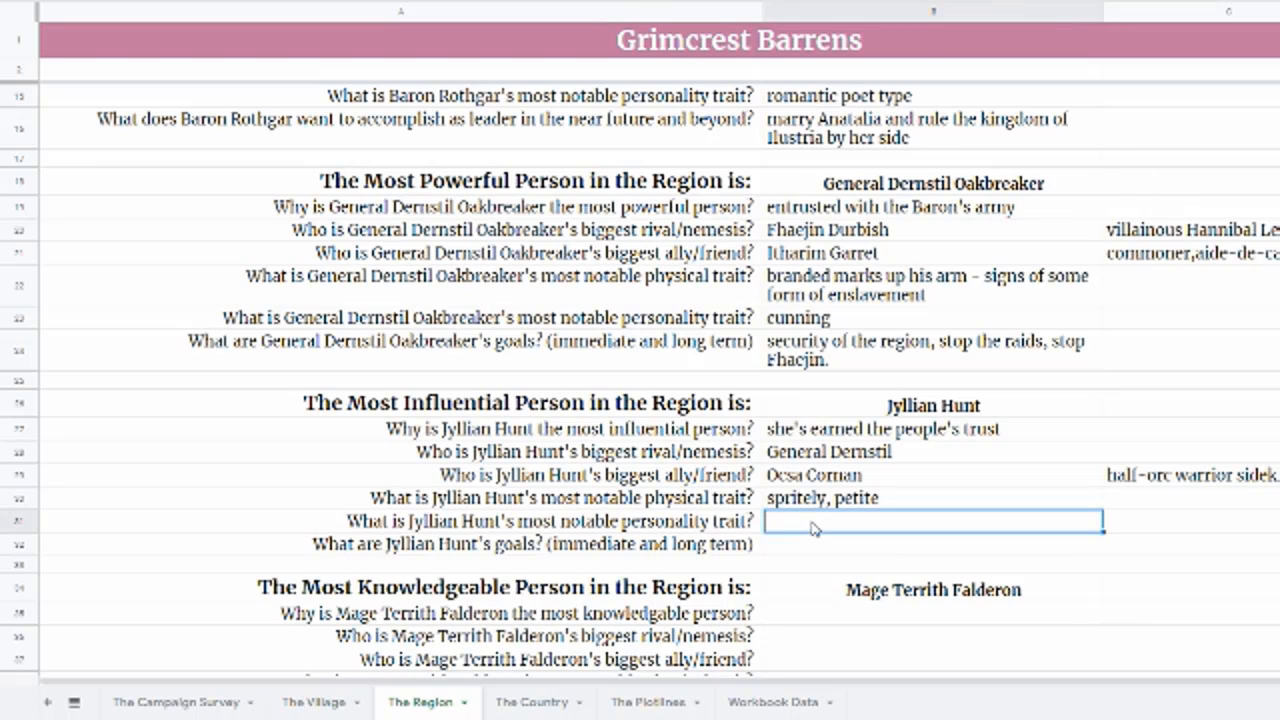
{"action": "type", "text": "daring"}
{"action": "key", "text": "Return"}
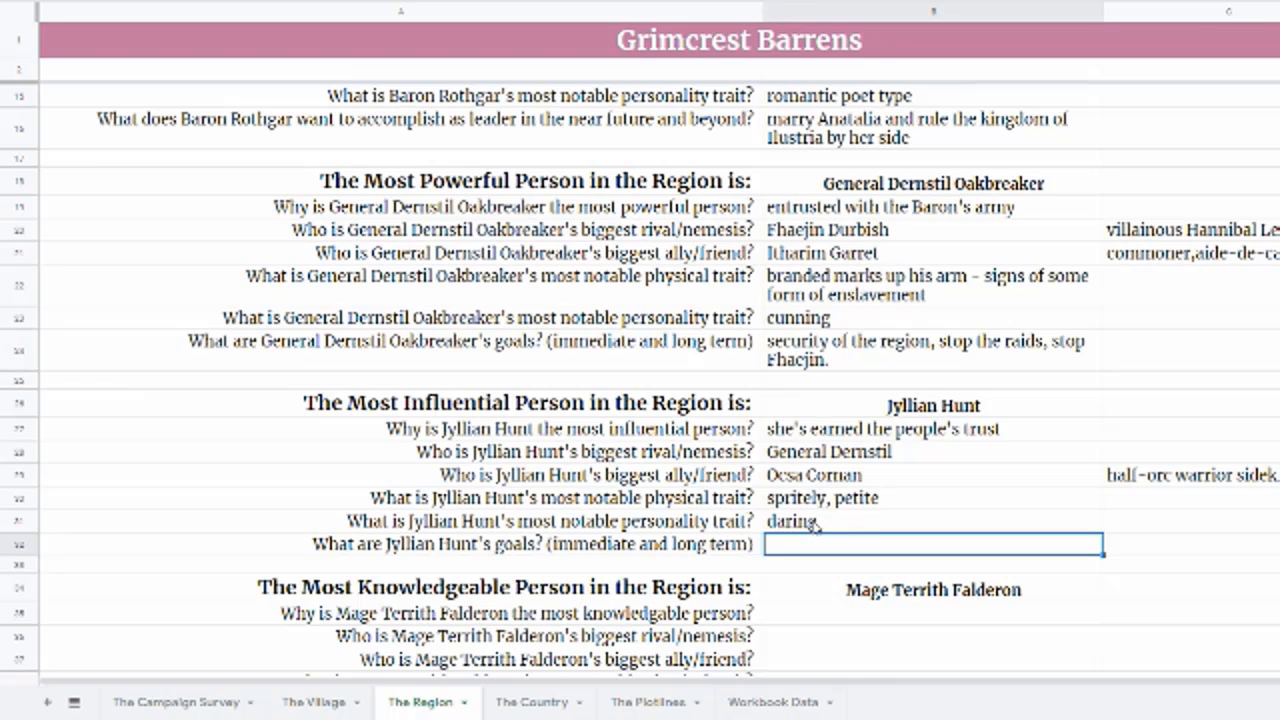
{"action": "left_click", "coordinate": [815, 527]}
{"action": "key", "text": "Return"}
{"action": "type", "text": ","}
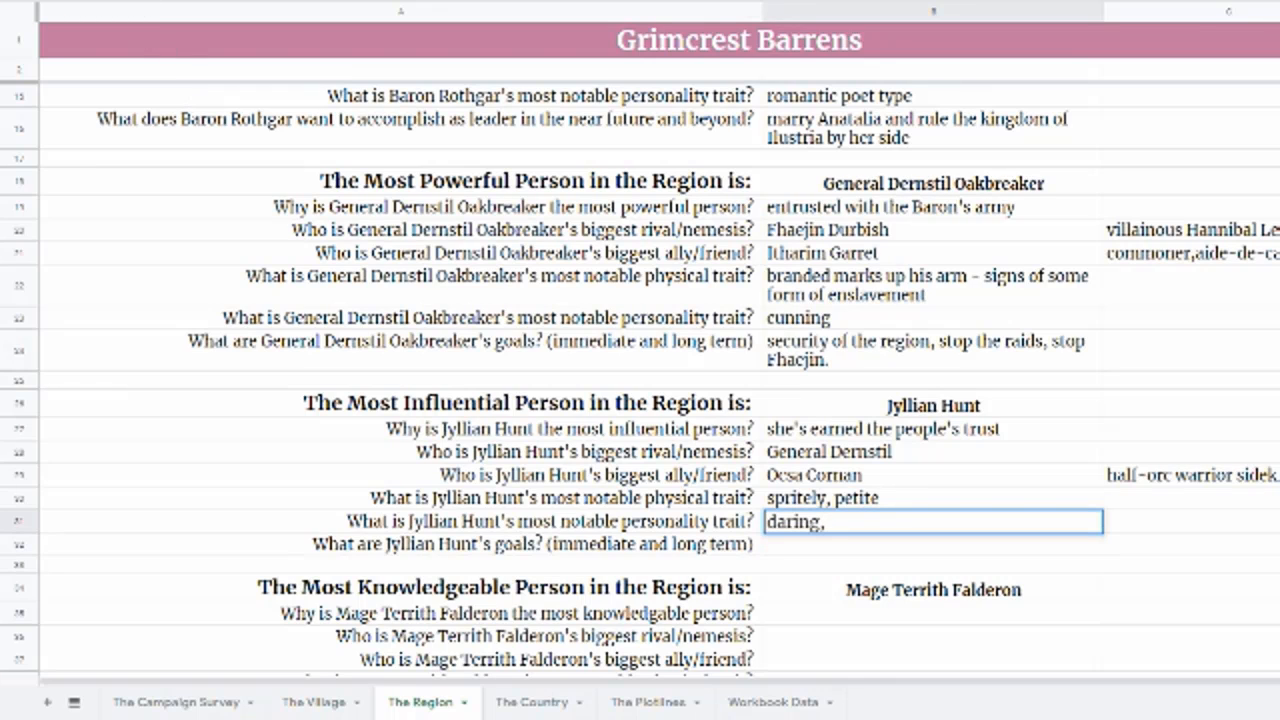
{"action": "type", "text": " fearless"}
{"action": "key", "text": "Return"}
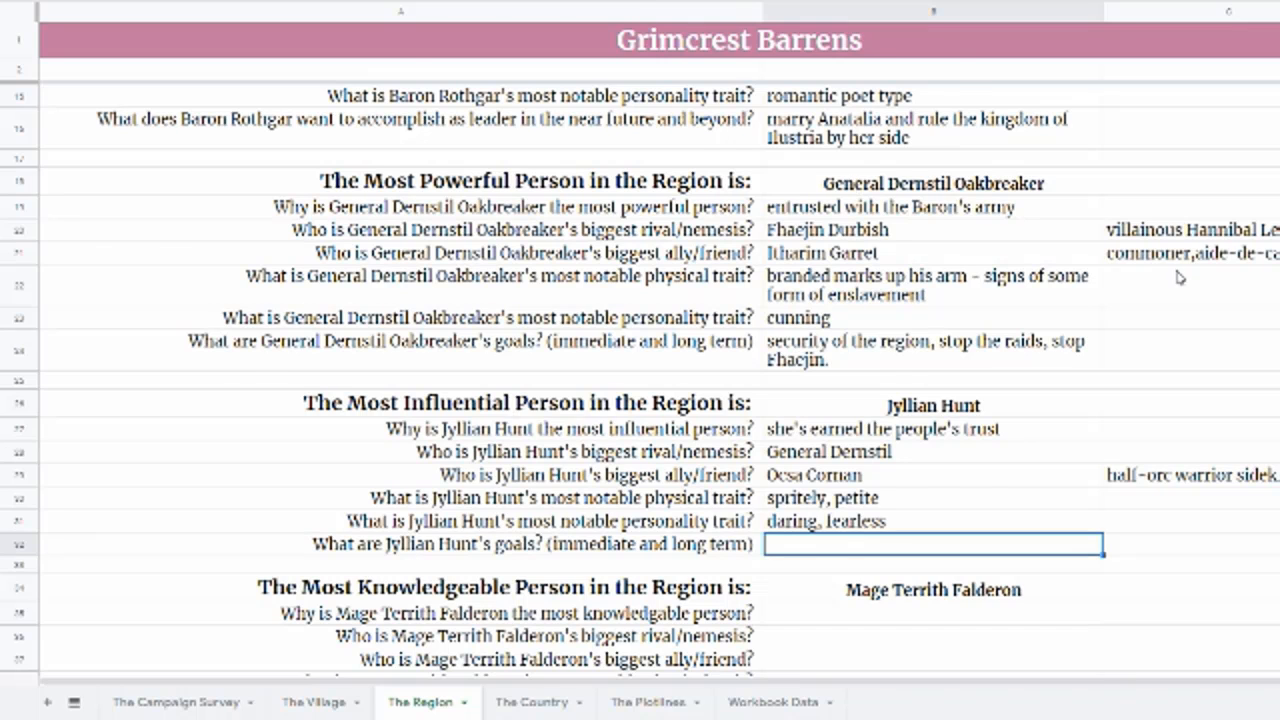
- Answer the most influential person's goals question with "end the corruption of the dominant religion"
{"action": "scroll", "coordinate": [1178, 277], "scroll_direction": "up", "scroll_amount": 2}
{"action": "left_click", "coordinate": [960, 160]}
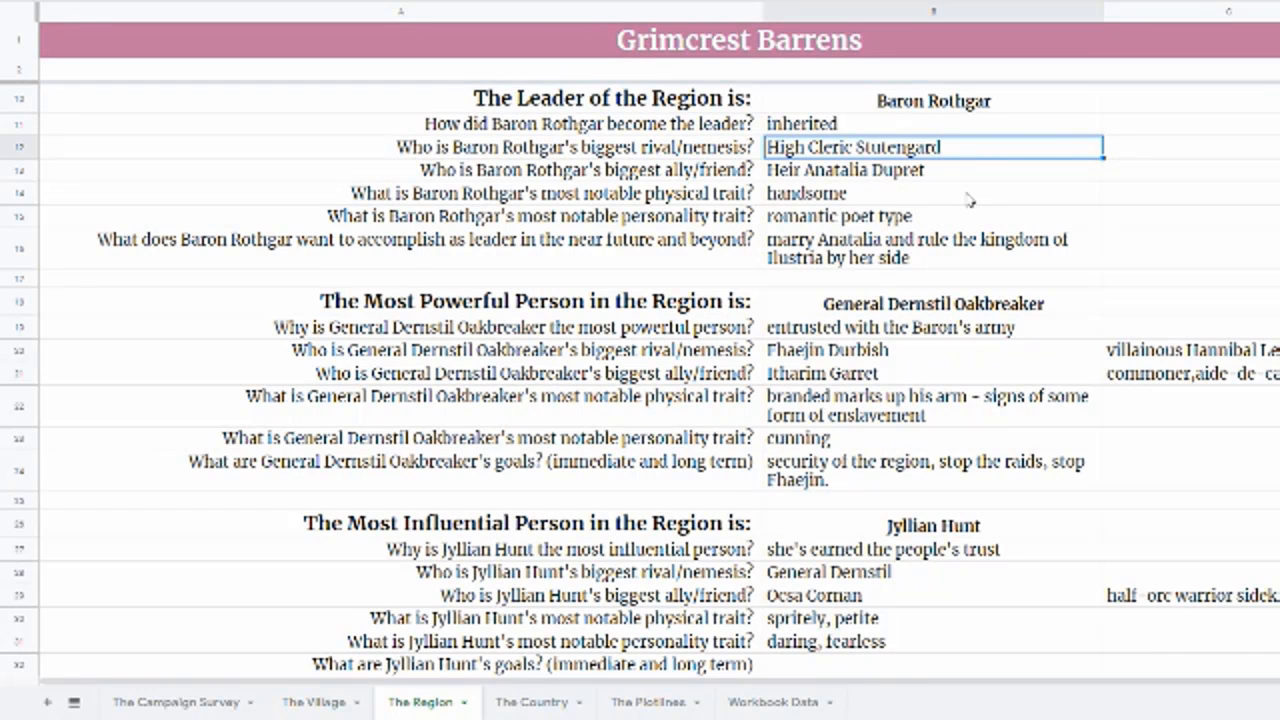
{"action": "scroll", "coordinate": [968, 200], "scroll_direction": "down", "scroll_amount": 2}
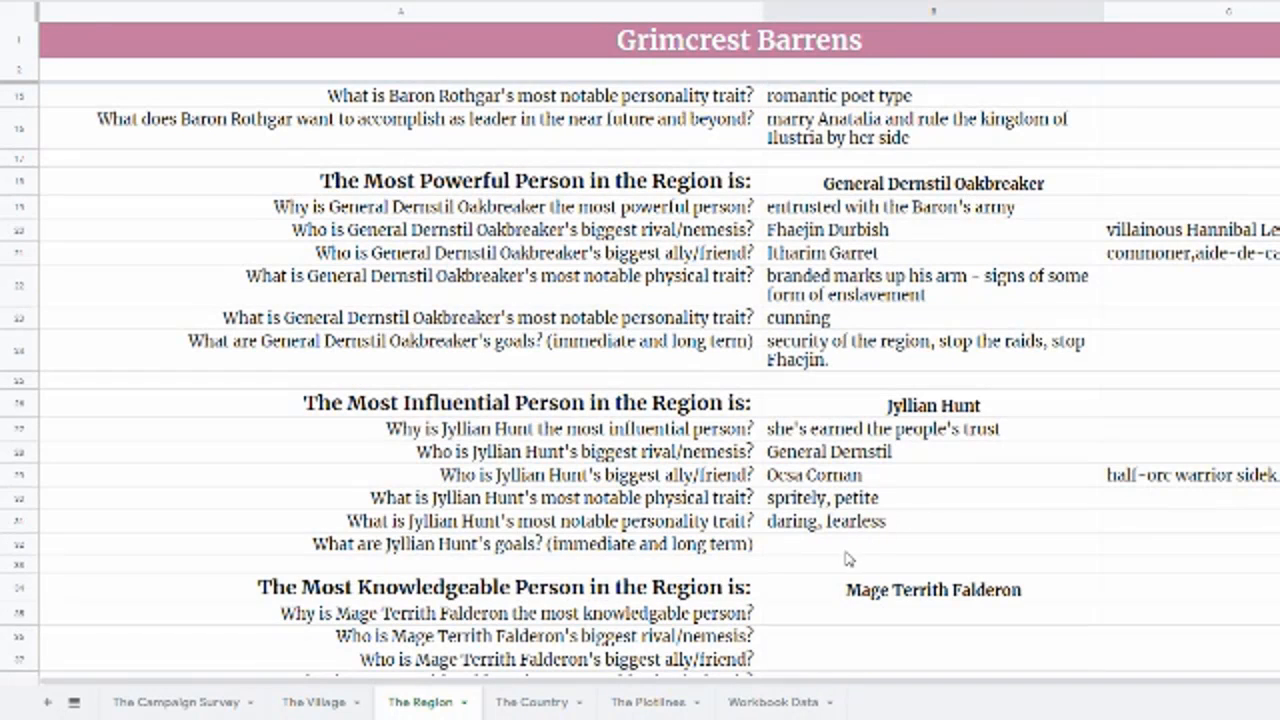
{"action": "left_click", "coordinate": [845, 549]}
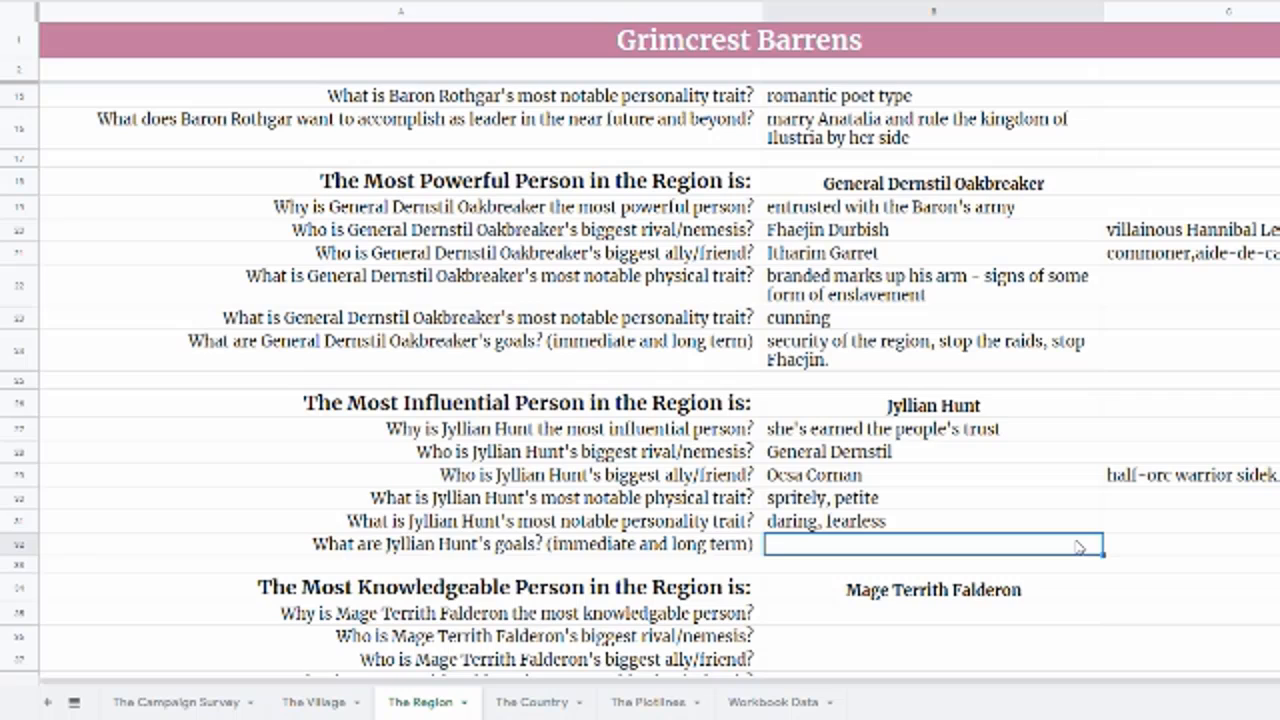
{"action": "type", "text": "end the corr"}
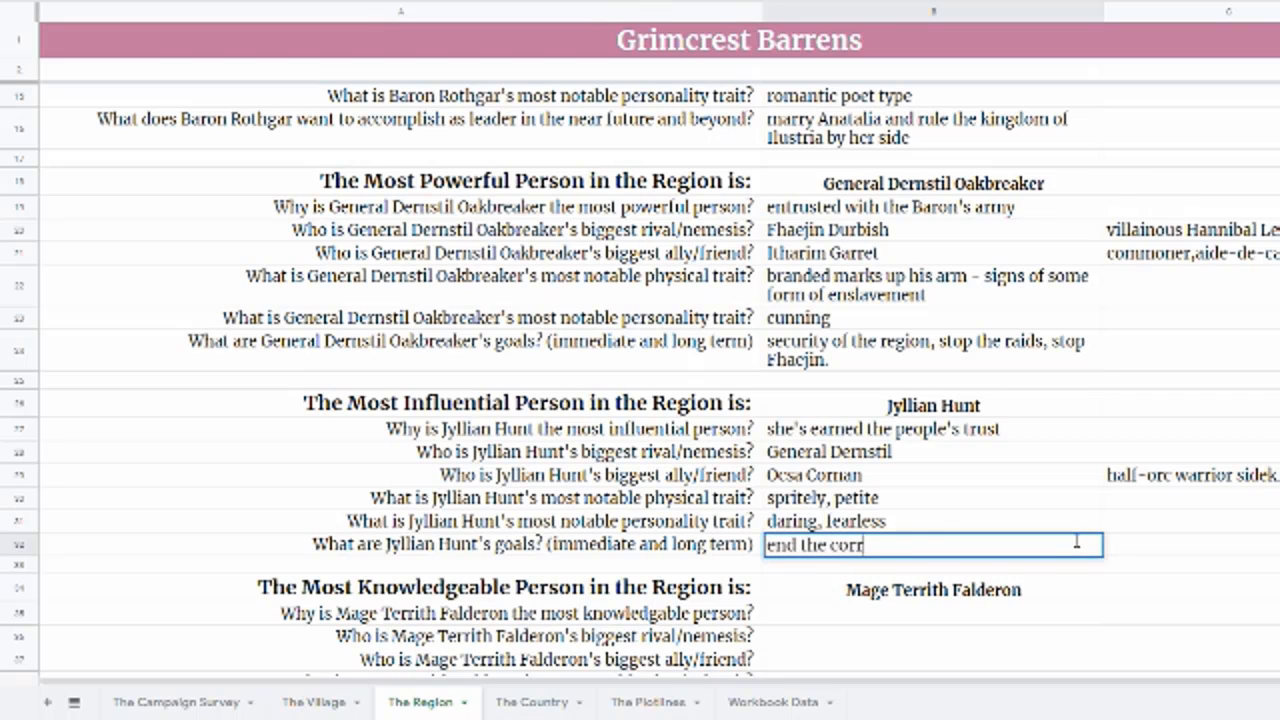
{"action": "type", "text": "uption of the doinan"}
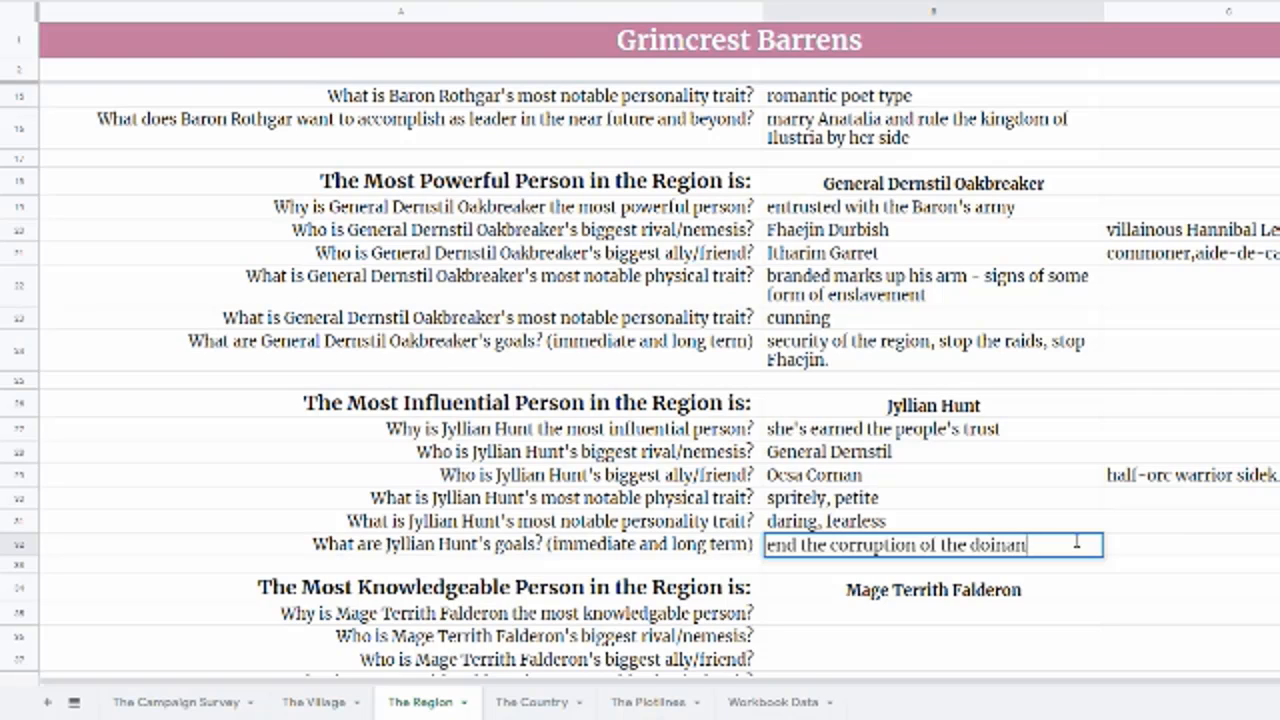
{"action": "key", "text": "BackSpace"}
{"action": "key", "text": "BackSpace"}
{"action": "key", "text": "BackSpace"}
{"action": "key", "text": "BackSpace"}
{"action": "type", "text": "minant r"}
{"action": "type", "text": "eligion"}
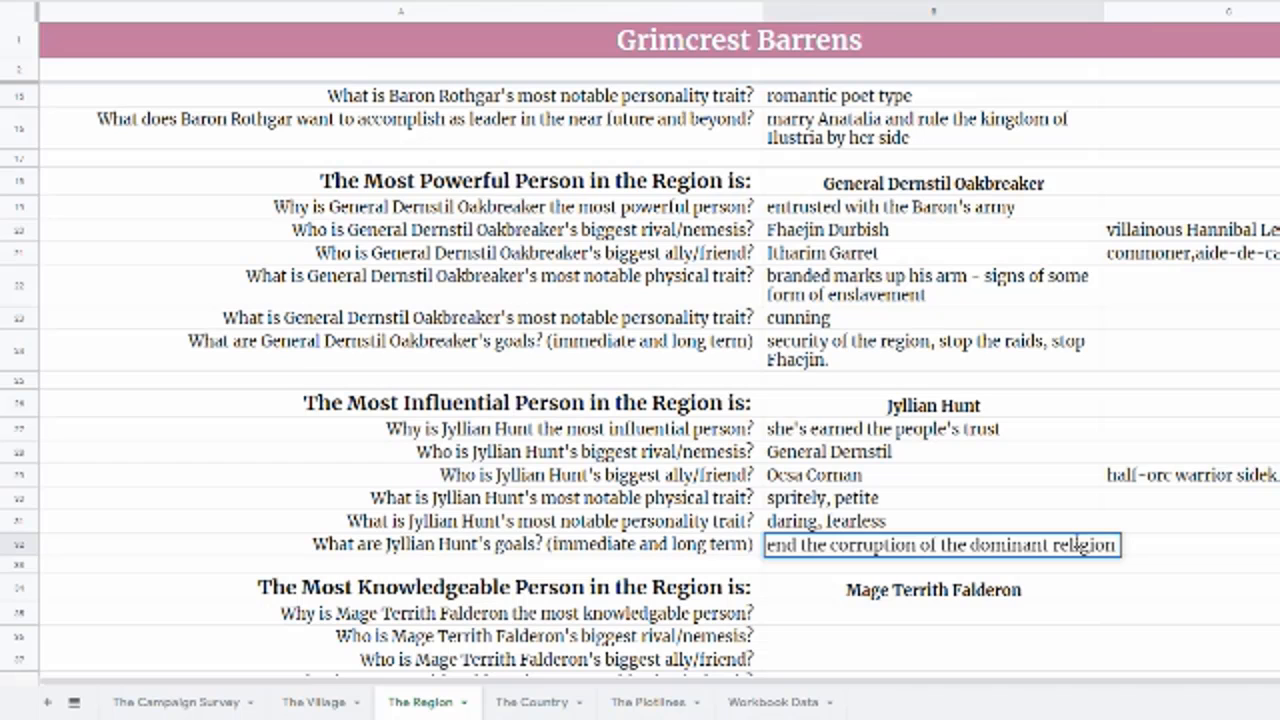
{"action": "key", "text": "Return"}
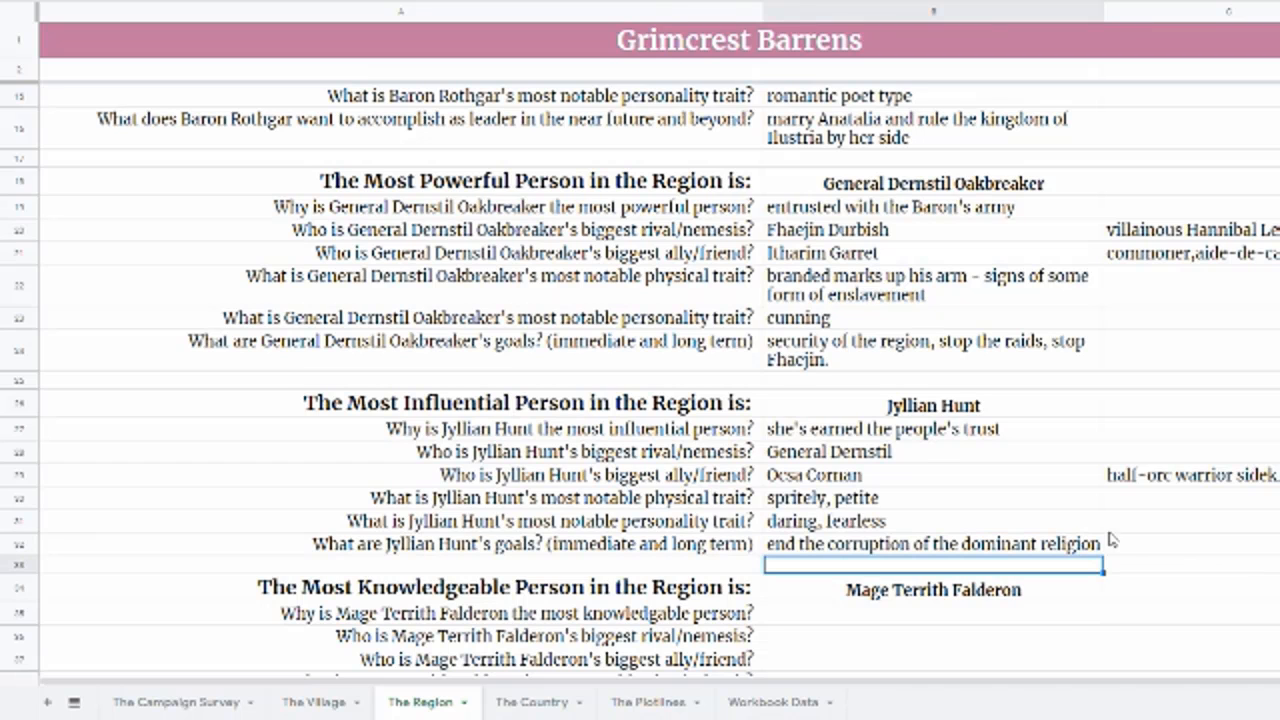
- Enter "well traveled;old adventurer" as the reason the Mage is the region's most knowledgeable person
{"action": "scroll", "coordinate": [1068, 603], "scroll_direction": "down", "scroll_amount": 1}
{"action": "scroll", "coordinate": [1068, 603], "scroll_direction": "down", "scroll_amount": 2}
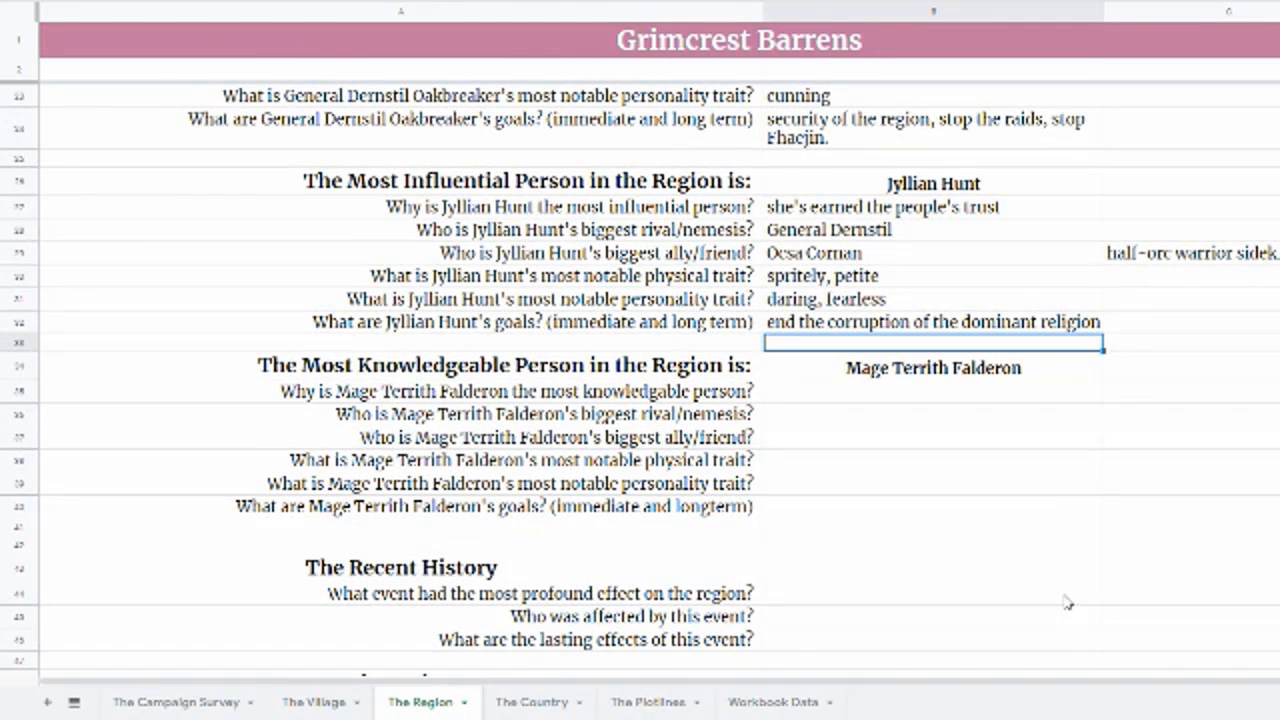
{"action": "left_click", "coordinate": [878, 394]}
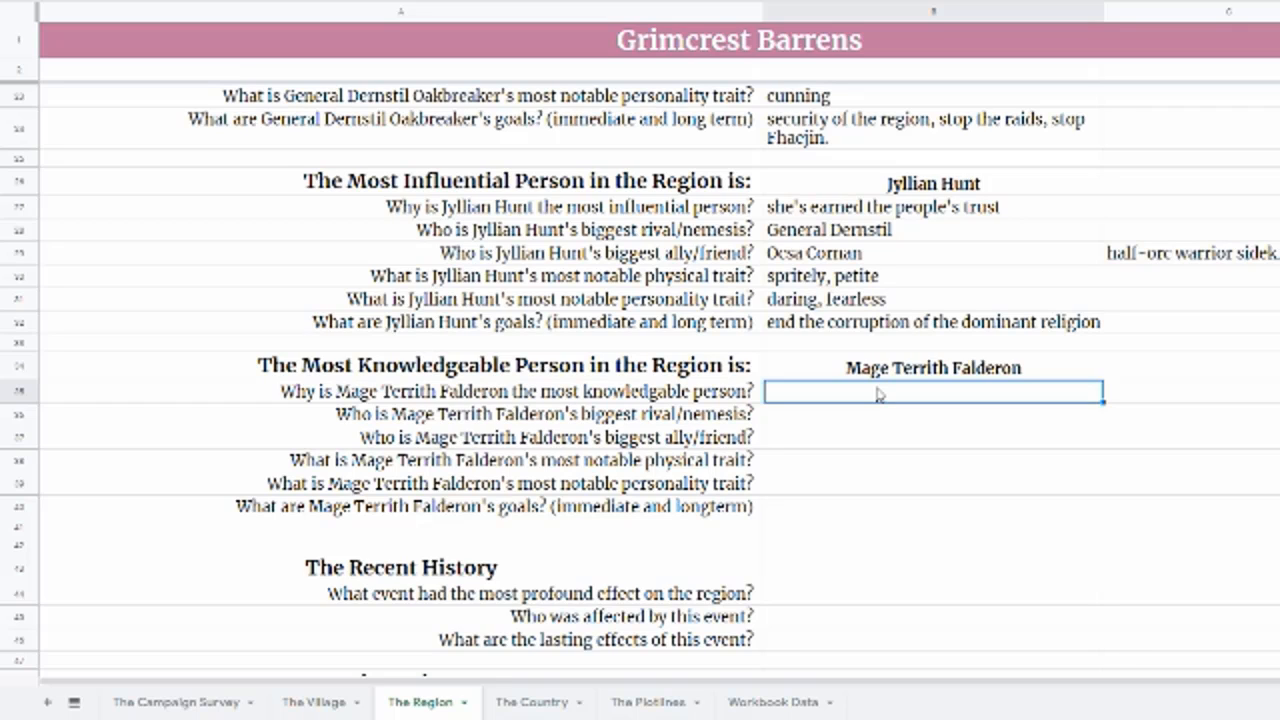
{"action": "type", "text": "well traveled"}
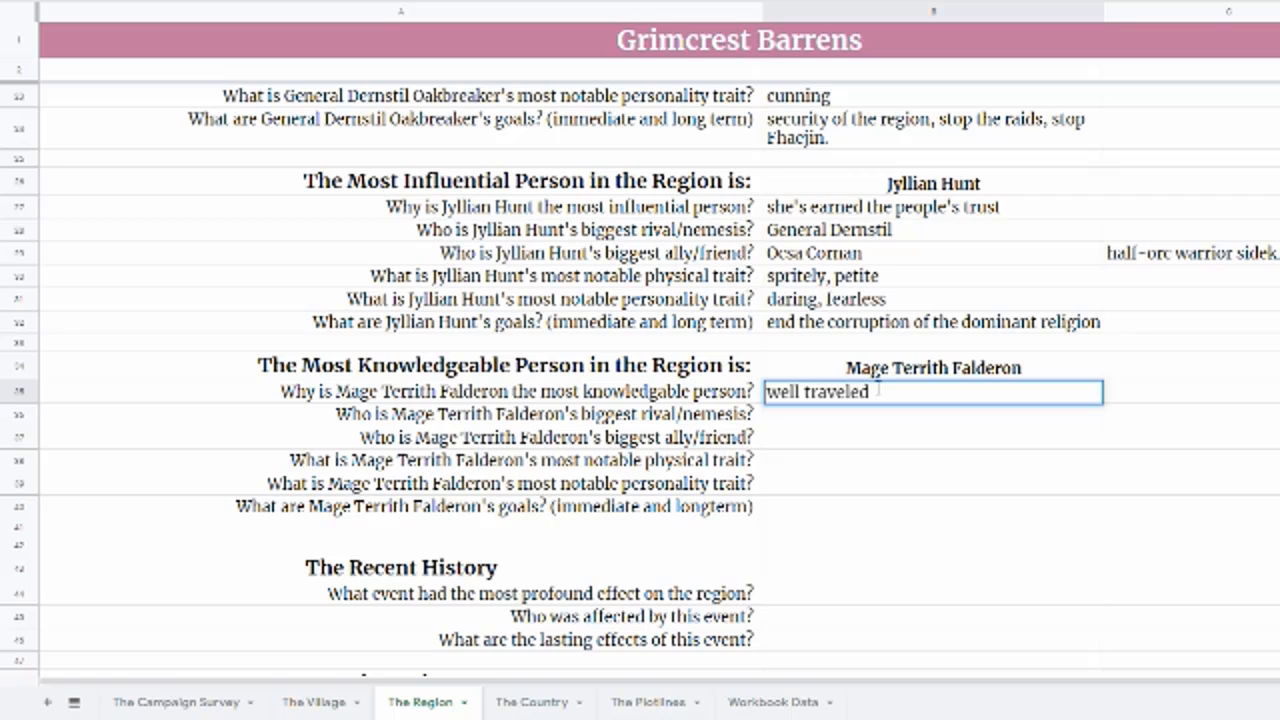
{"action": "key", "text": "Return"}
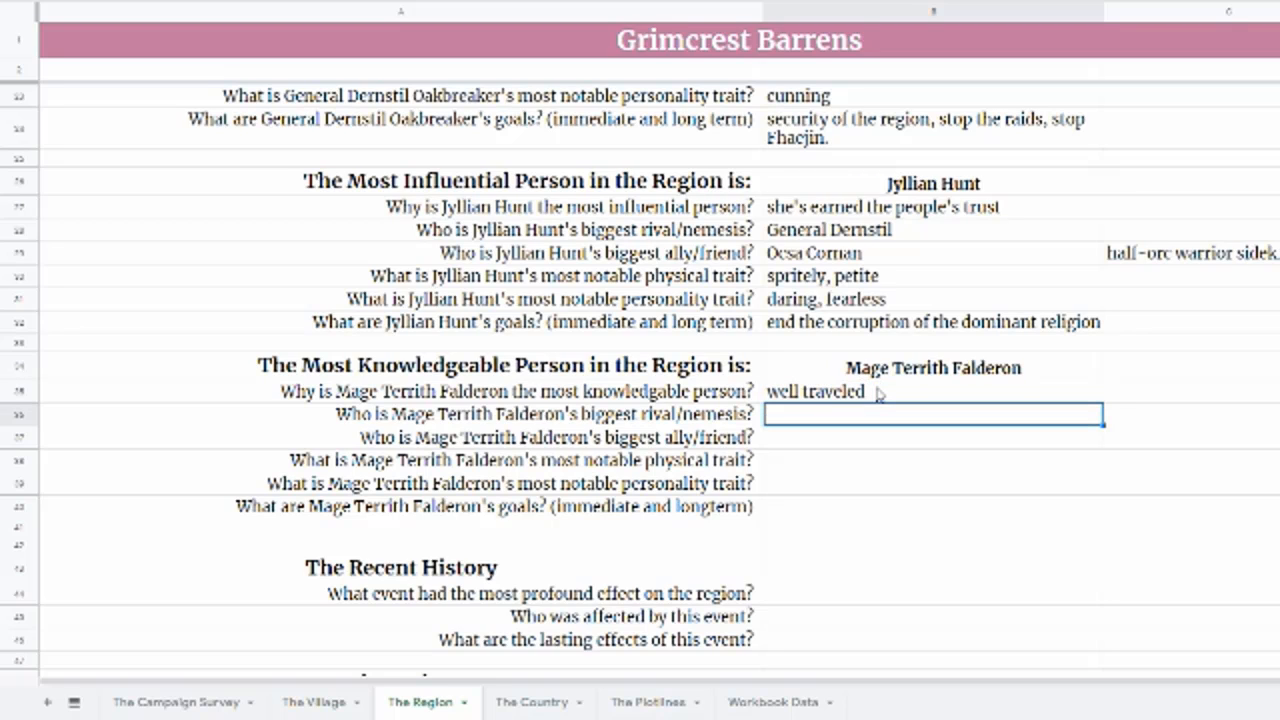
{"action": "key", "text": "Up"}
{"action": "key", "text": "Return"}
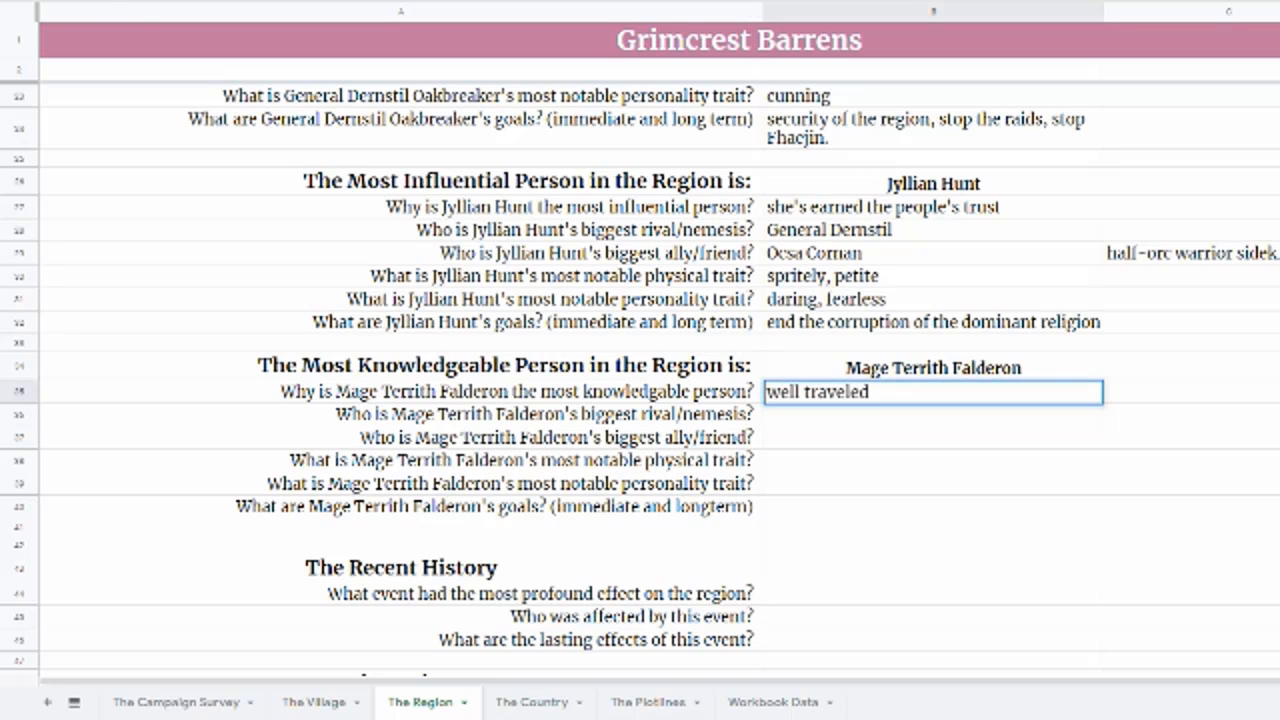
{"action": "type", "text": ";old adventurer"}
{"action": "key", "text": "Return"}
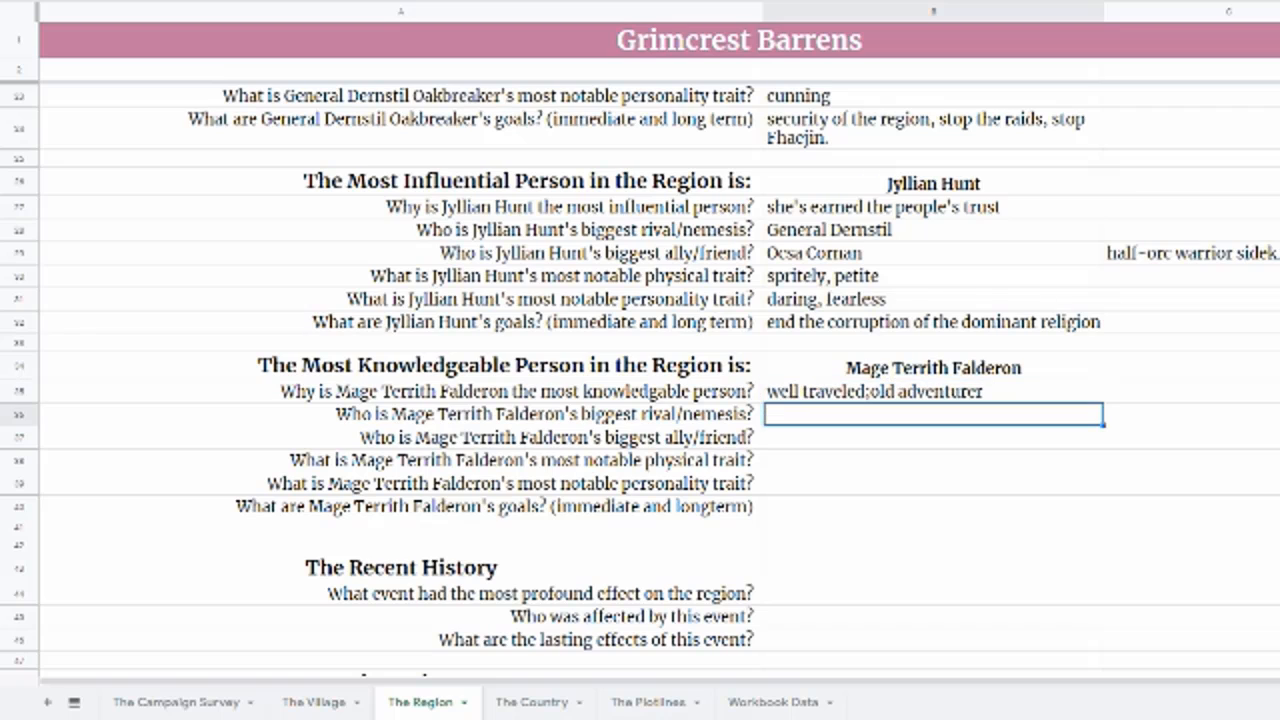
{"action": "left_click", "coordinate": [932, 400]}
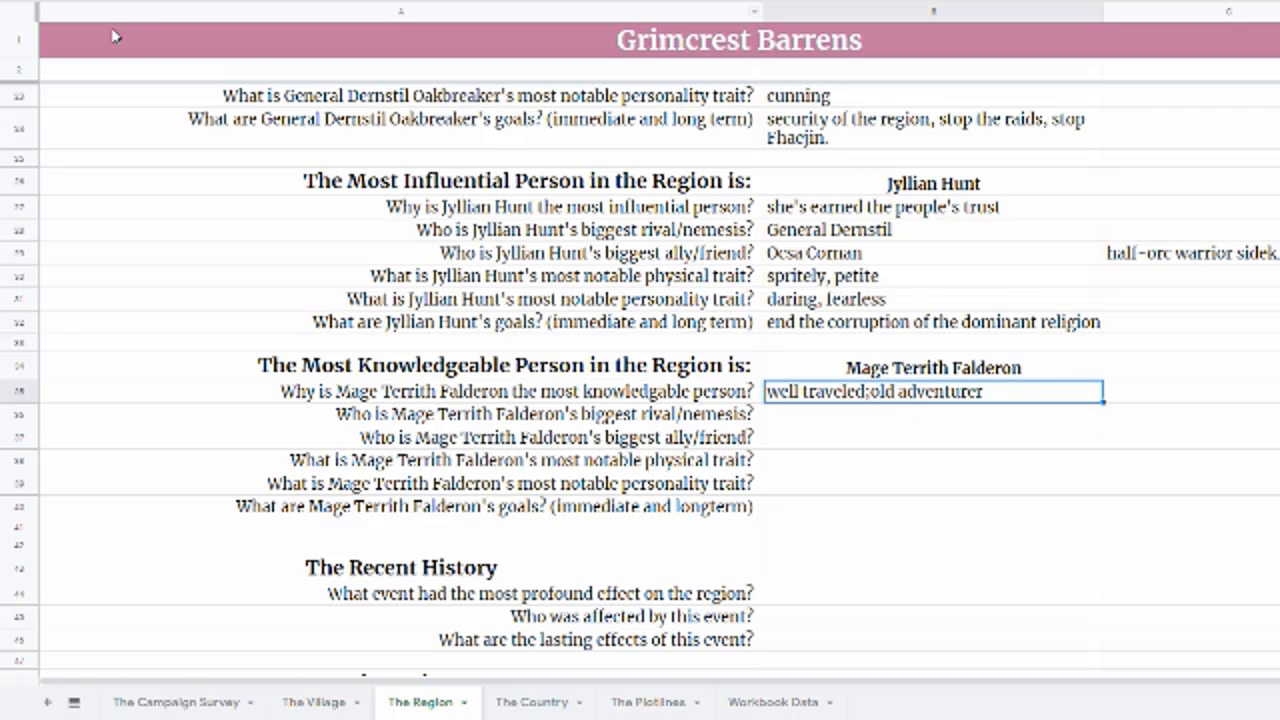
- Correct the reason for the region's most knowledgeable person to read "well traveled; old adventurer"
{"action": "left_click", "coordinate": [136, 1]}
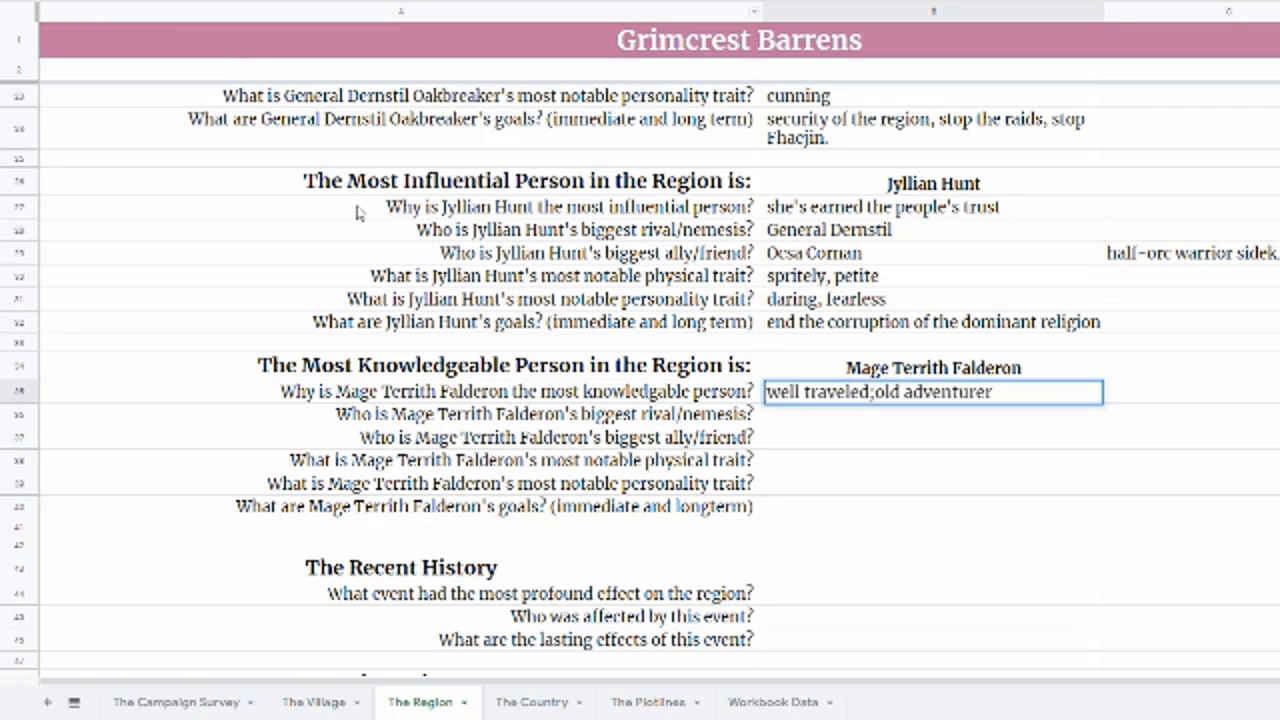
{"action": "left_click", "coordinate": [947, 523]}
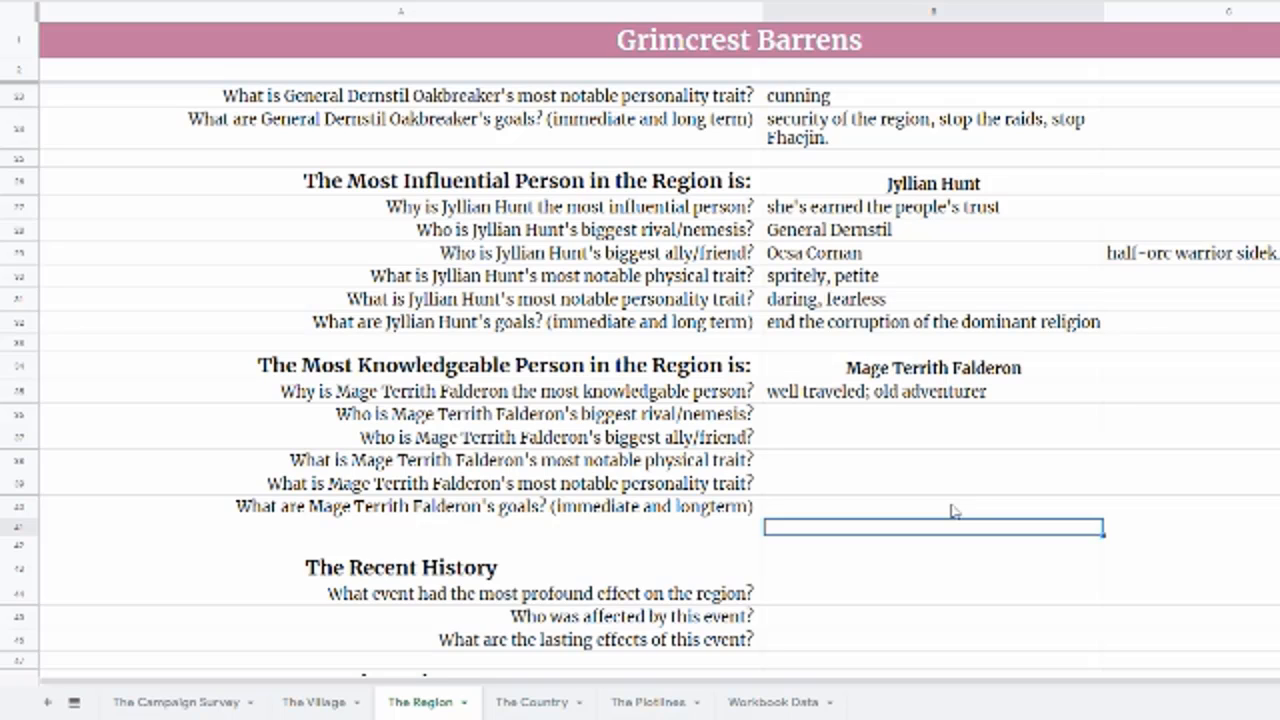
- Enter the title "High Mage" and the character's full name as the most knowledgeable person's biggest rival
{"action": "left_click", "coordinate": [846, 422]}
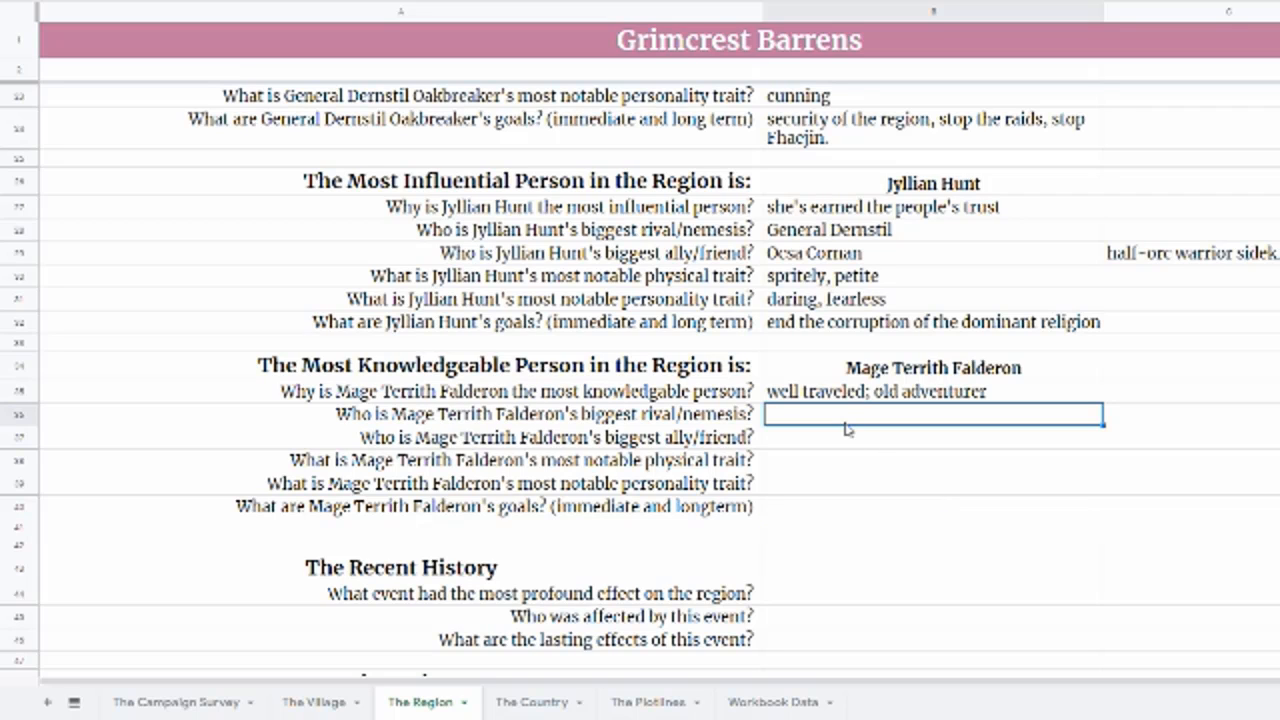
{"action": "type", "text": "high"}
{"action": "key", "text": "BackSpace"}
{"action": "key", "text": "BackSpace"}
{"action": "key", "text": "BackSpace"}
{"action": "key", "text": "BackSpace"}
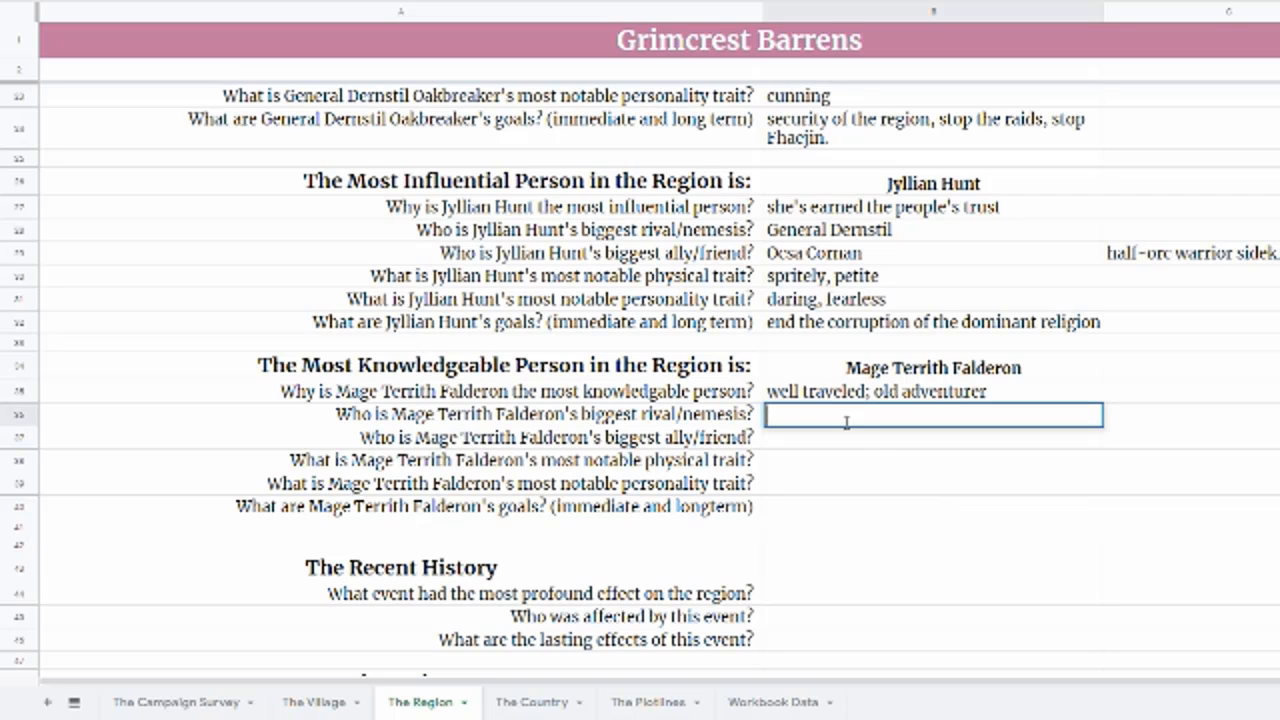
{"action": "type", "text": "High Mage"}
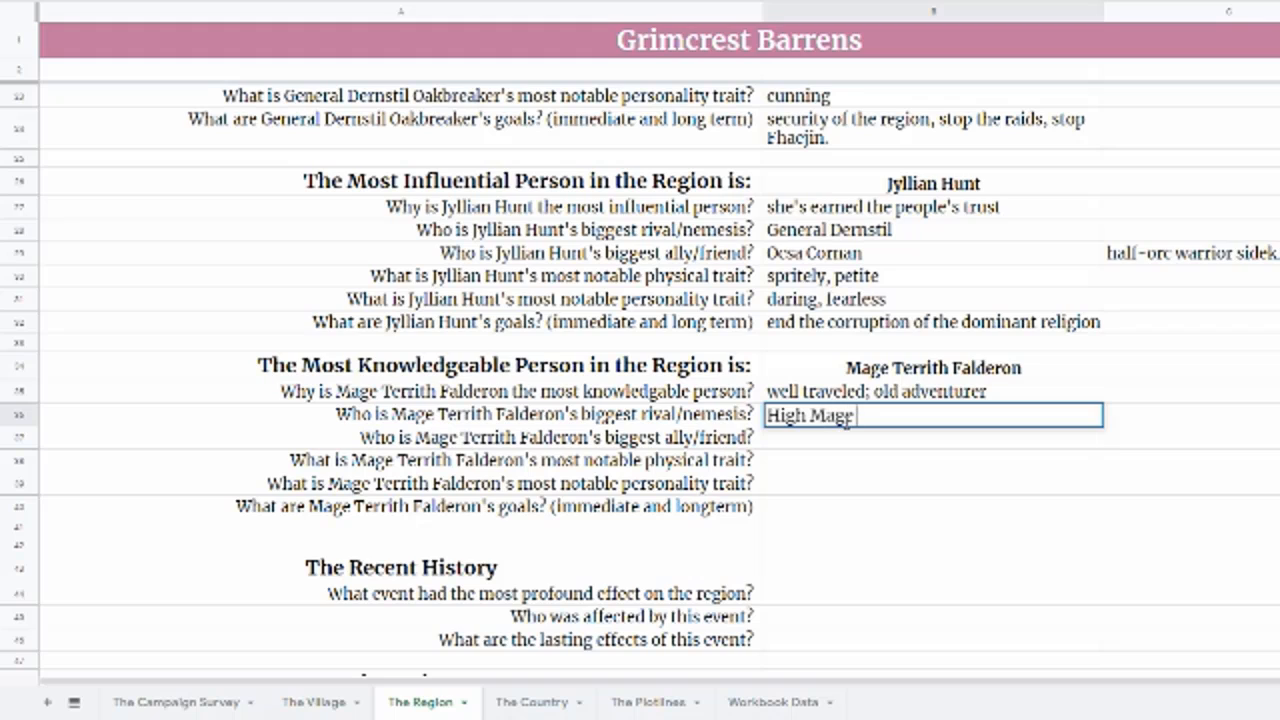
{"action": "type", "text": " Brutan Anadil"}
{"action": "key", "text": "Return"}
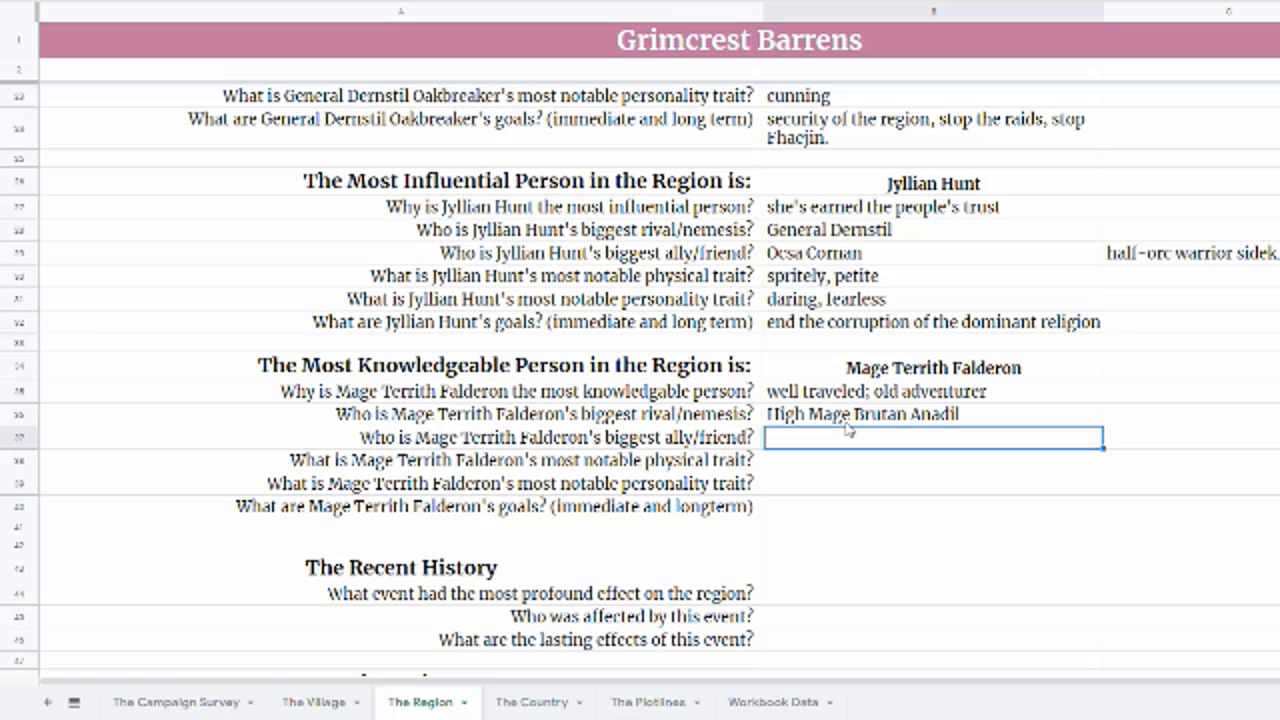
- Correct the spelling of the High Mage's first name by changing its "a" to "o"
{"action": "left_click", "coordinate": [853, 416]}
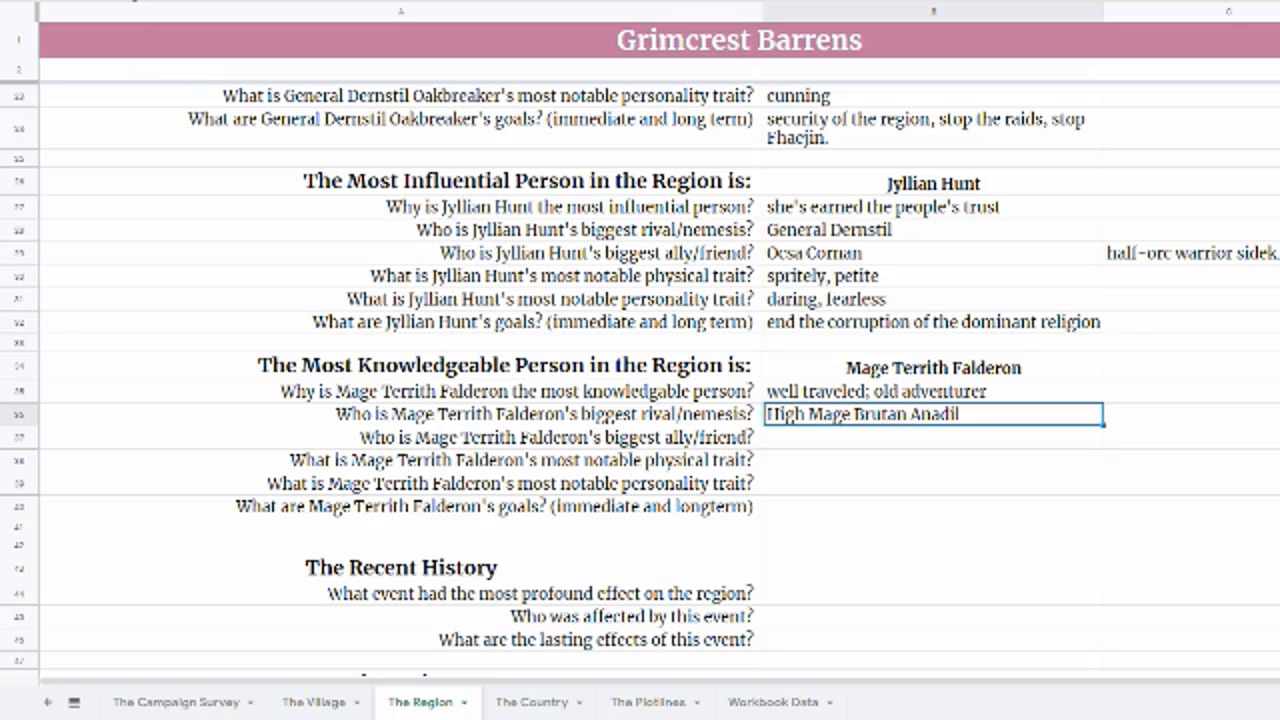
{"action": "key", "text": "Return"}
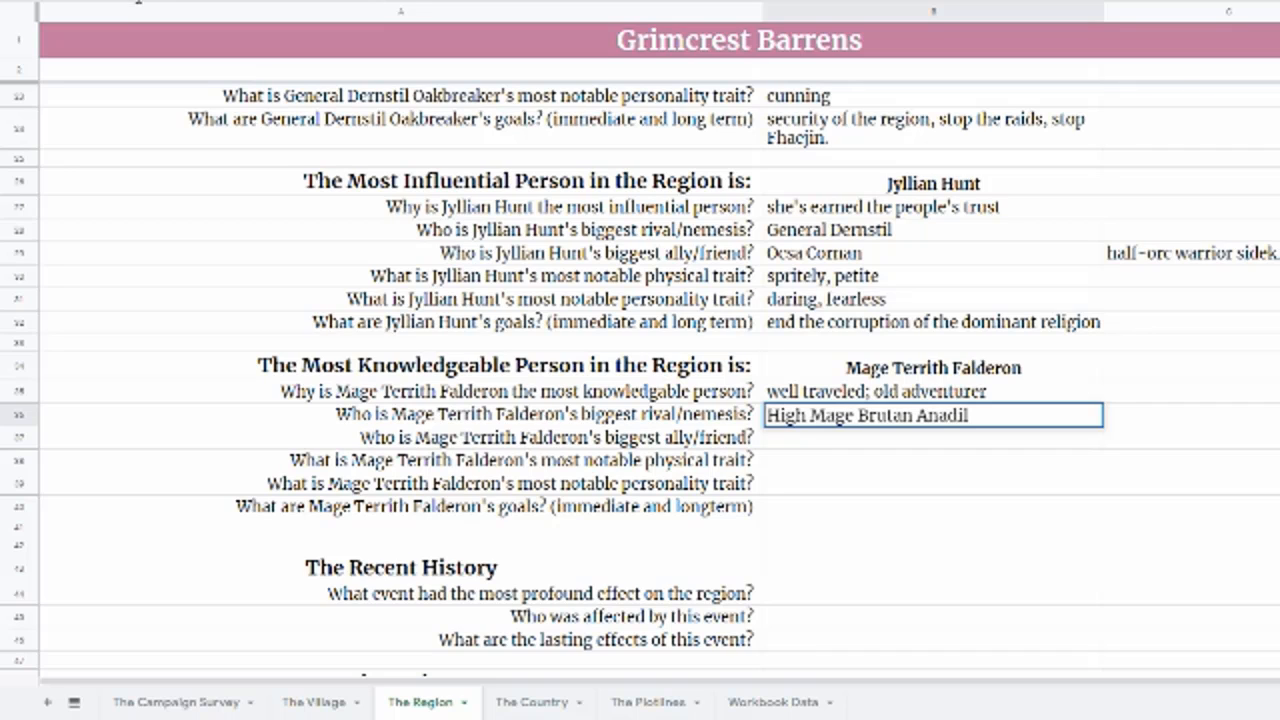
{"action": "key", "text": "BackSpace"}
{"action": "type", "text": "o"}
{"action": "left_click", "coordinate": [977, 480]}
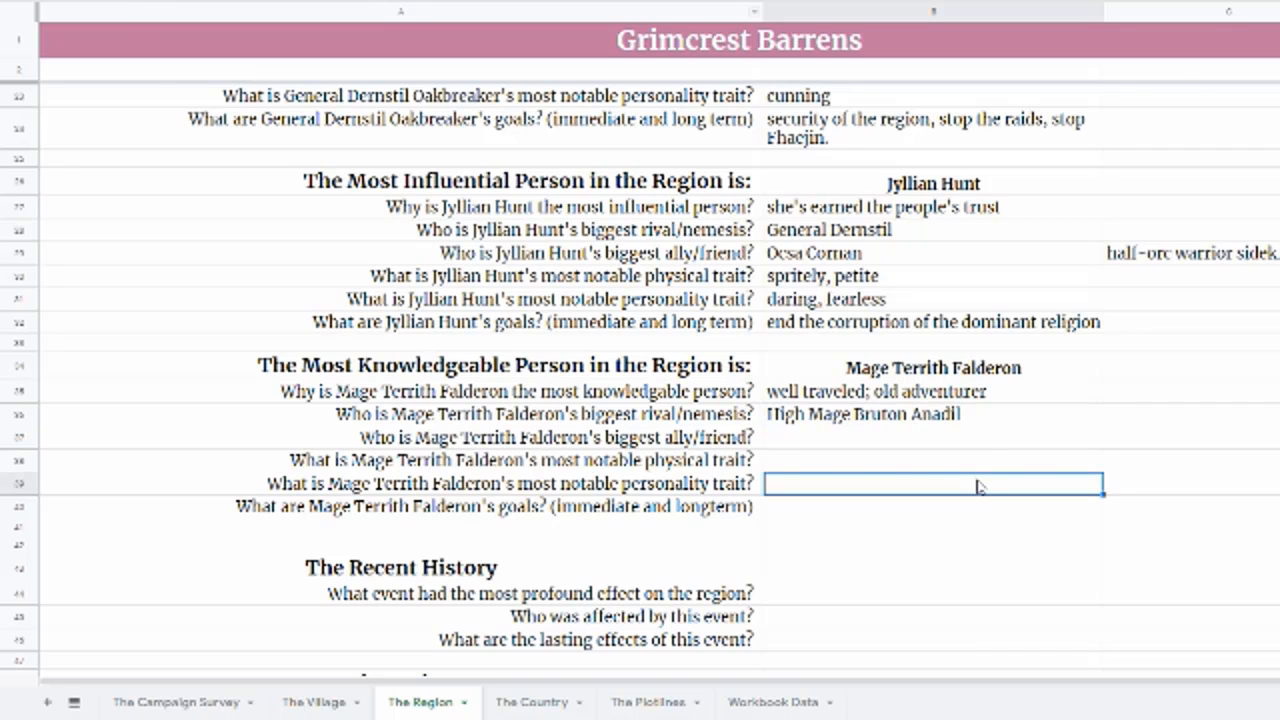
- Add a note beside the High Mage's name describing the rival, beginning "head master at a magi"
{"action": "left_click", "coordinate": [861, 422]}
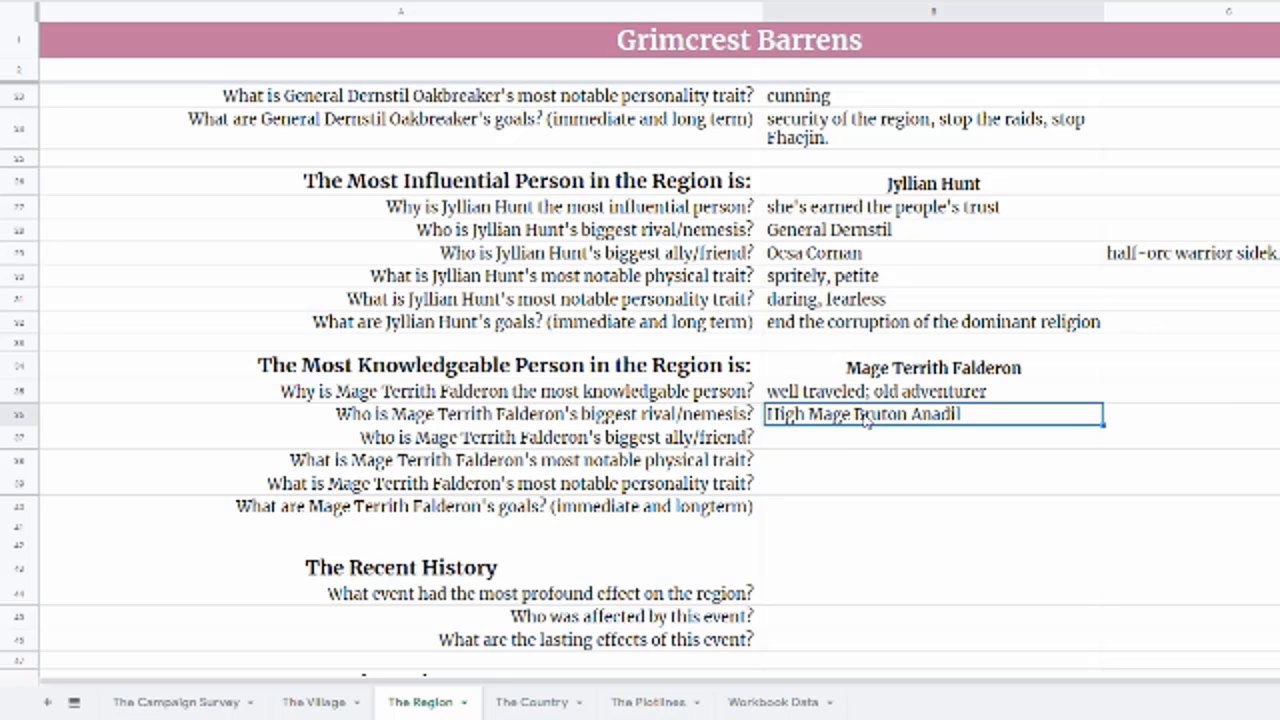
{"action": "left_click", "coordinate": [1172, 424]}
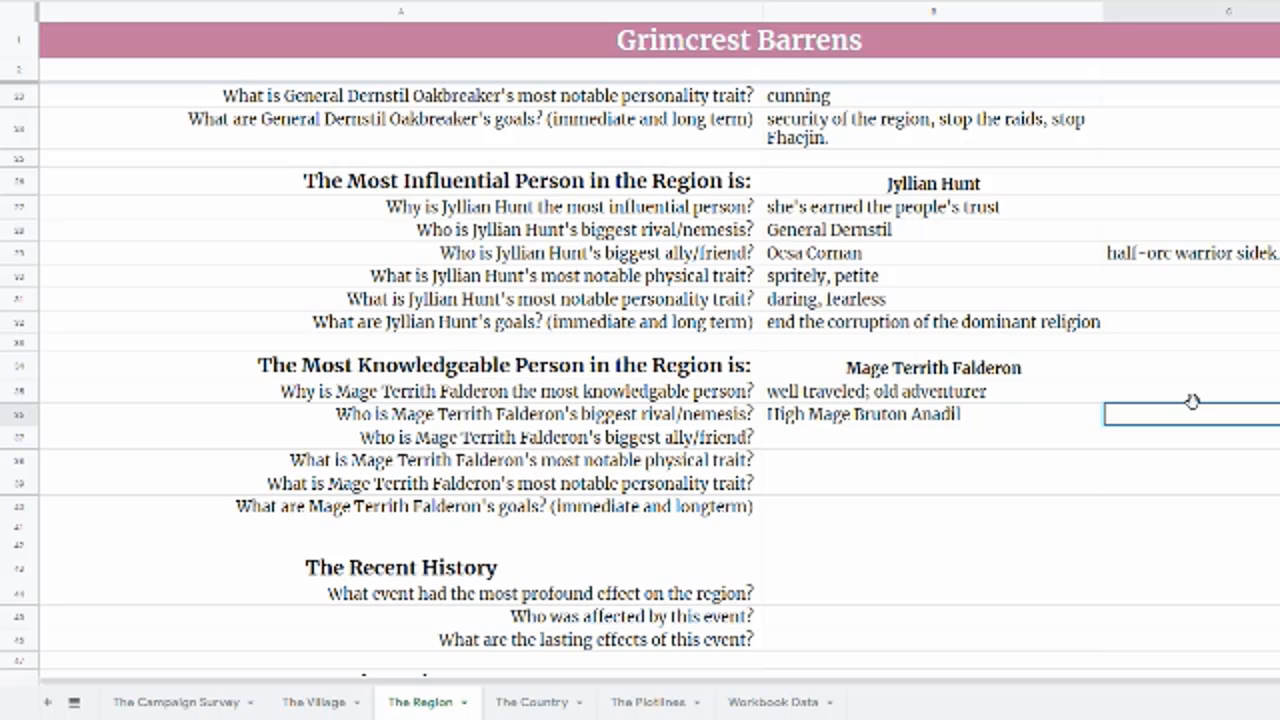
{"action": "type", "text": "head master"}
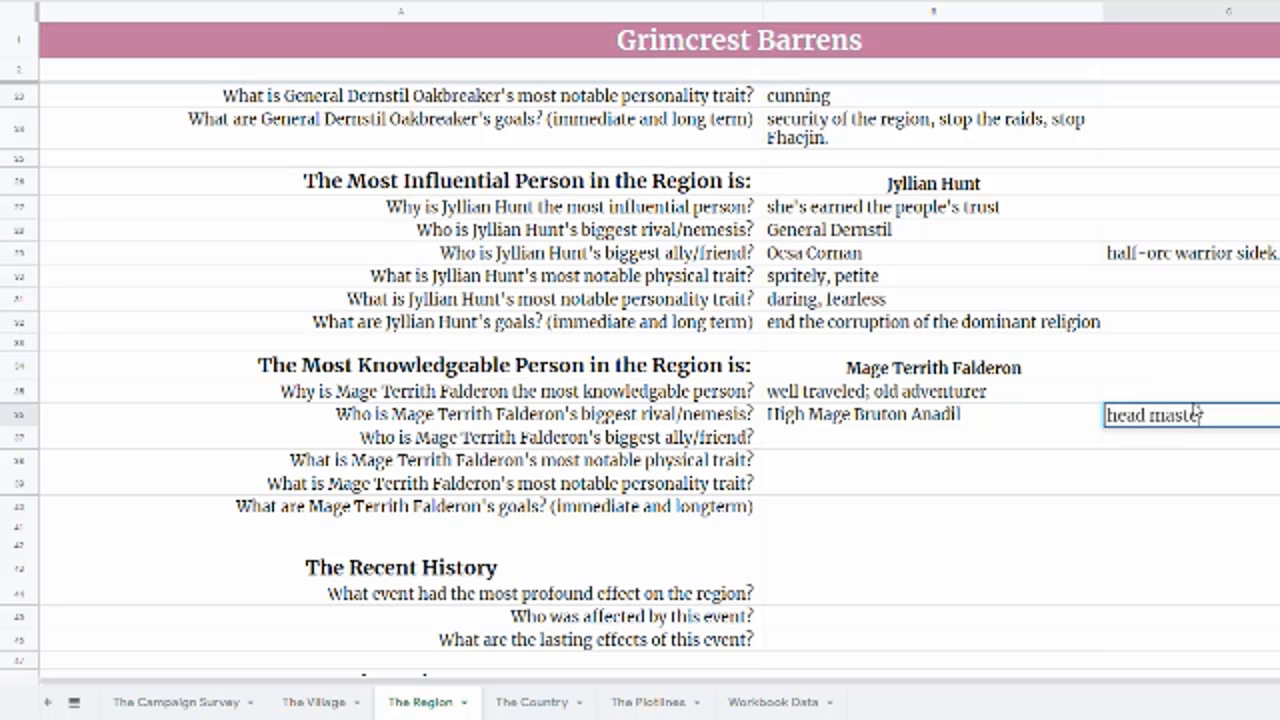
{"action": "type", "text": " at a mag"}
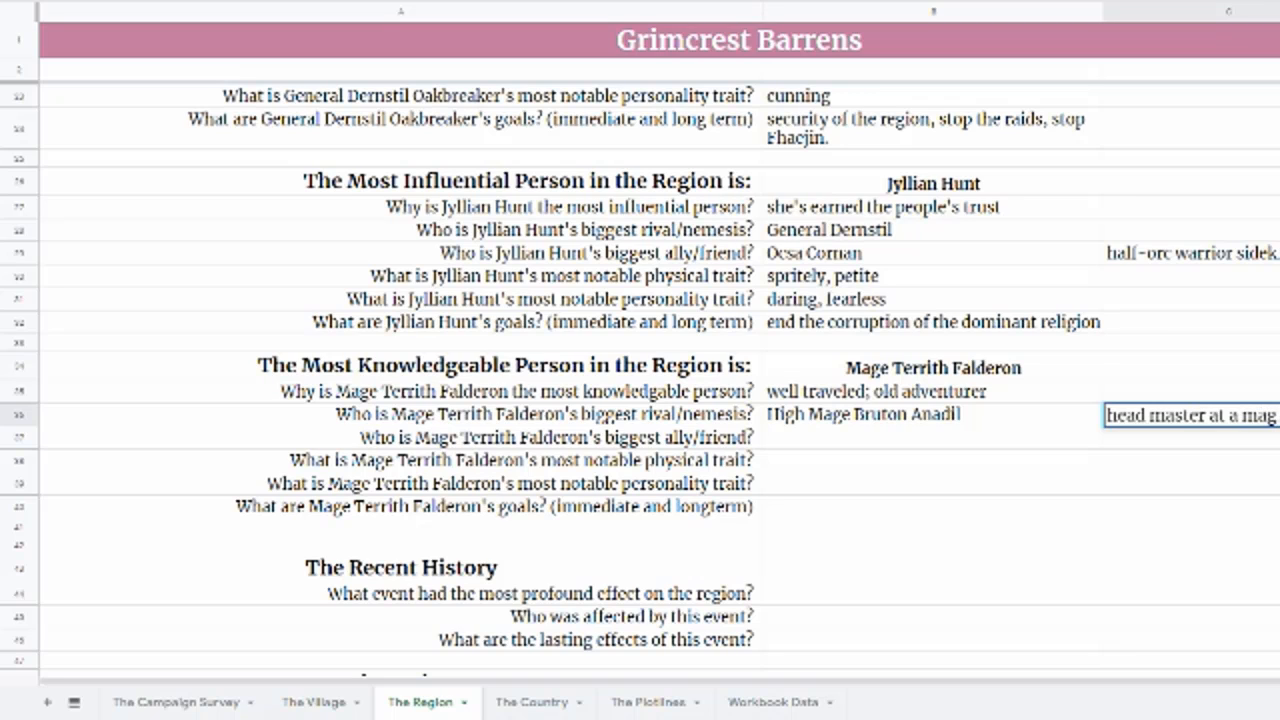
{"action": "type", "text": "i"}
{"action": "key", "text": "Return"}
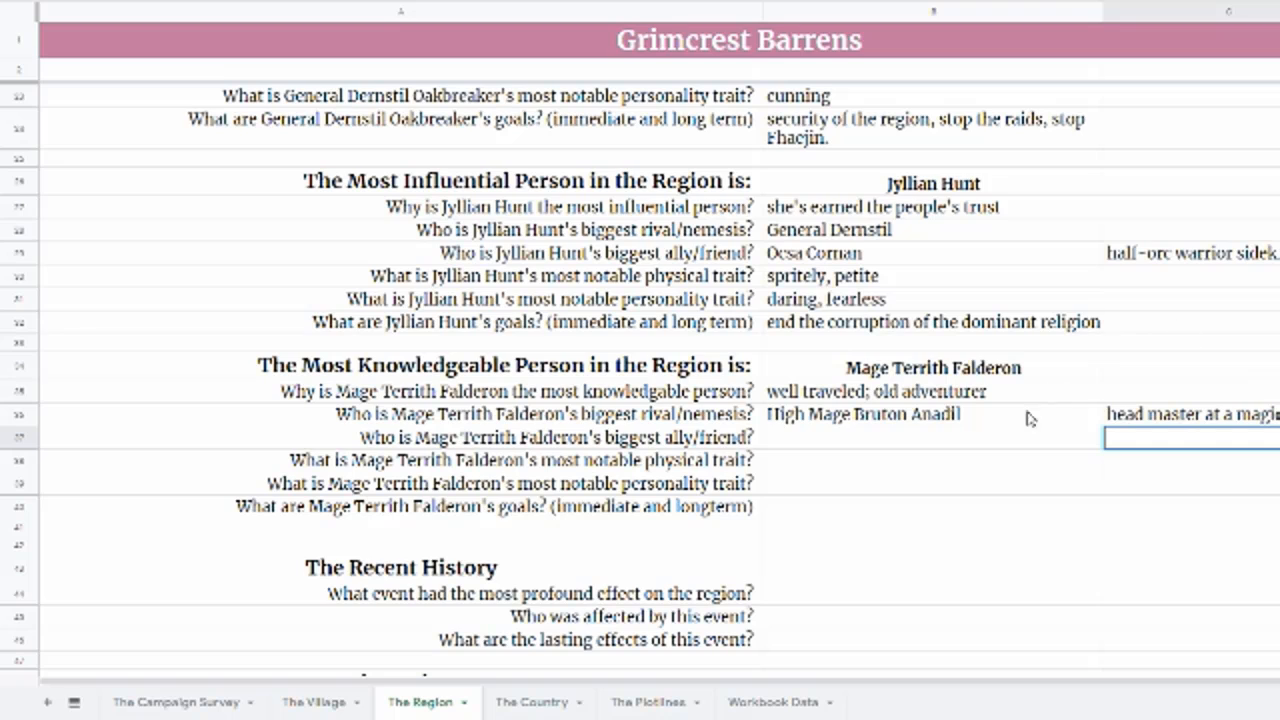
- Enter "intelligent dancing sword" as the most knowledgeable person's biggest ally
{"action": "left_click", "coordinate": [993, 440]}
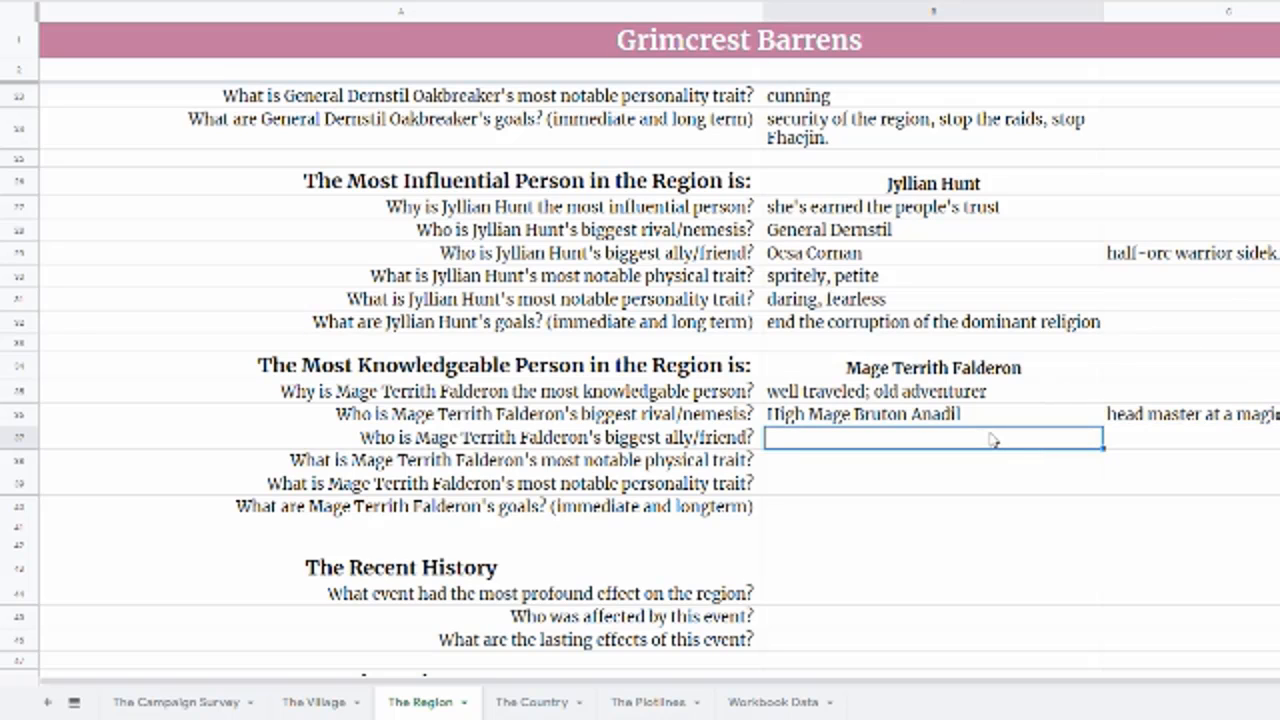
{"action": "type", "text": "intelligen"}
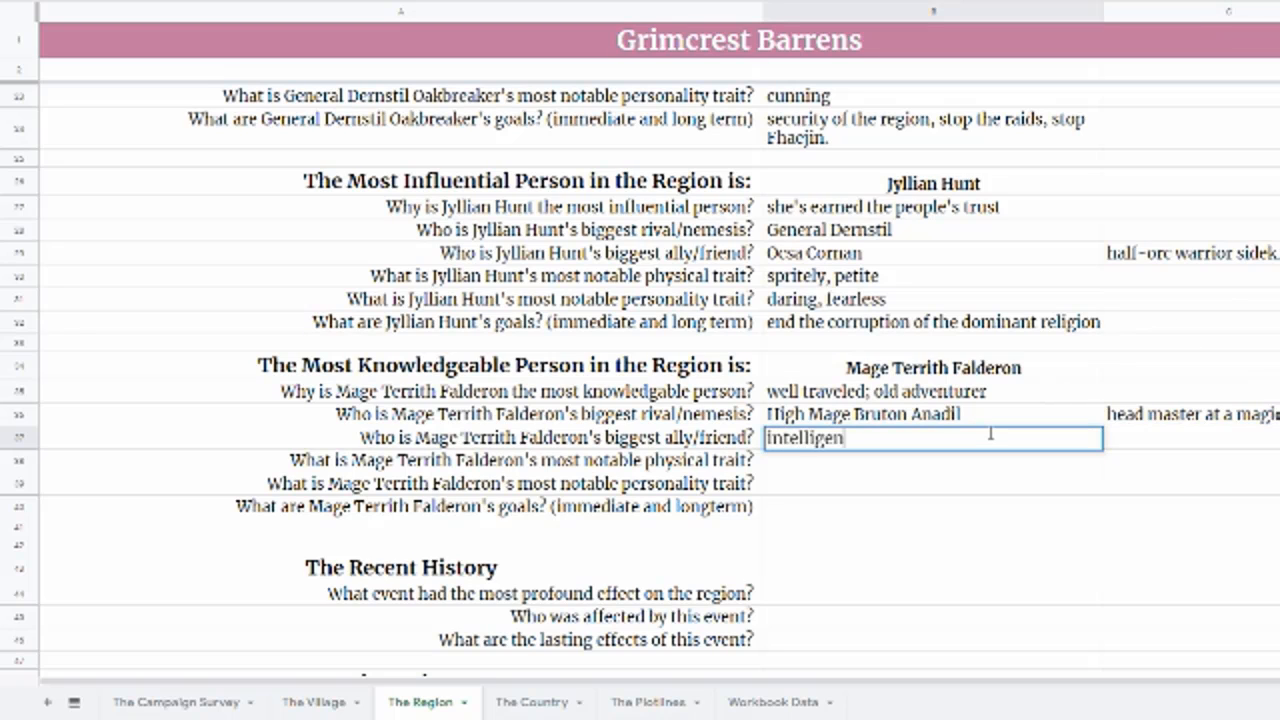
{"action": "type", "text": "t dancing sword"}
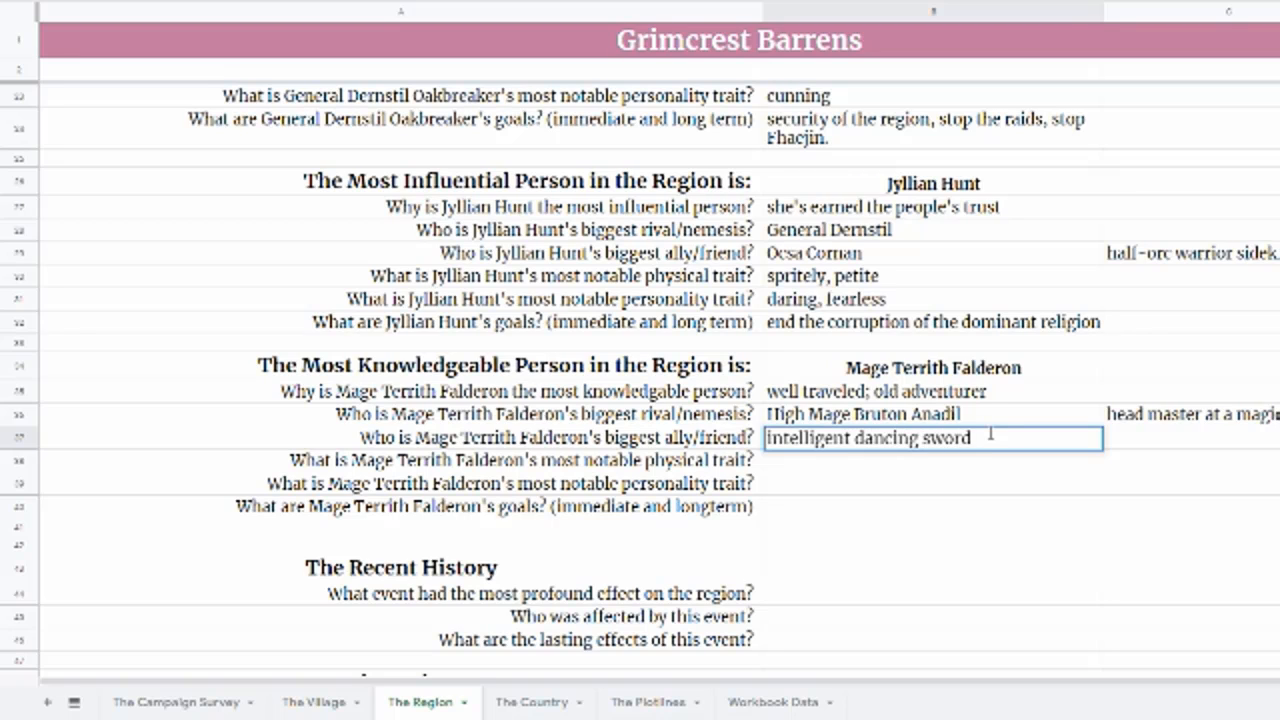
{"action": "key", "text": "Tab"}
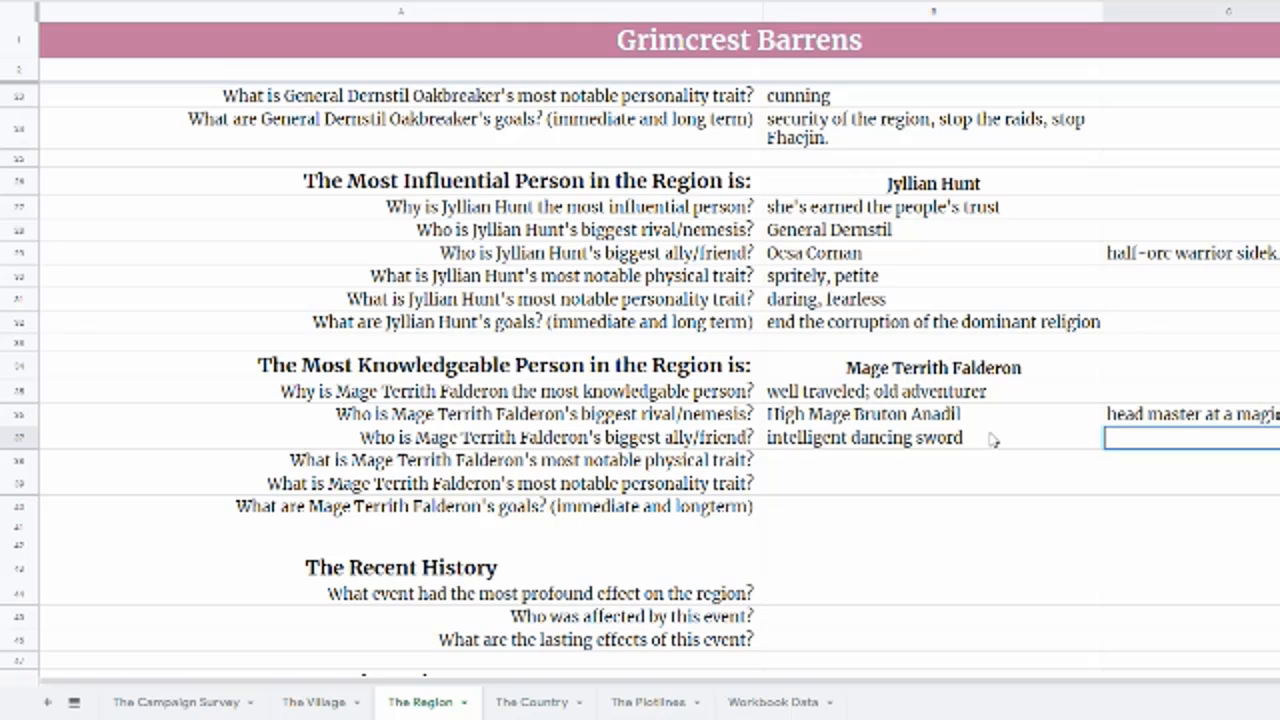
- Enter "walks with a limp, relies on a staff to walk" as the most knowledgeable person's notable physical trait
{"action": "left_click", "coordinate": [790, 461]}
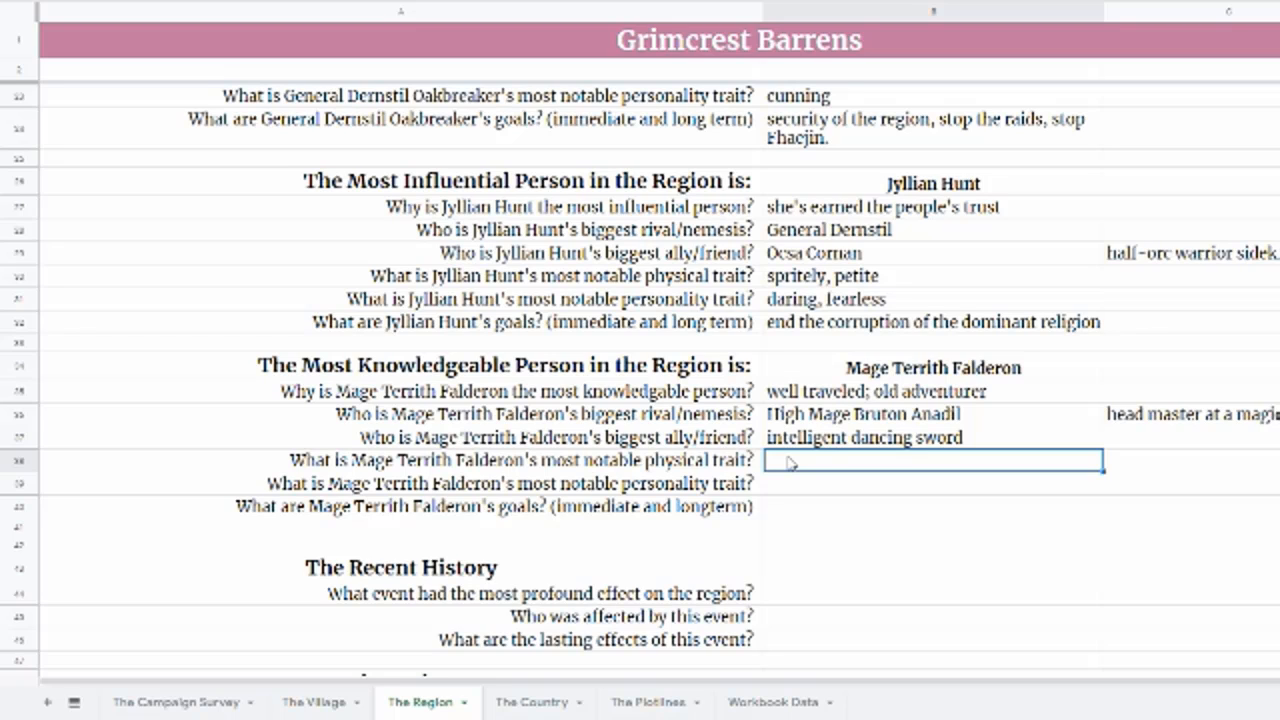
{"action": "type", "text": "walk"}
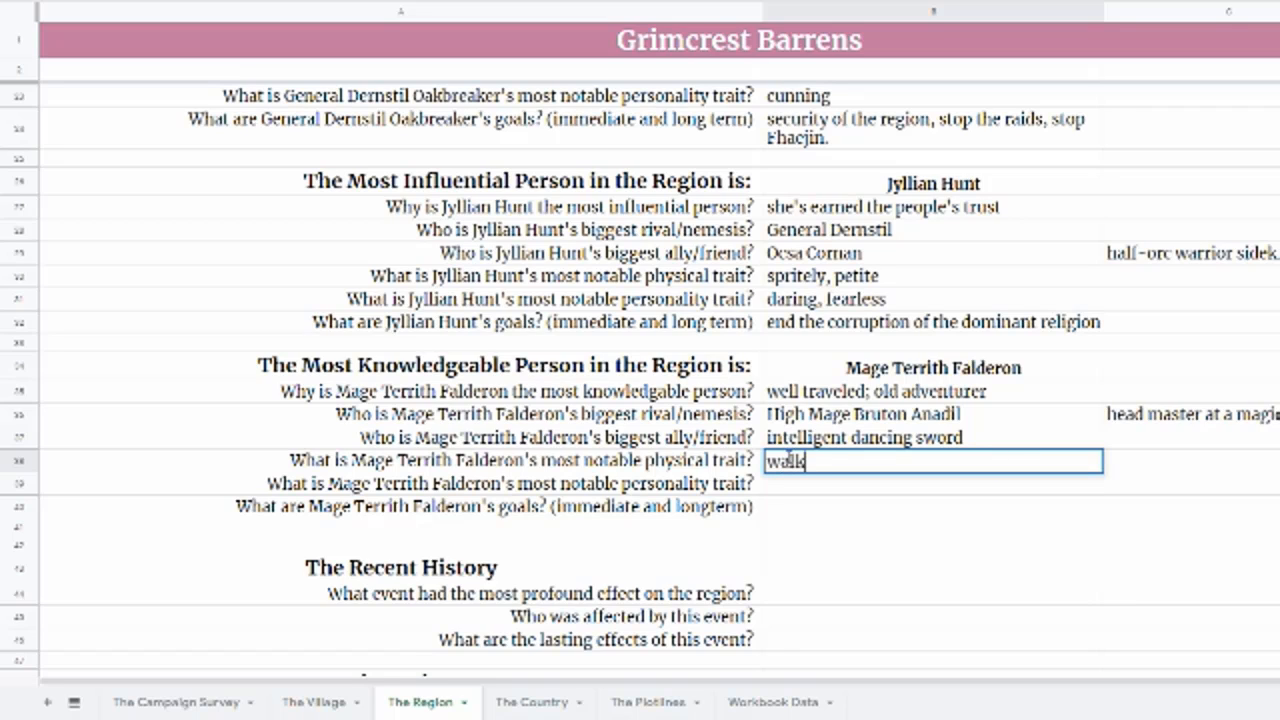
{"action": "type", "text": "s with a limp"}
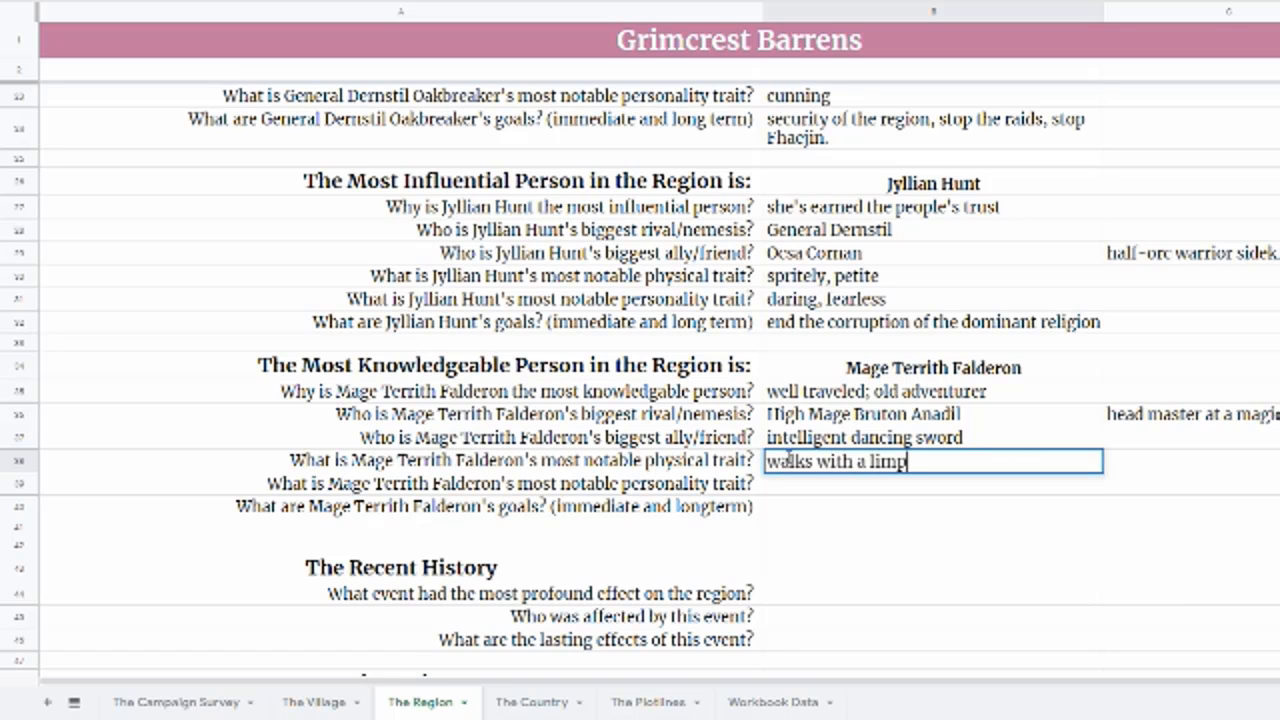
{"action": "type", "text": ", relics o"}
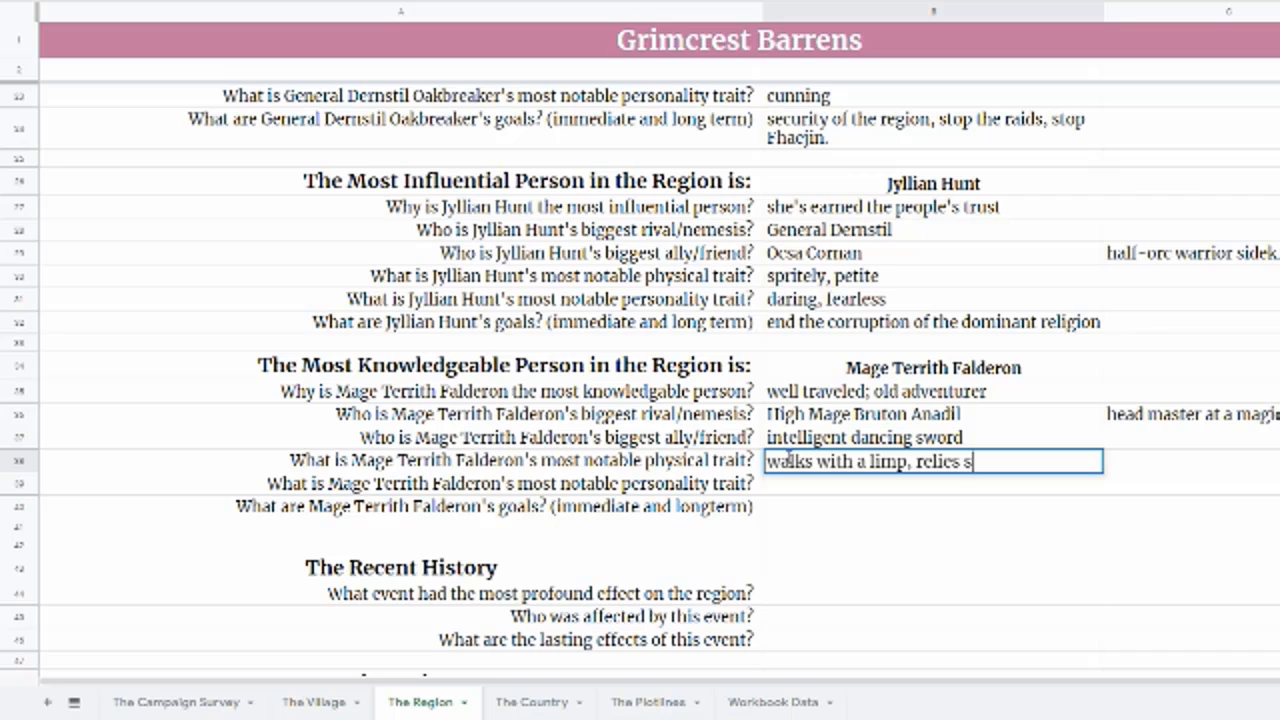
{"action": "key", "text": "BackSpace"}
{"action": "type", "text": "ona st"}
{"action": "key", "text": "BackSpace"}
{"action": "key", "text": "BackSpace"}
{"action": "key", "text": "BackSpace"}
{"action": "type", "text": "a staff to walk"}
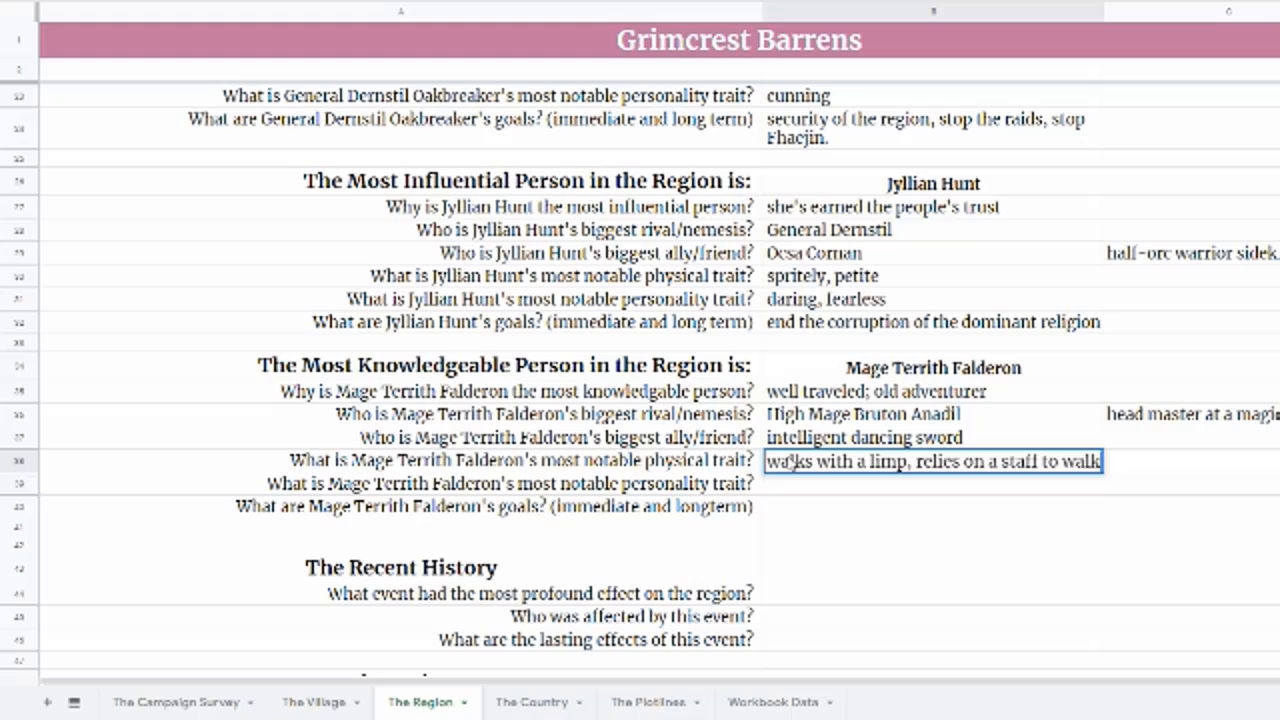
{"action": "key", "text": "Return"}
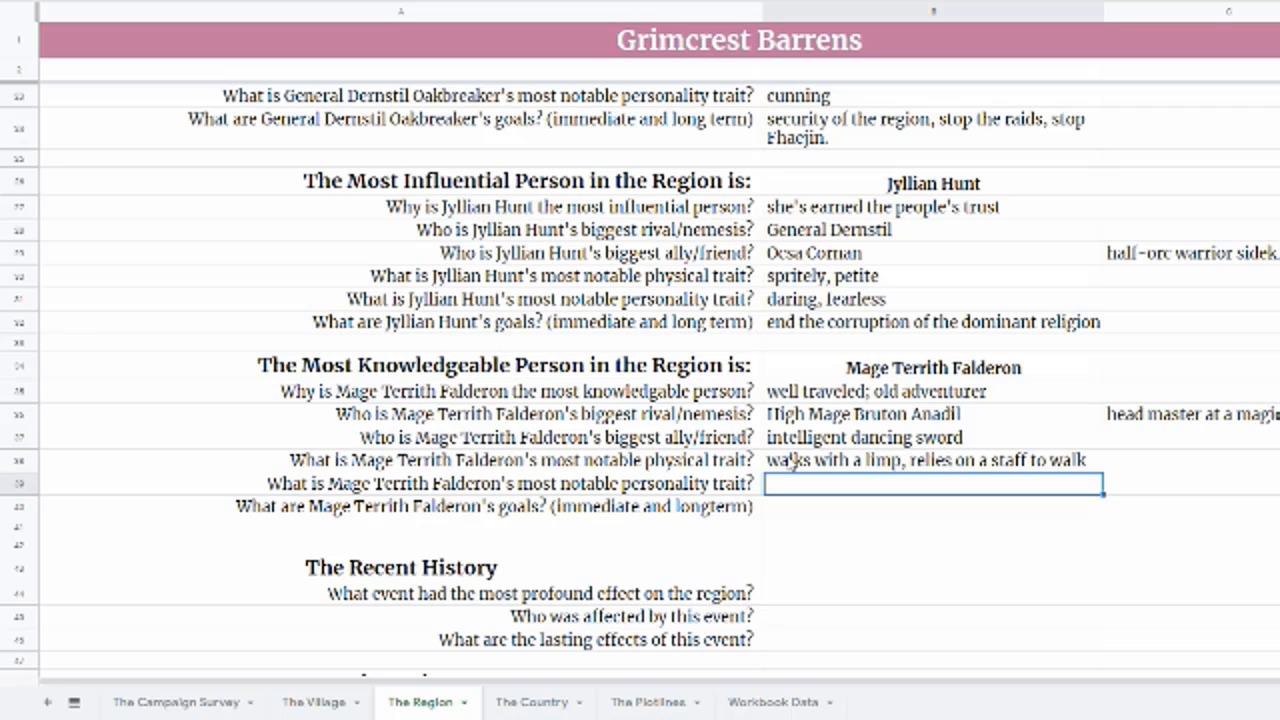
- Enter "easily distracted by tangents" as the most knowledgeable person's notable personality trait
{"action": "type", "text": "easil"}
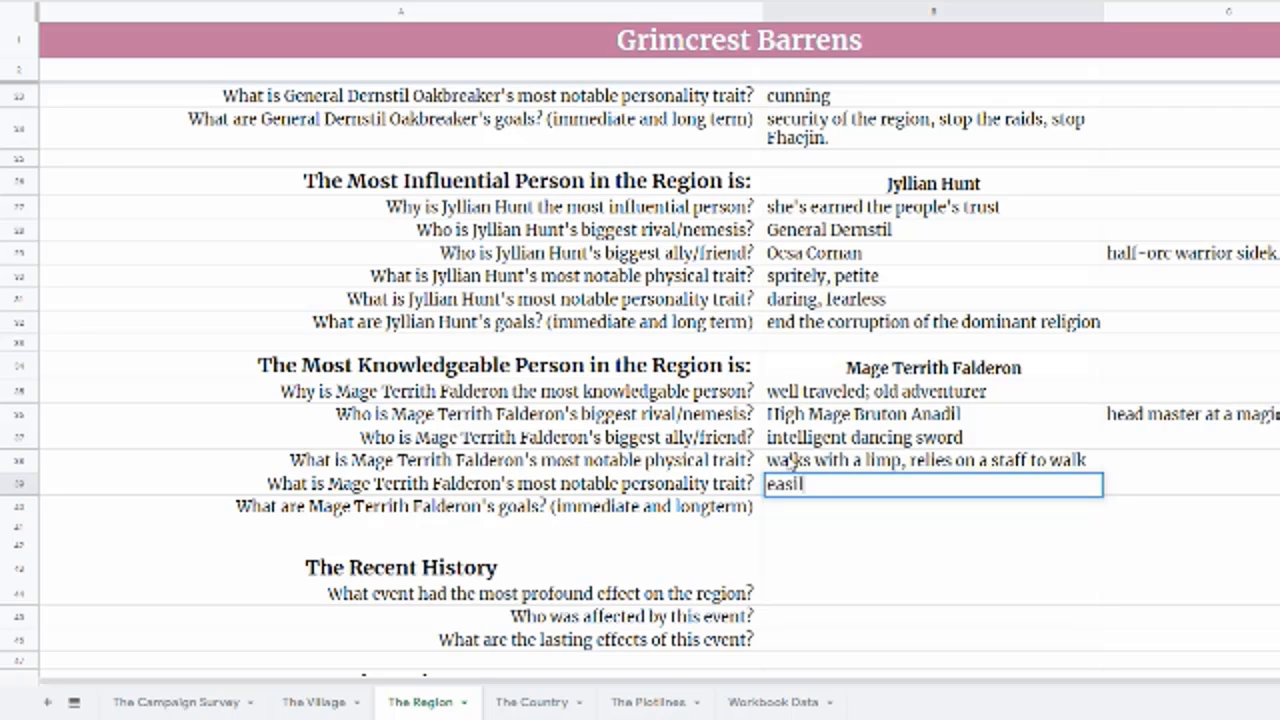
{"action": "type", "text": "y distracted b"}
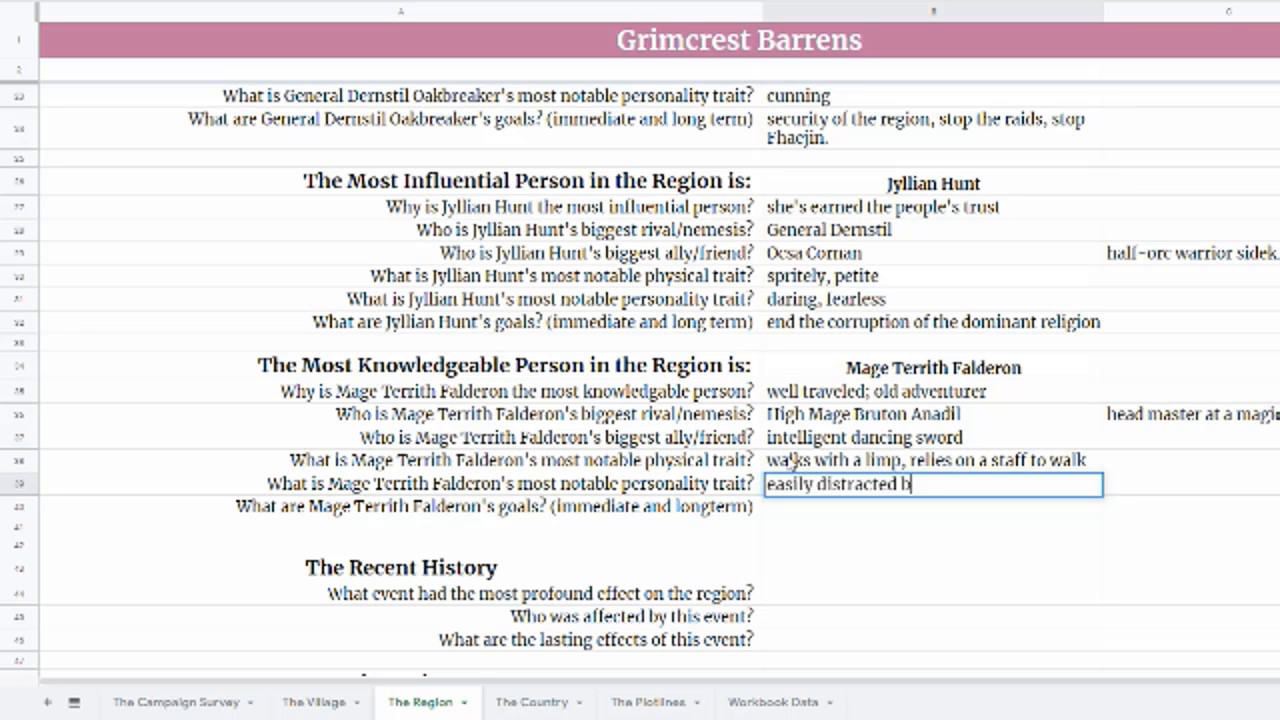
{"action": "type", "text": "y tangents"}
{"action": "key", "text": "Return"}
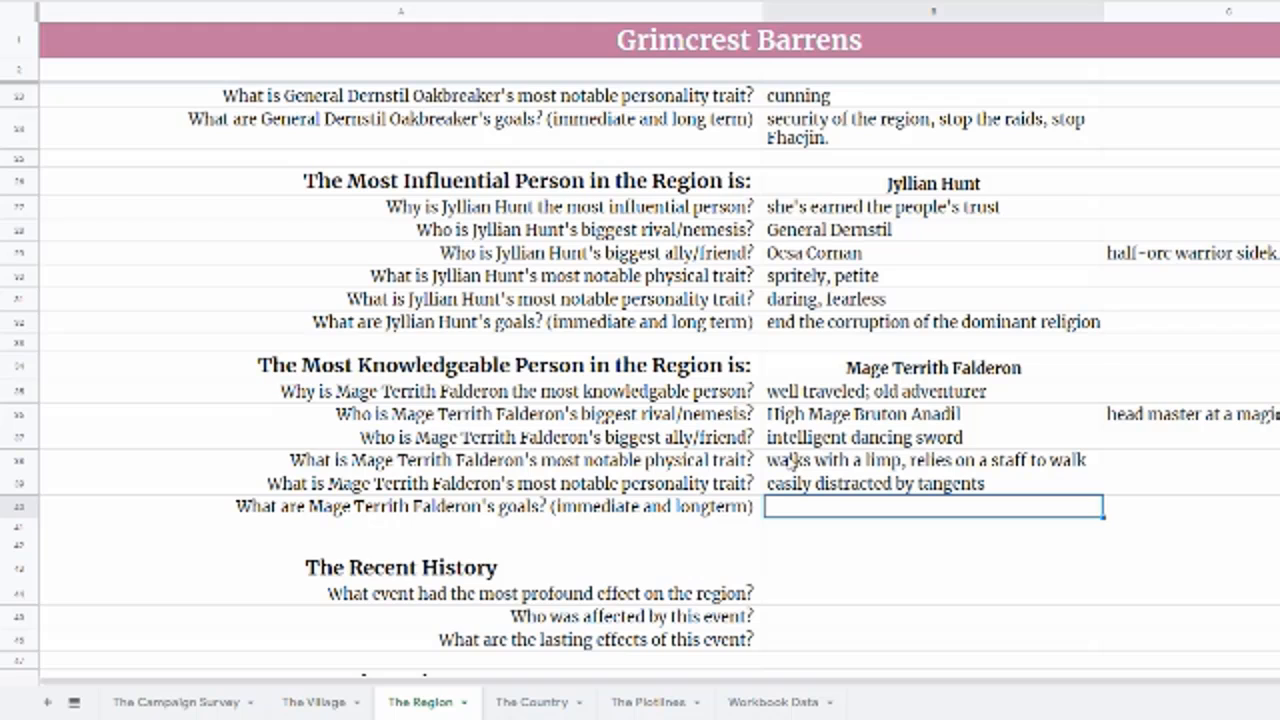
- Answer the most knowledgeable person's goals question with "trying to unlock a box that is magically sealed"
{"action": "type", "text": "trying to unlock a"}
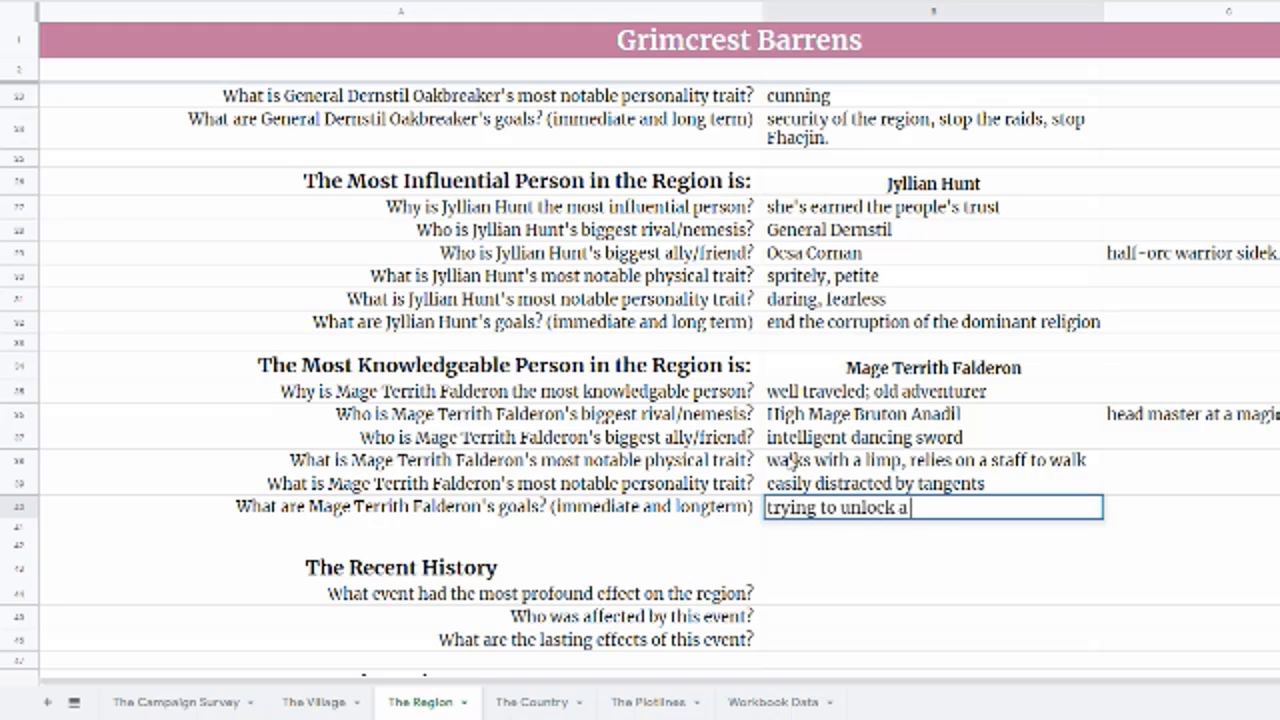
{"action": "type", "text": " box that is"}
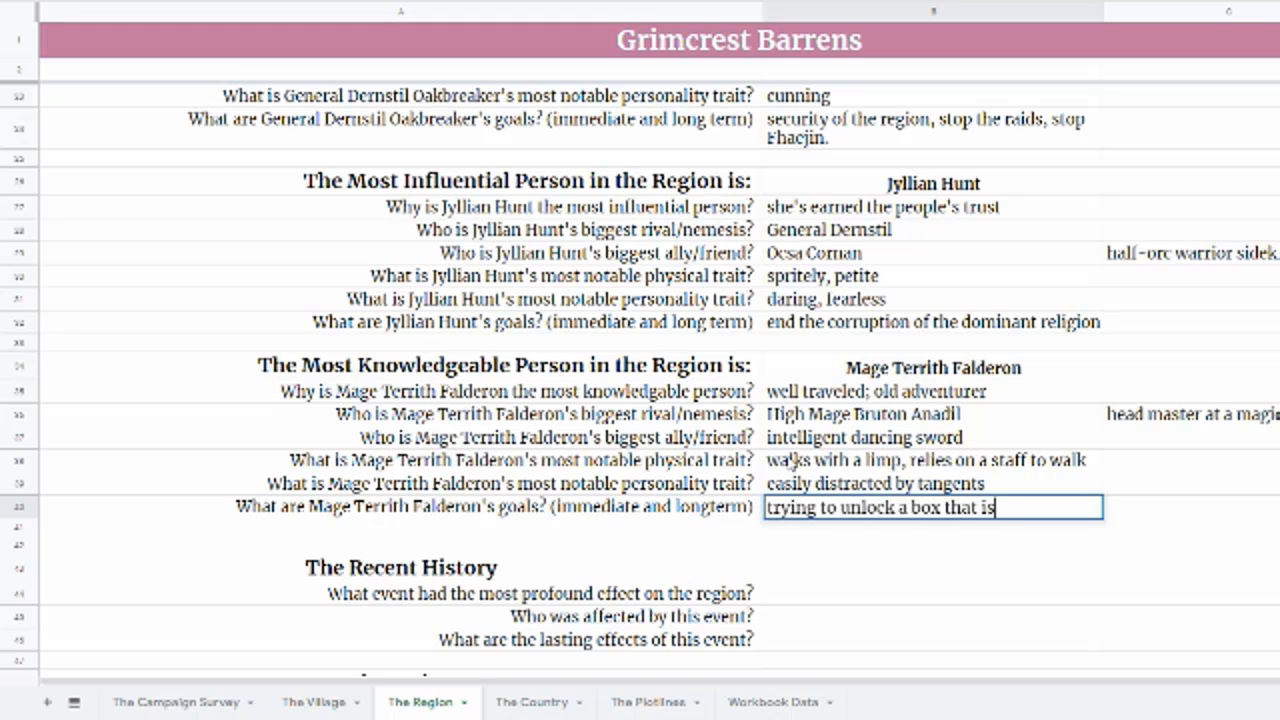
{"action": "type", "text": " magically sea"}
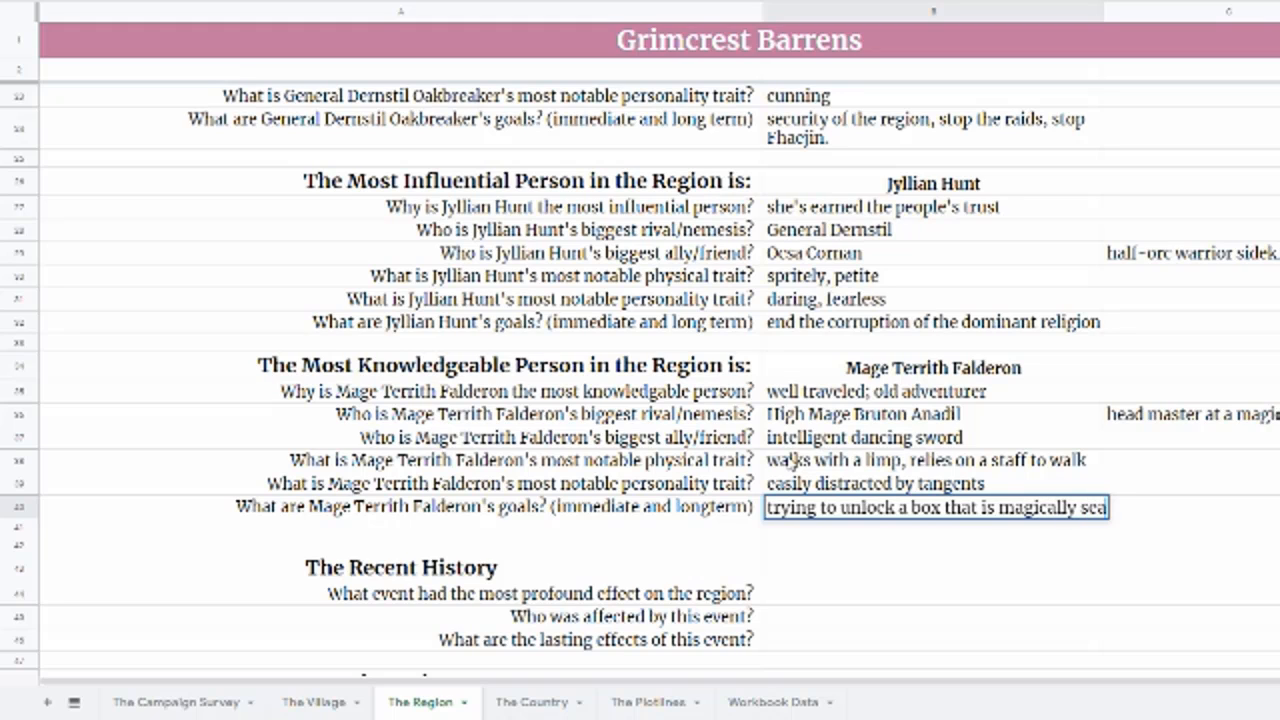
{"action": "type", "text": "led"}
{"action": "key", "text": "Return"}
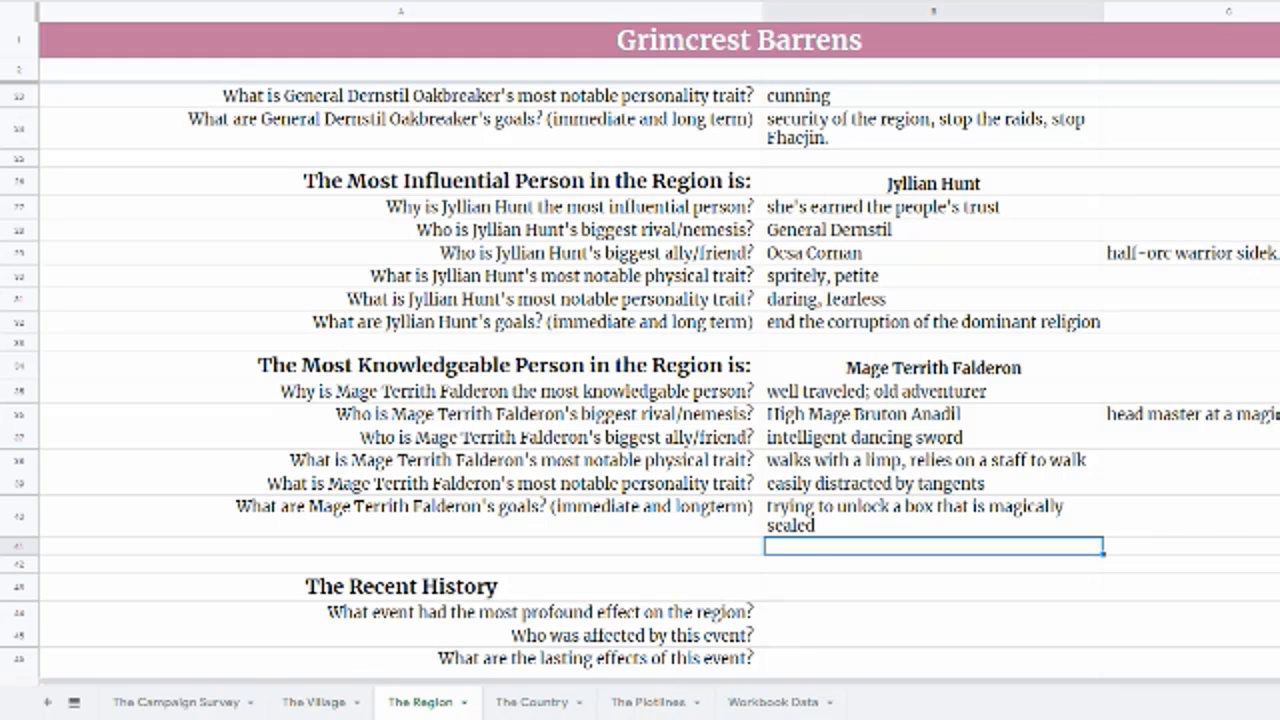
- Look over the Recent History, Ancient History and Adventure Hook questions further down the region sheet
{"action": "scroll", "coordinate": [1160, 605], "scroll_direction": "down", "scroll_amount": 3}
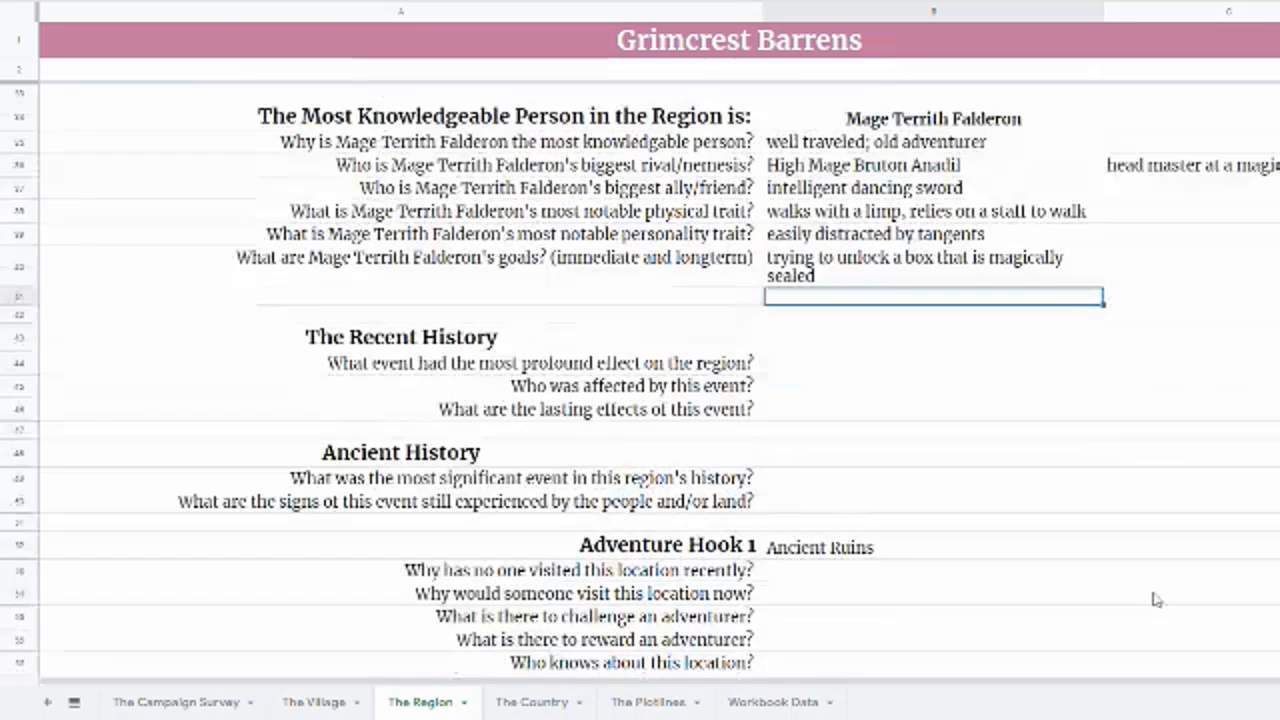
{"action": "scroll", "coordinate": [1156, 598], "scroll_direction": "down", "scroll_amount": 2}
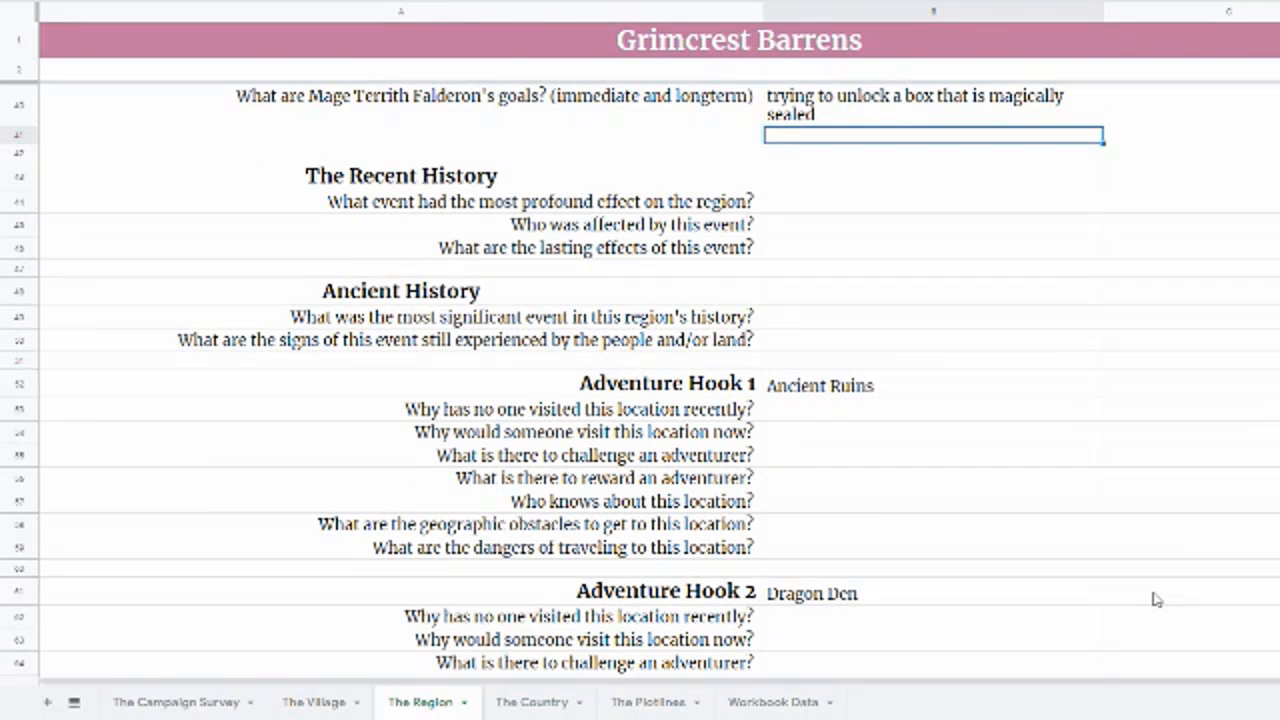
{"action": "scroll", "coordinate": [1156, 598], "scroll_direction": "down", "scroll_amount": 1}
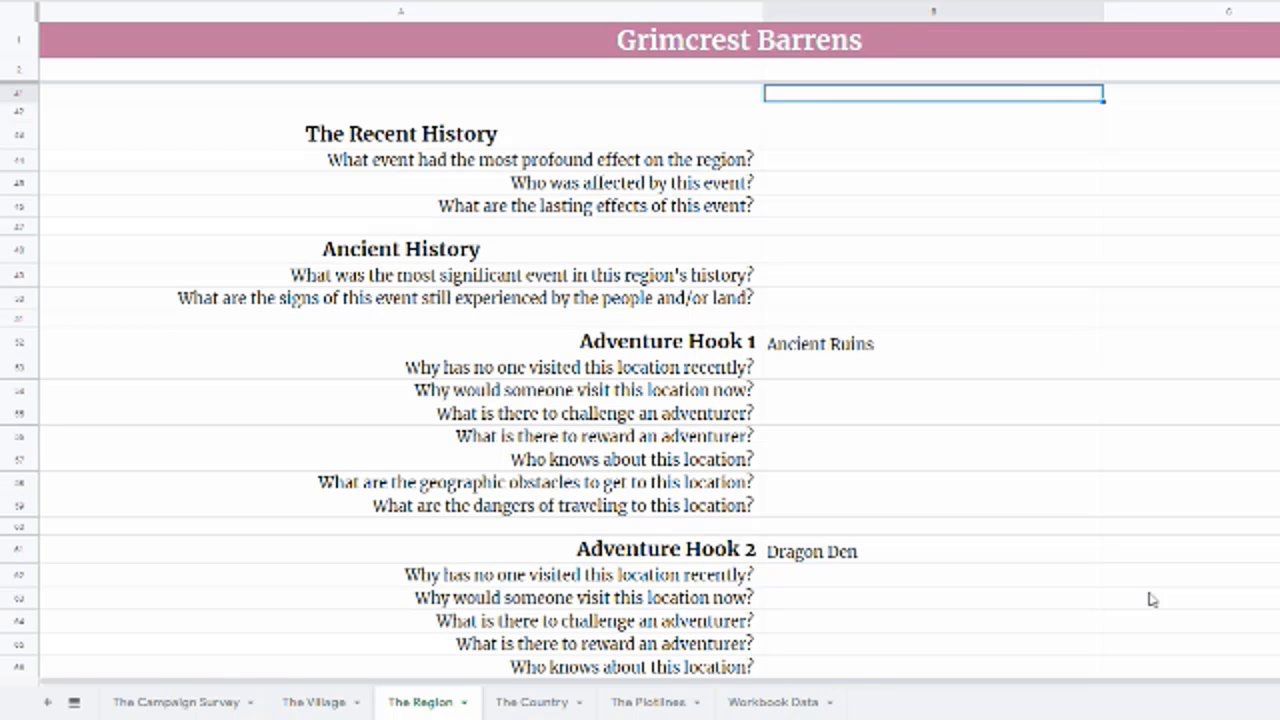
{"action": "scroll", "coordinate": [1152, 599], "scroll_direction": "down", "scroll_amount": 1}
{"action": "scroll", "coordinate": [1152, 599], "scroll_direction": "down", "scroll_amount": 2}
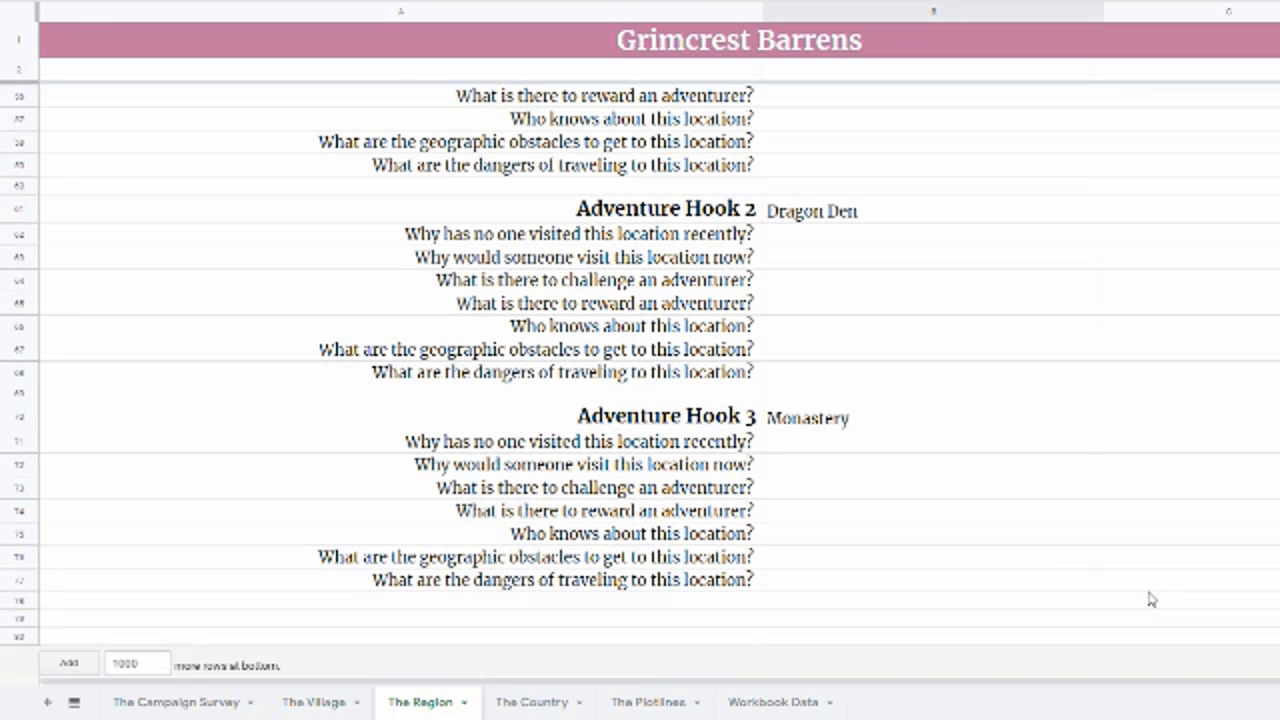
{"action": "scroll", "coordinate": [1150, 598], "scroll_direction": "up", "scroll_amount": 15}
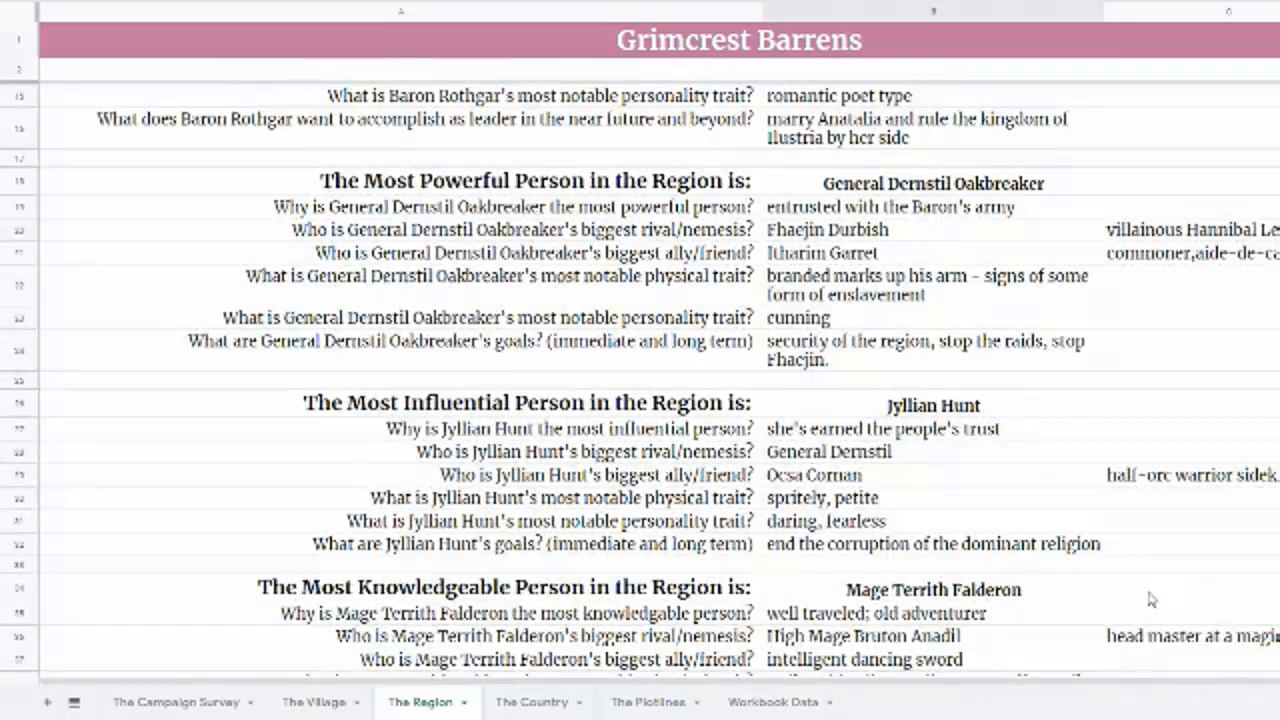